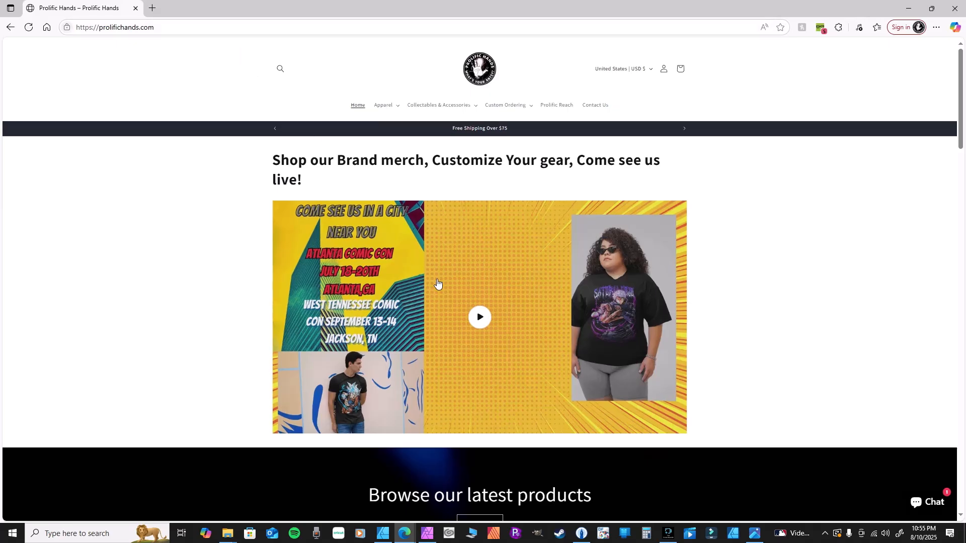
- Look over the store's home page and open the How it works Zakeke FAQ and tutorials page
scroll(437, 280, down, 7)
scroll(437, 281, down, 10)
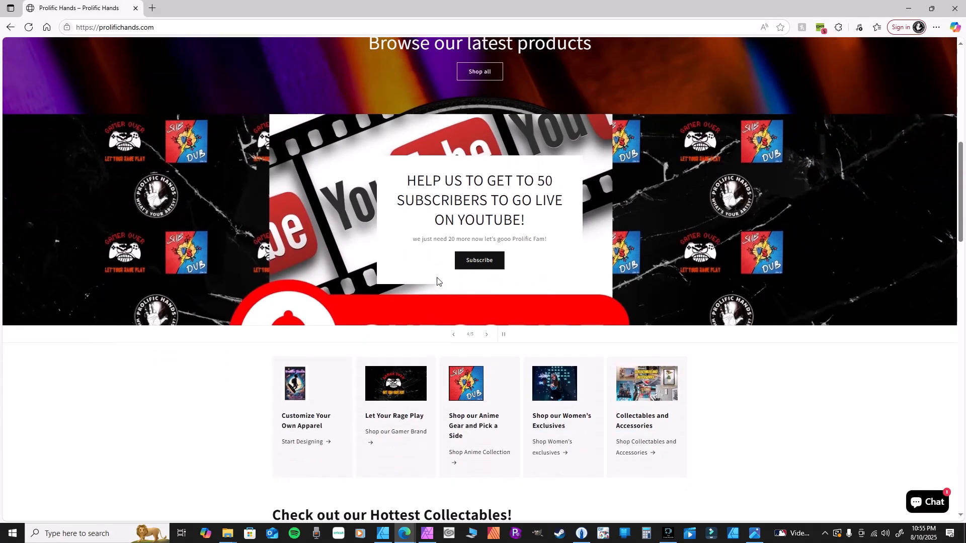
scroll(436, 276, down, 17)
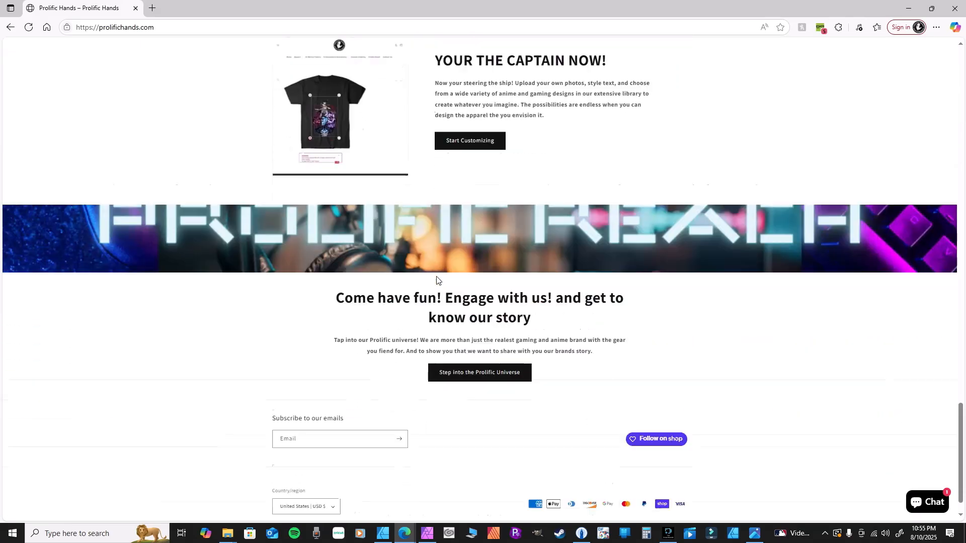
scroll(436, 276, up, 20)
scroll(436, 276, up, 10)
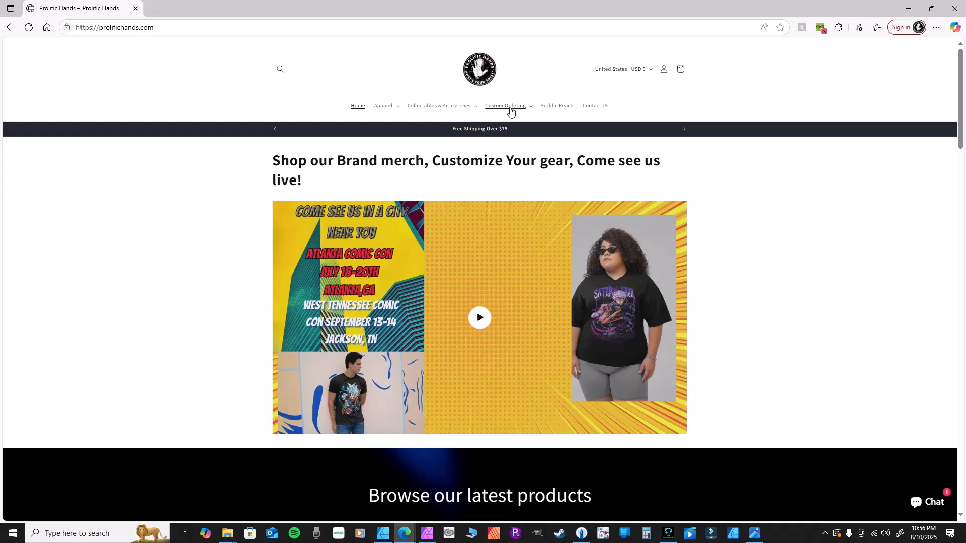
click(509, 109)
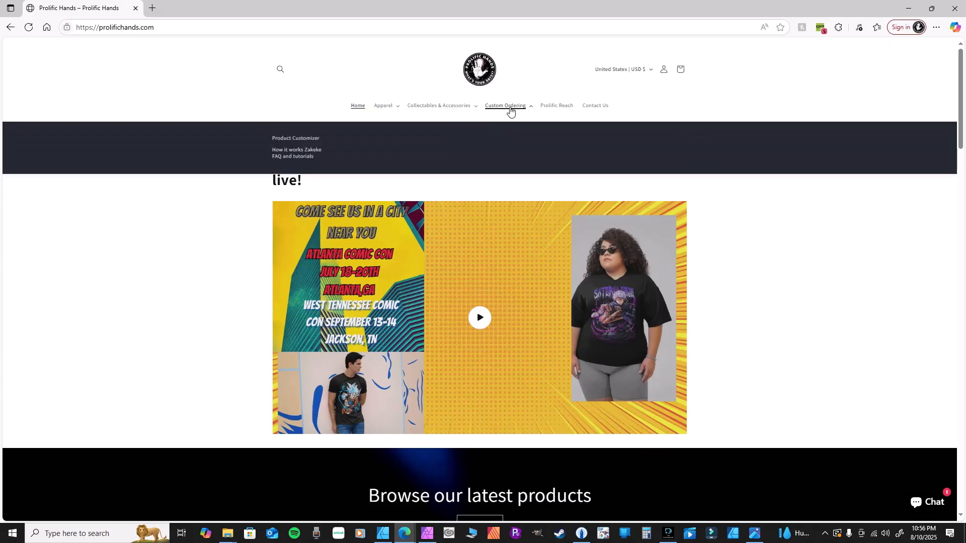
click(290, 157)
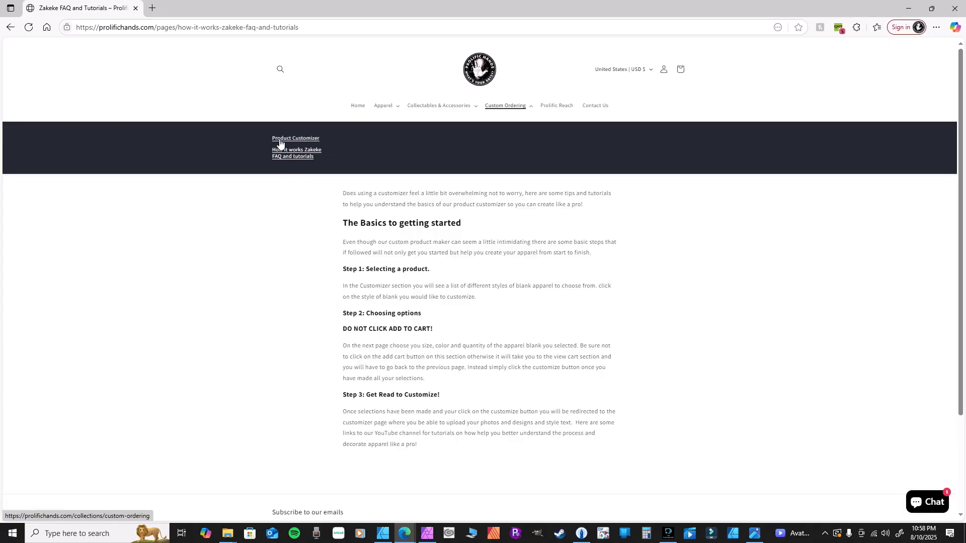
- Go to the Product Customizer collection and open the Blank t shirt Customizable product
click(282, 140)
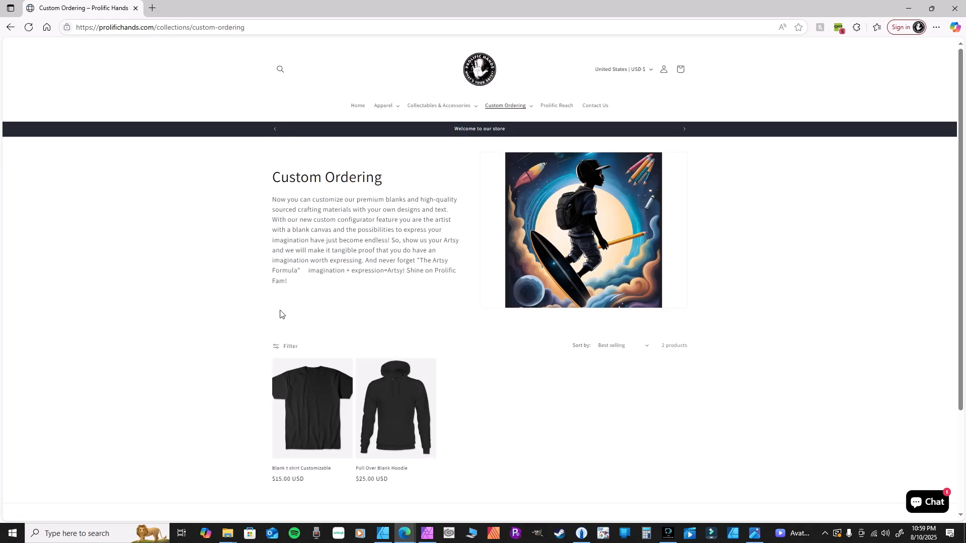
scroll(400, 278, down, 2)
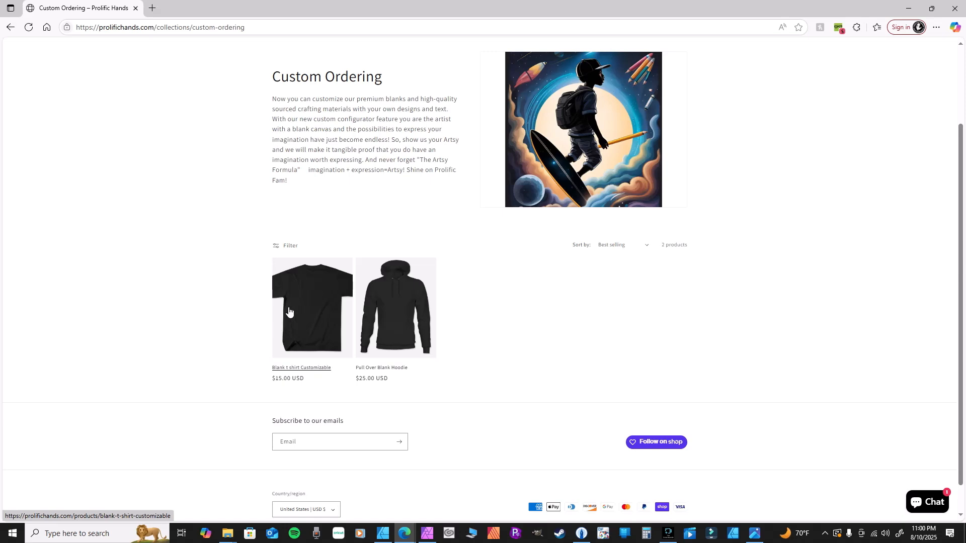
click(308, 327)
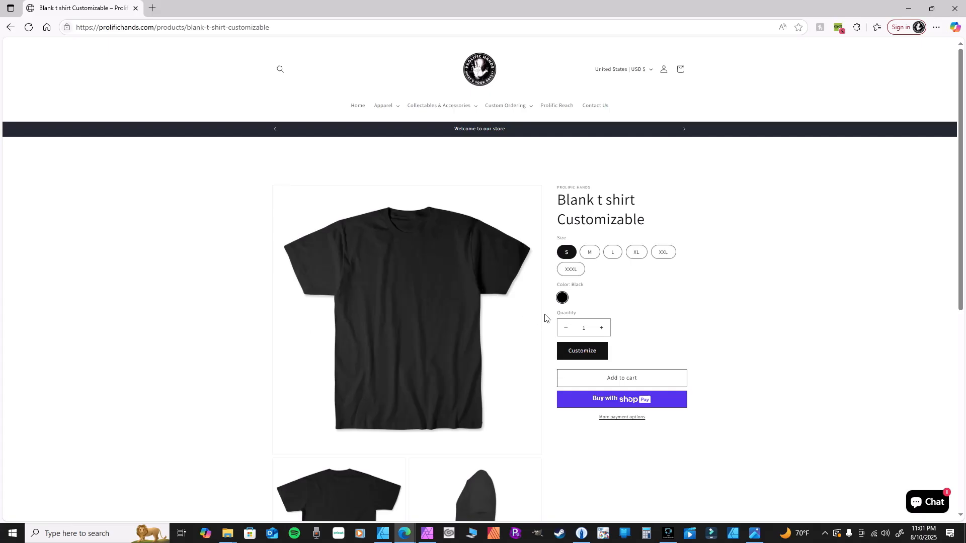
- Look over the blank T-shirt's product photos, choose size XXXL and start customizing it
scroll(433, 289, down, 1)
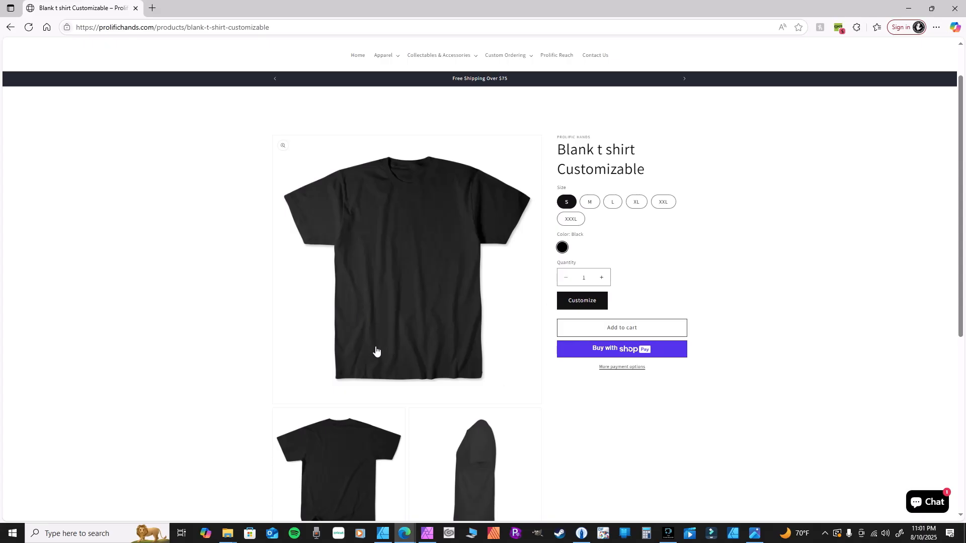
scroll(424, 351, up, 1)
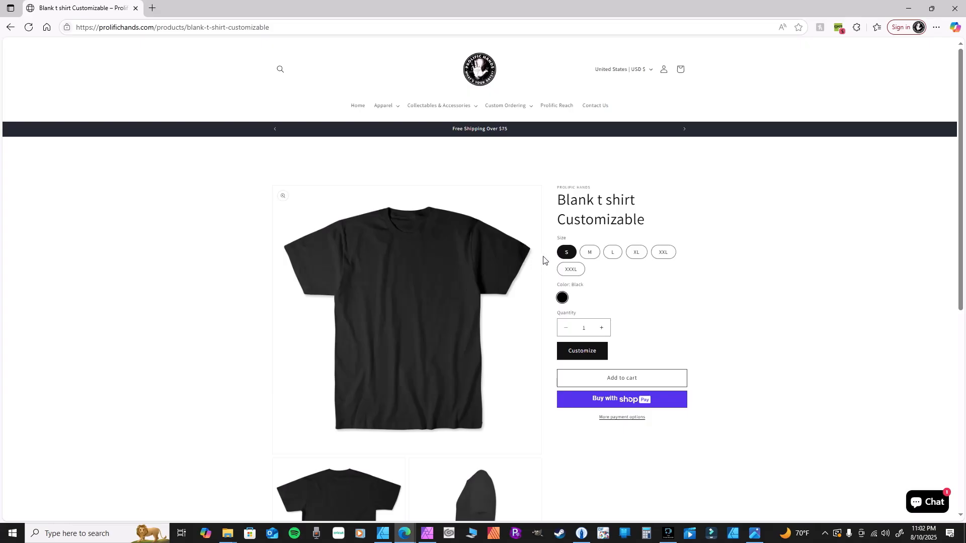
click(572, 272)
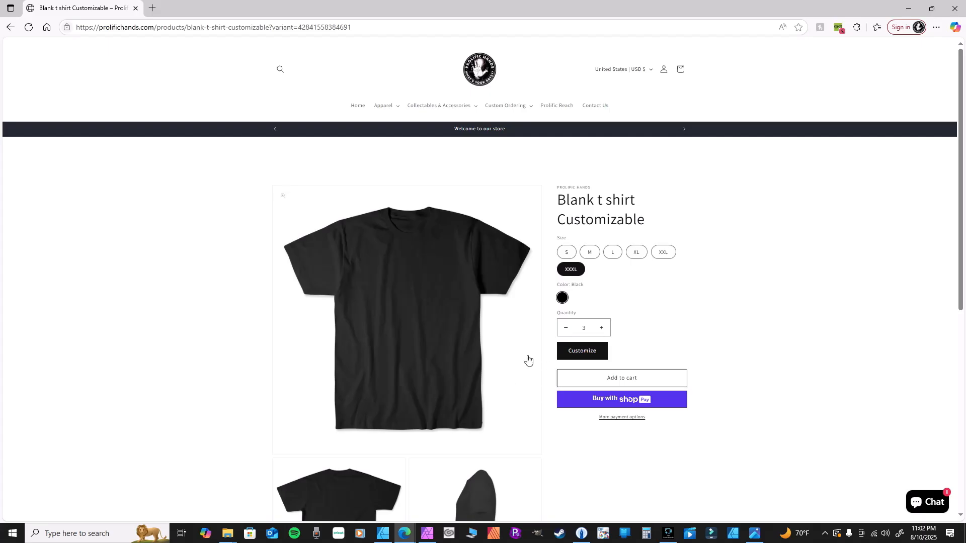
click(569, 352)
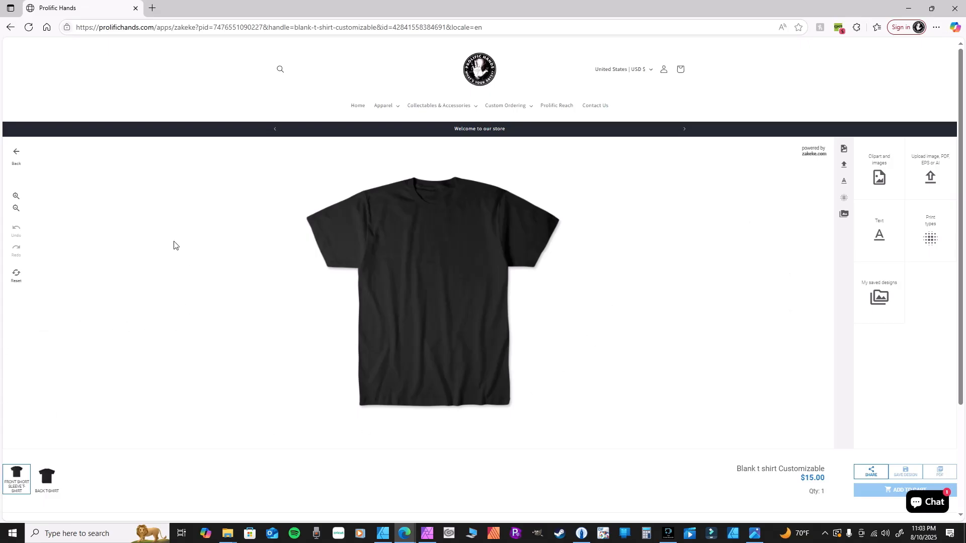
- Inspect the T-shirt preview at a closer zoom, view its back side and return to the front
click(16, 197)
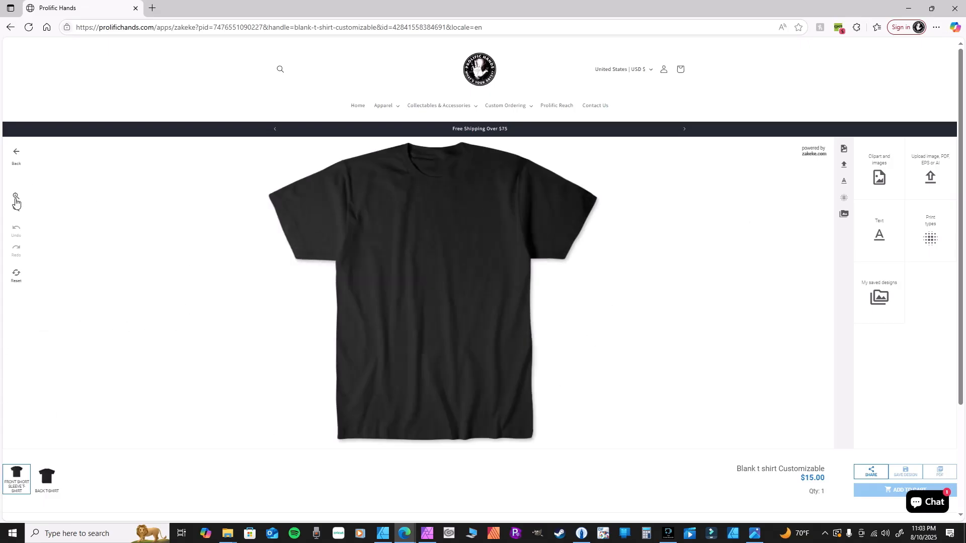
click(16, 210)
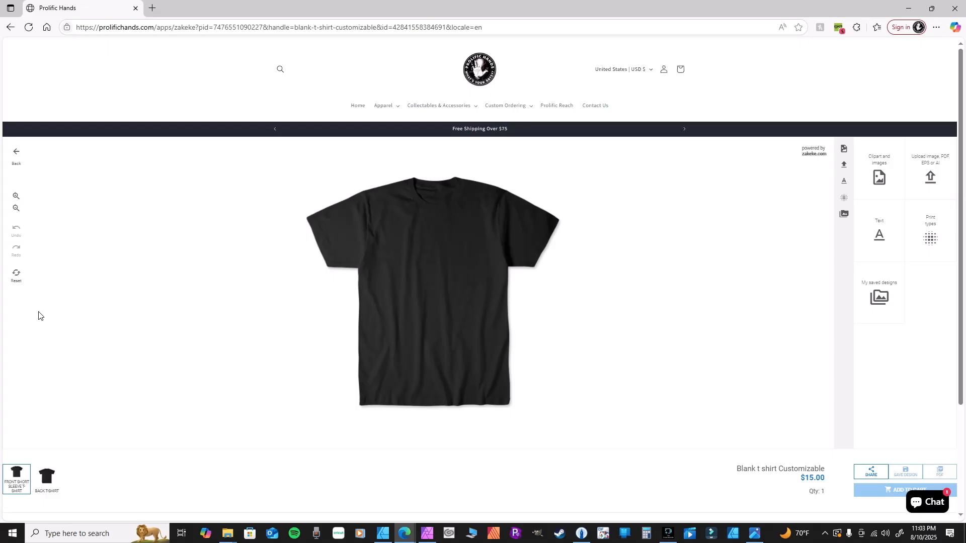
click(47, 483)
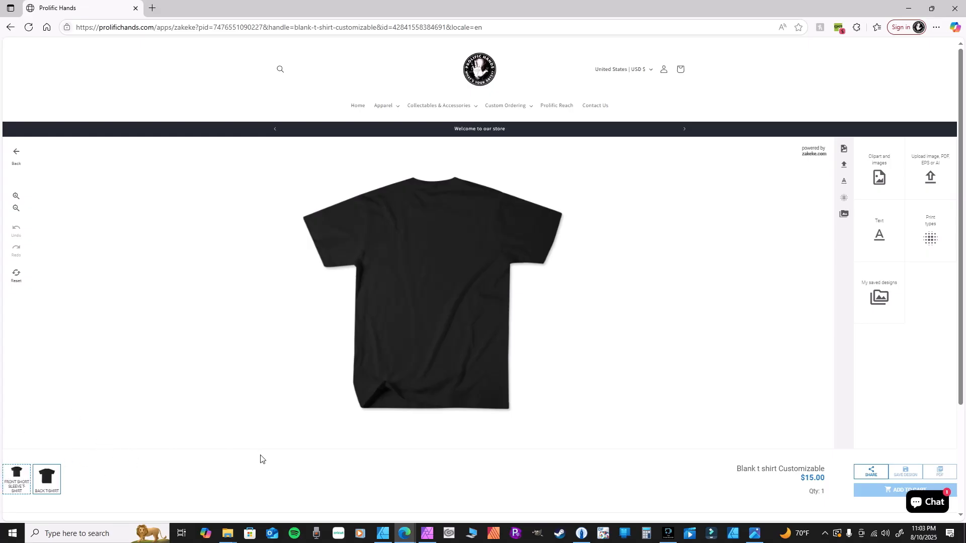
click(15, 484)
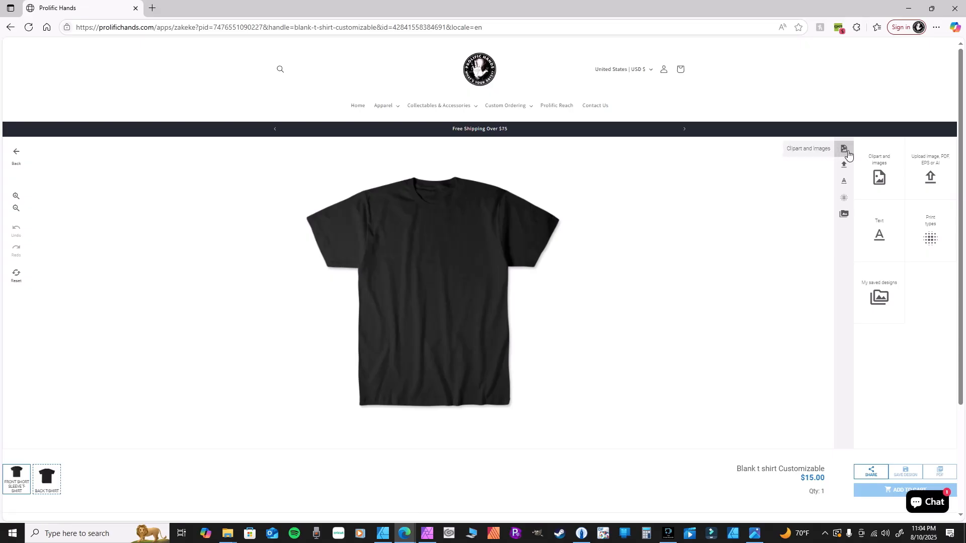
- Review the list of clipart and image categories, and view the gallery for uploading own images
click(879, 163)
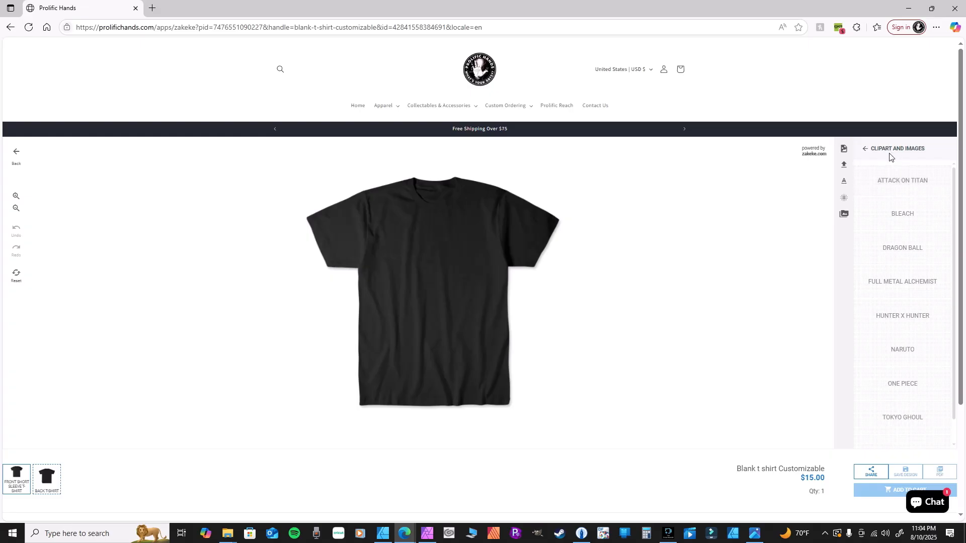
scroll(905, 363, down, 1)
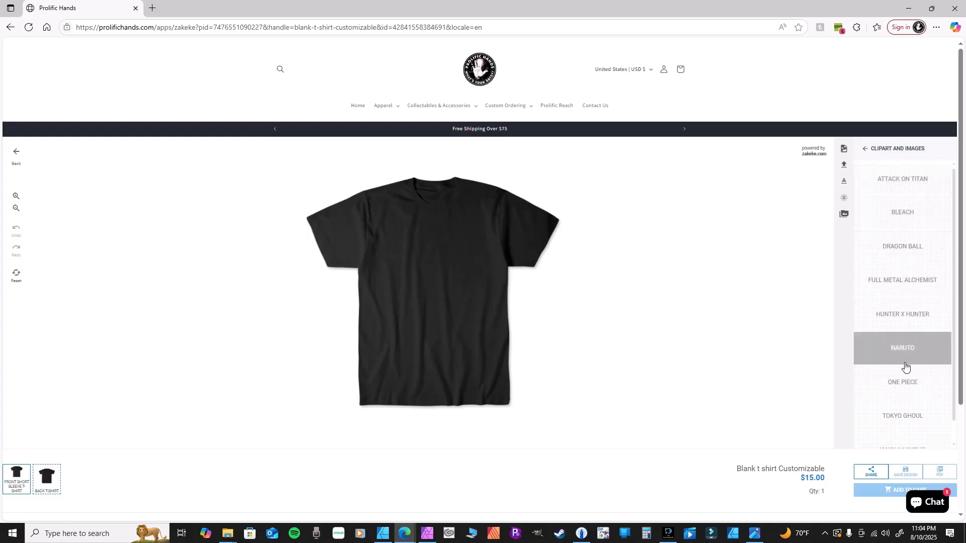
scroll(905, 366, down, 1)
scroll(905, 365, up, 1)
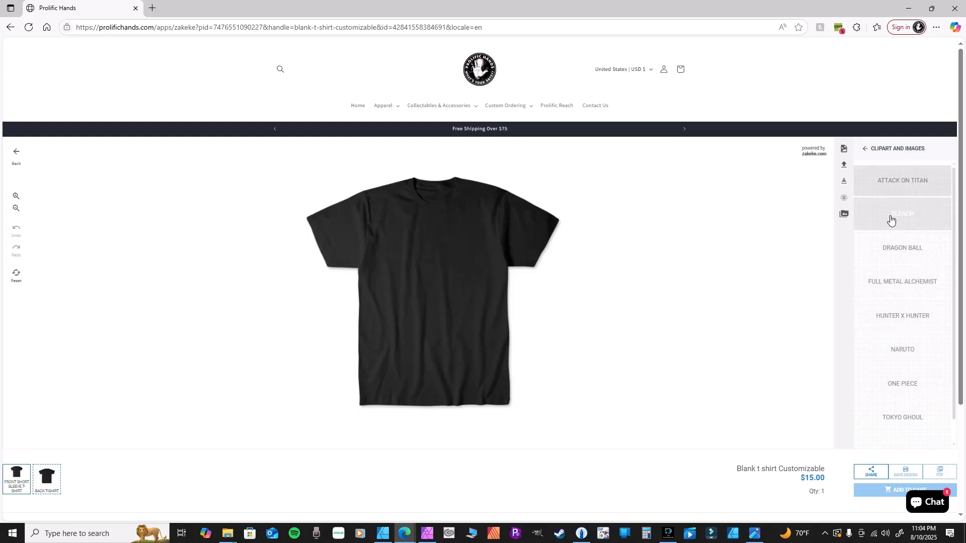
click(845, 167)
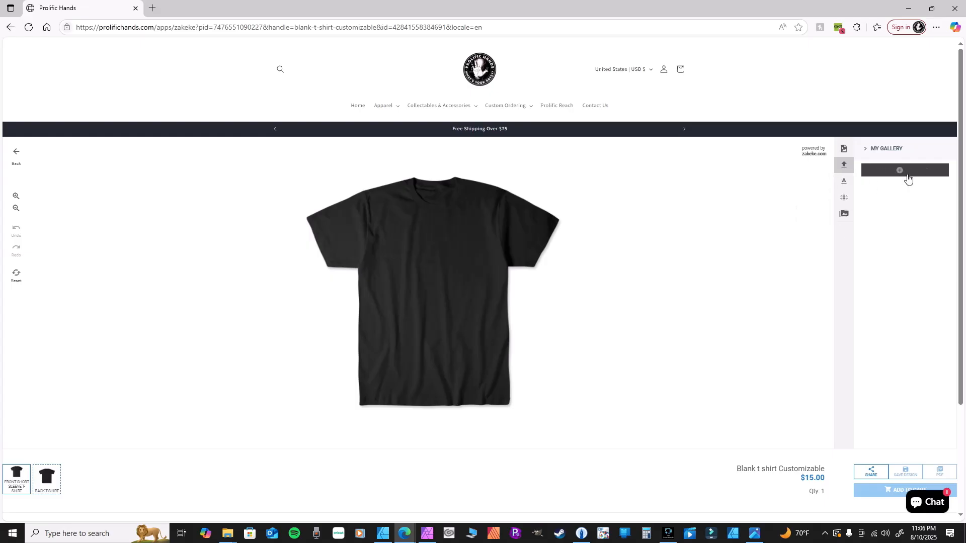
- Browse the clipart designs in the Attack on Titan, Bleach and Dragon Ball categories
click(847, 150)
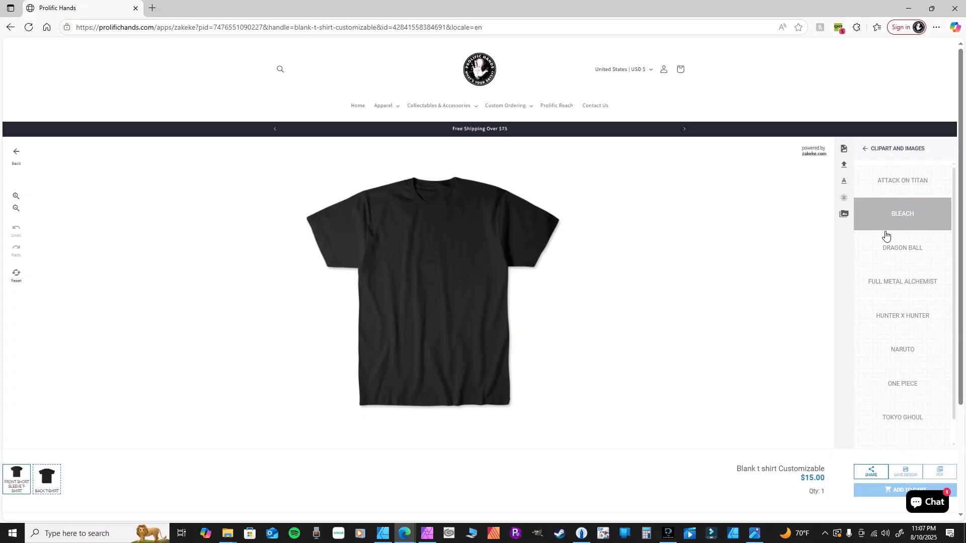
click(880, 182)
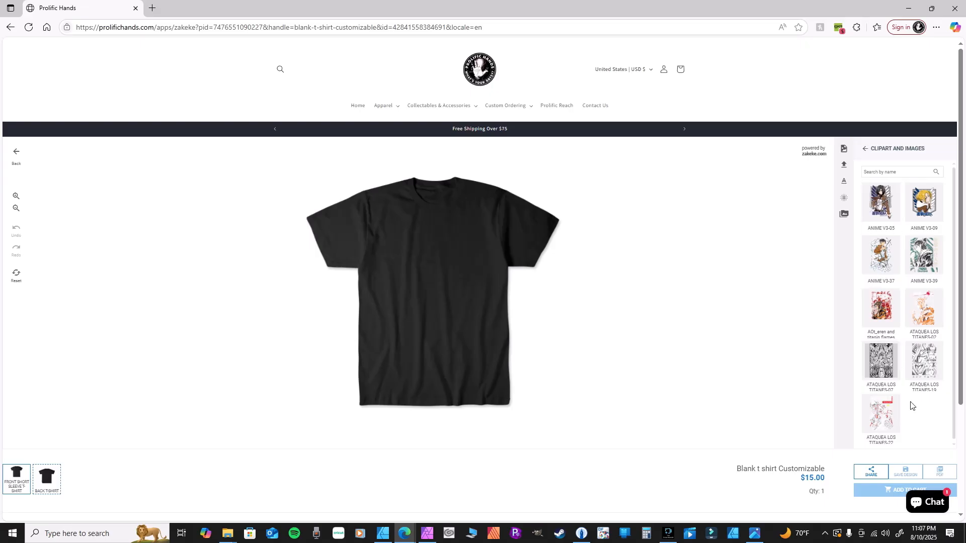
click(865, 150)
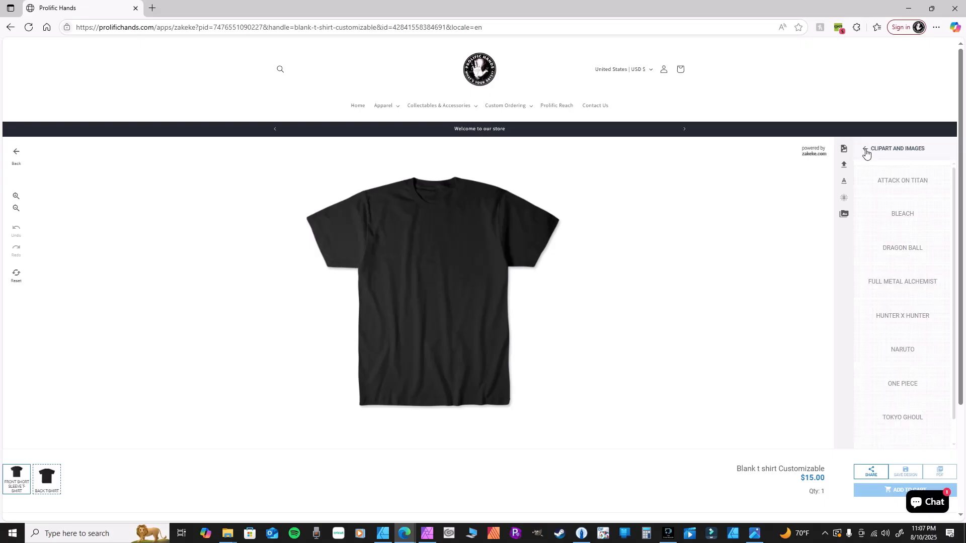
click(892, 215)
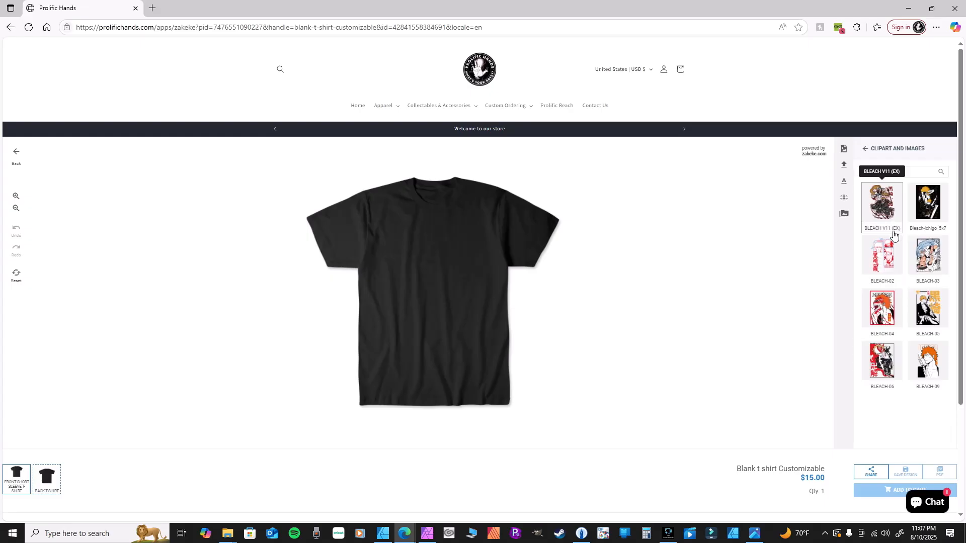
click(865, 148)
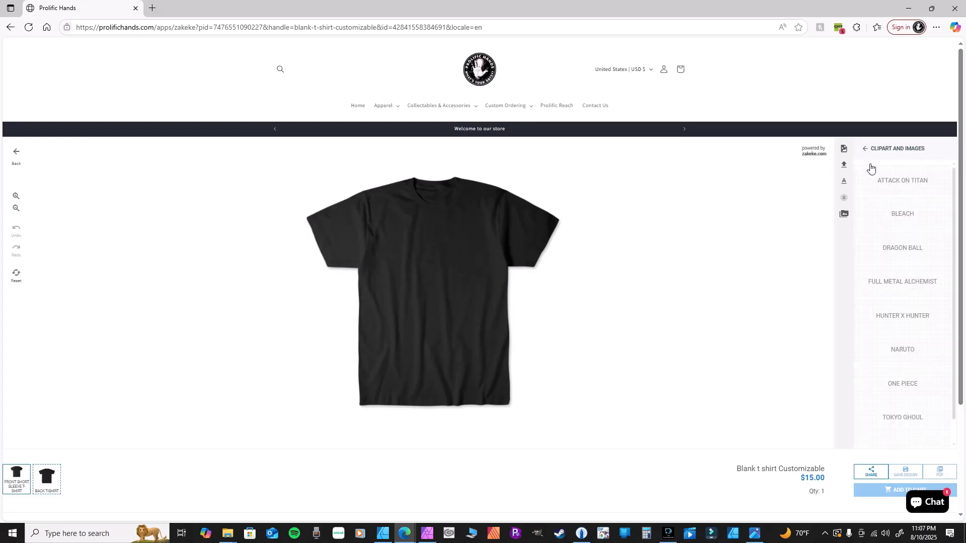
click(891, 241)
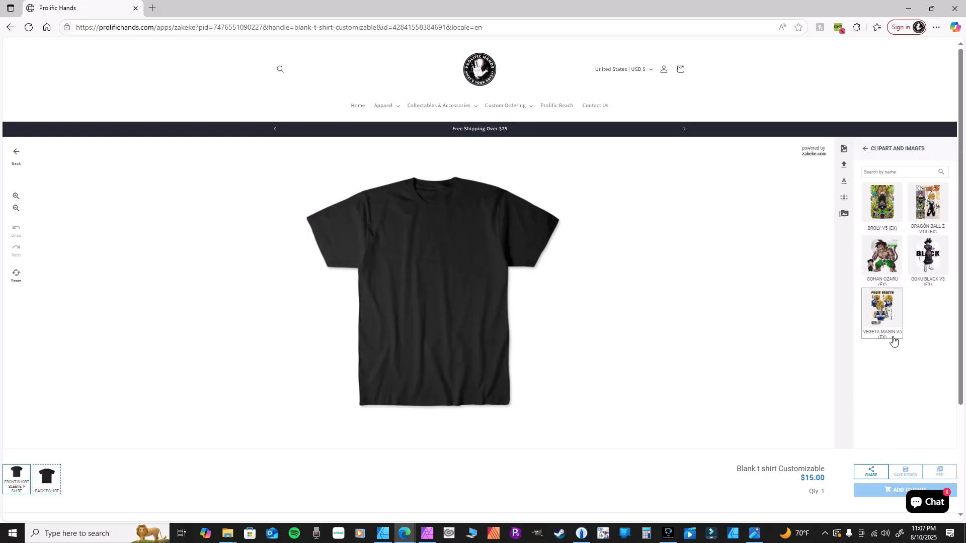
click(864, 152)
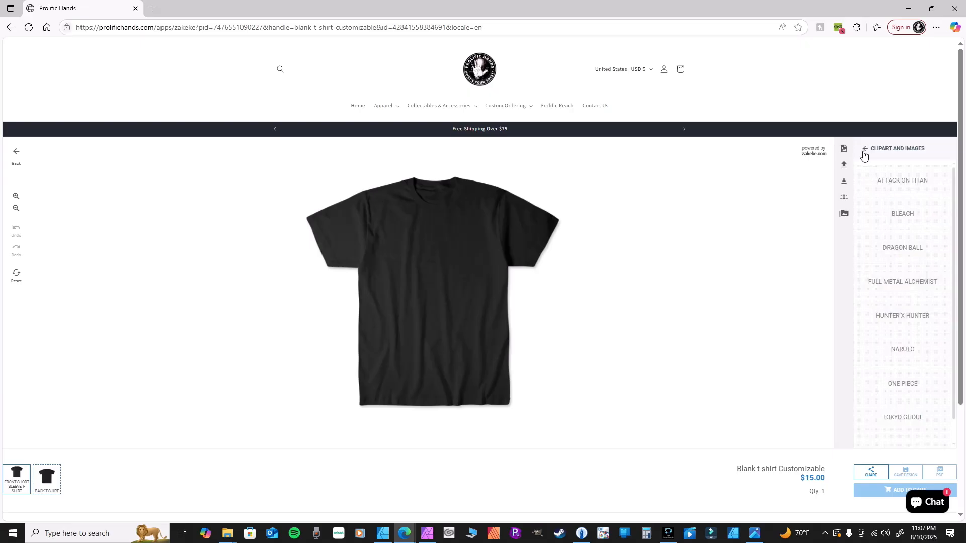
- Browse the clipart designs under Full Metal Alchemist, Hunter x Hunter, One Piece and Yu Yu Hakusho
click(887, 295)
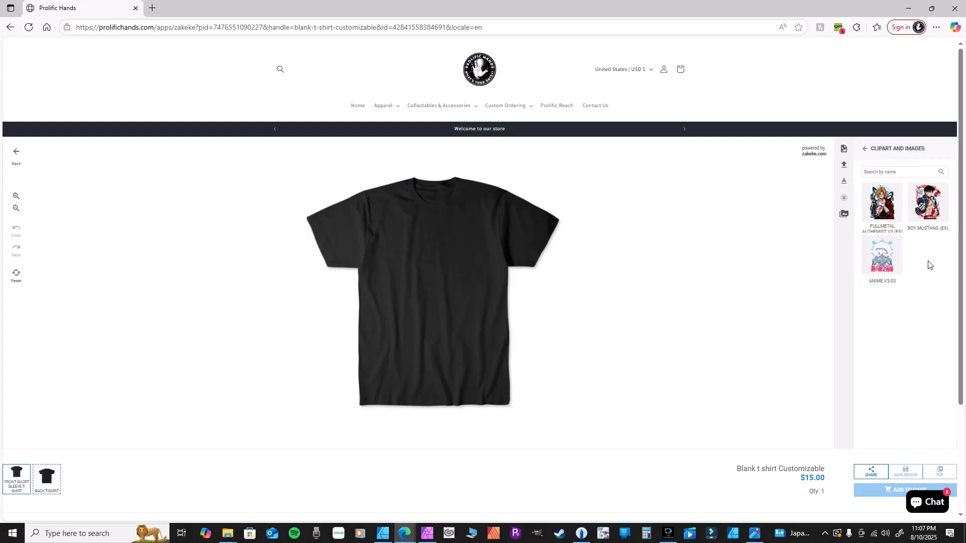
click(865, 151)
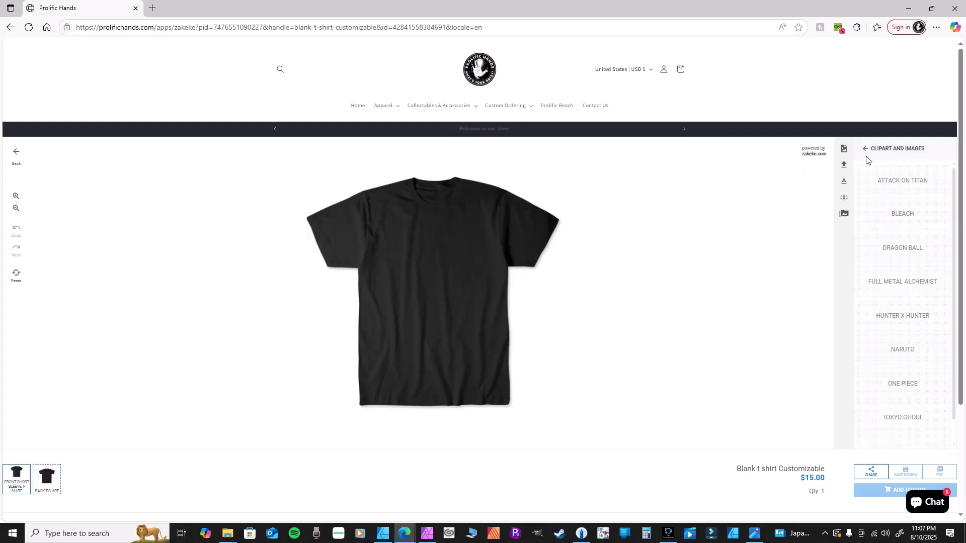
click(889, 314)
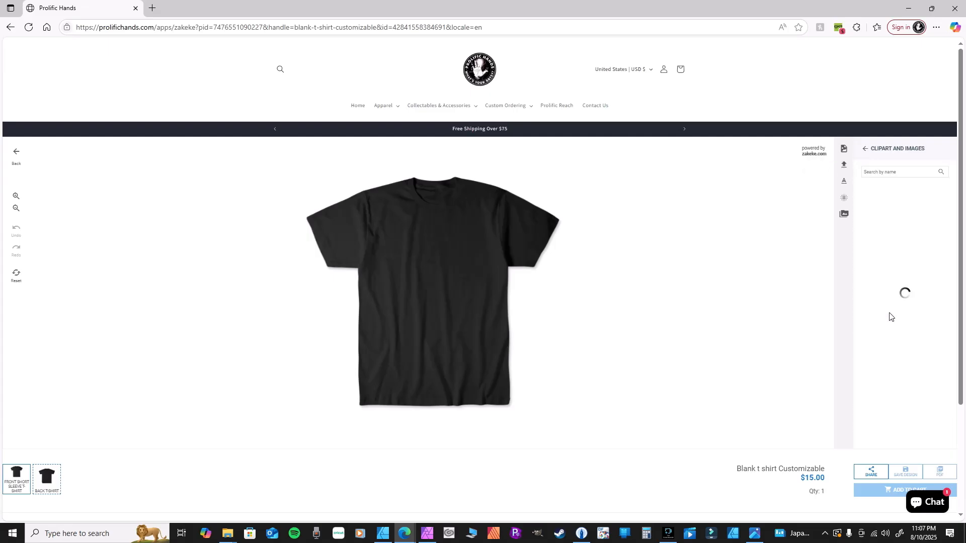
click(865, 151)
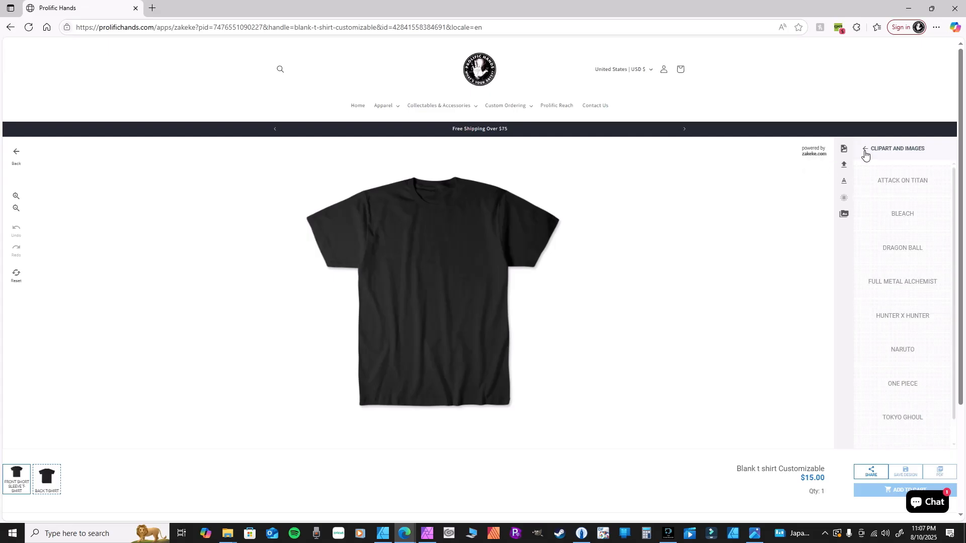
click(898, 396)
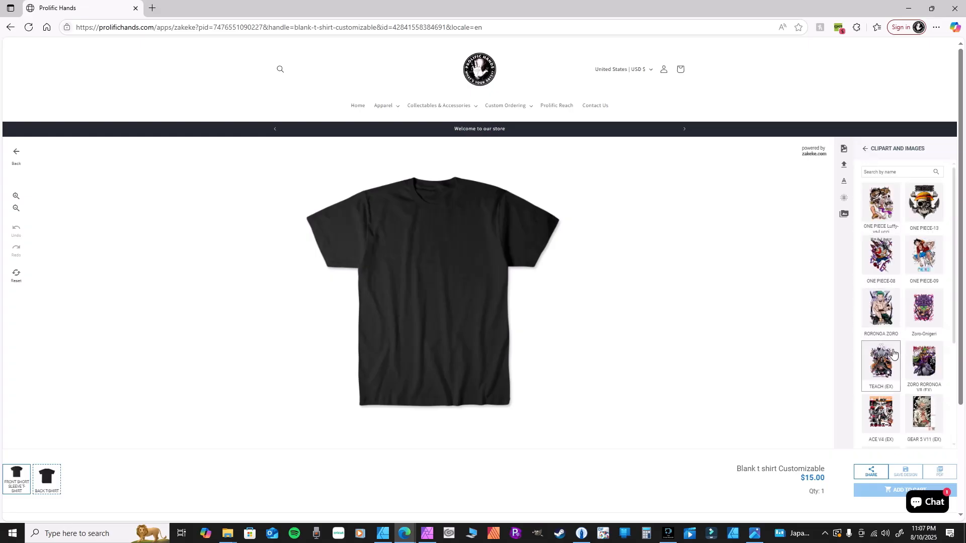
scroll(893, 360, down, 3)
scroll(892, 358, up, 3)
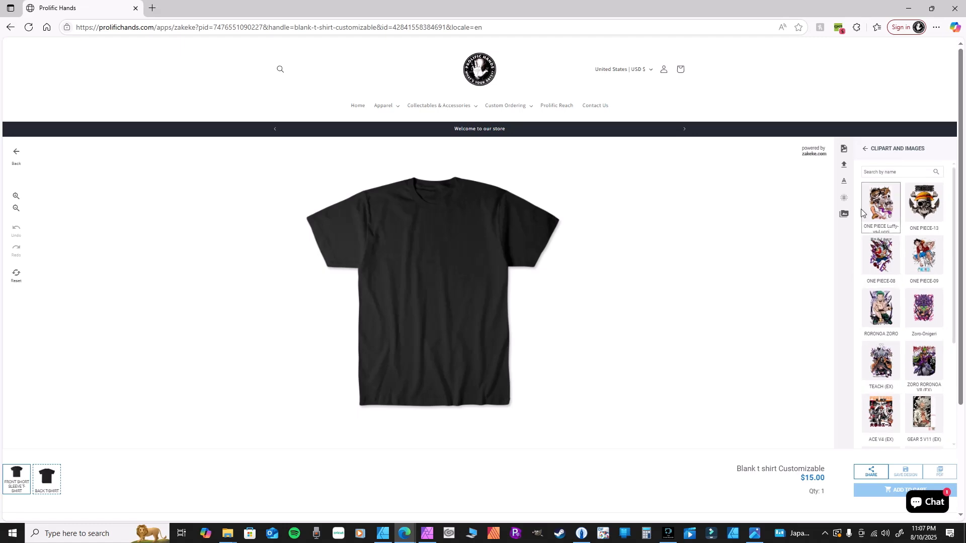
click(865, 149)
scroll(892, 412, down, 1)
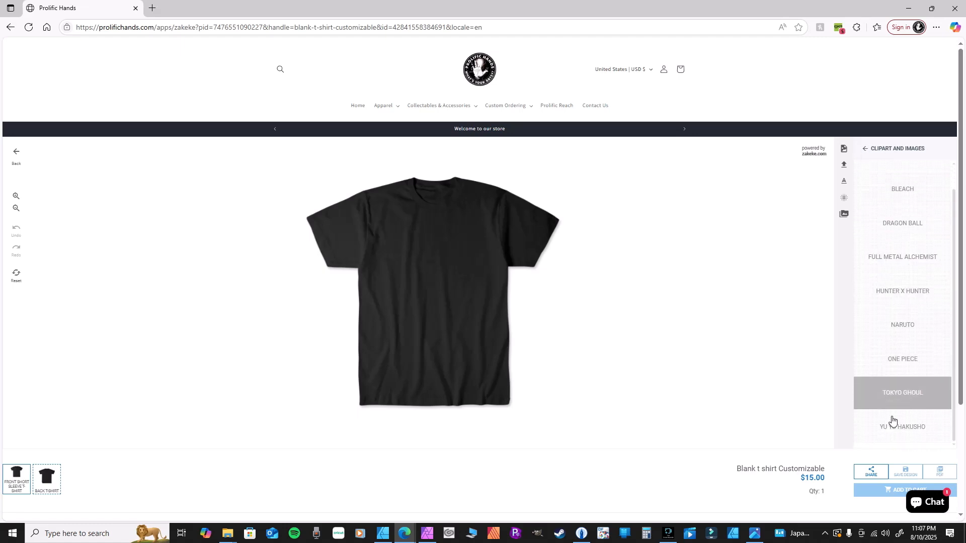
click(889, 436)
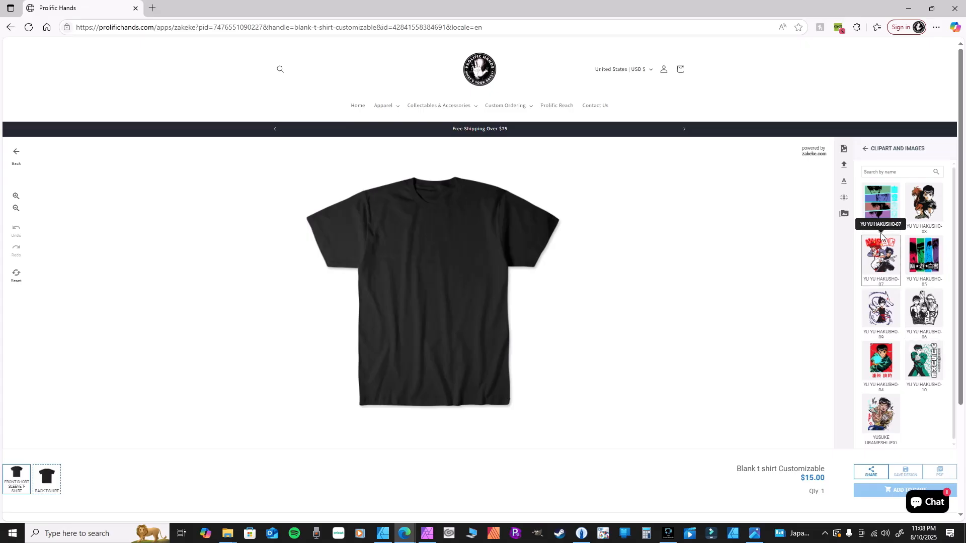
- Add the "Yusuke Urameshi (EX)" clipart from the Yu Yu Hakusho category to the front of the T-shirt
click(865, 150)
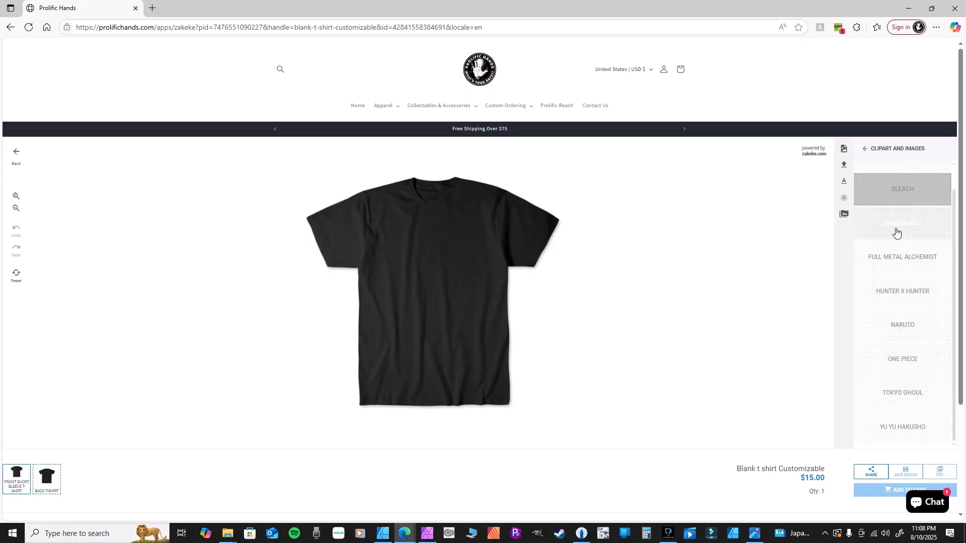
click(897, 427)
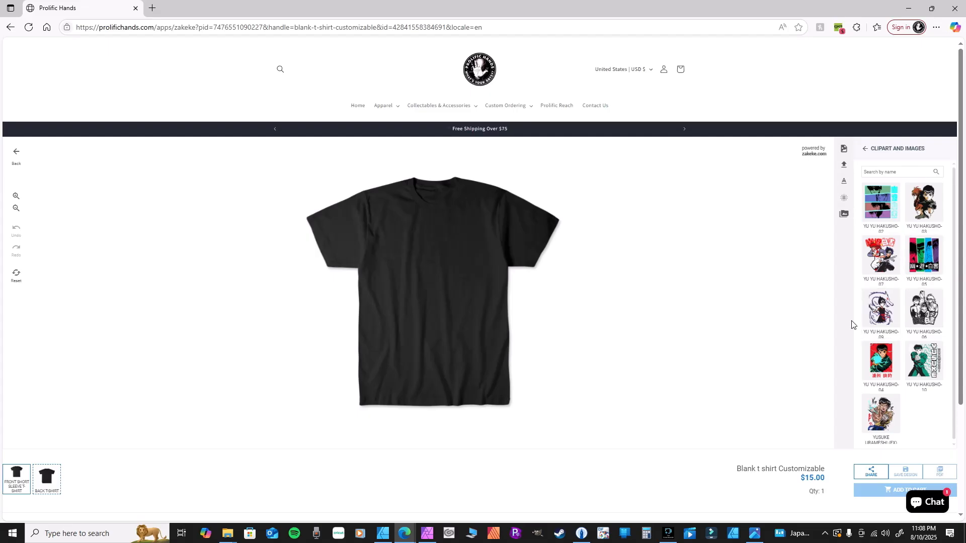
scroll(880, 333, down, 1)
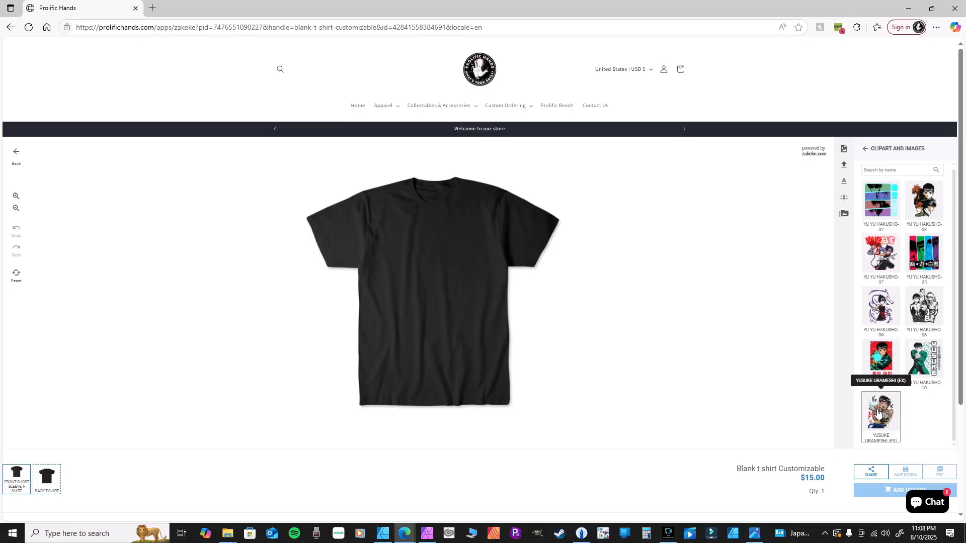
click(878, 412)
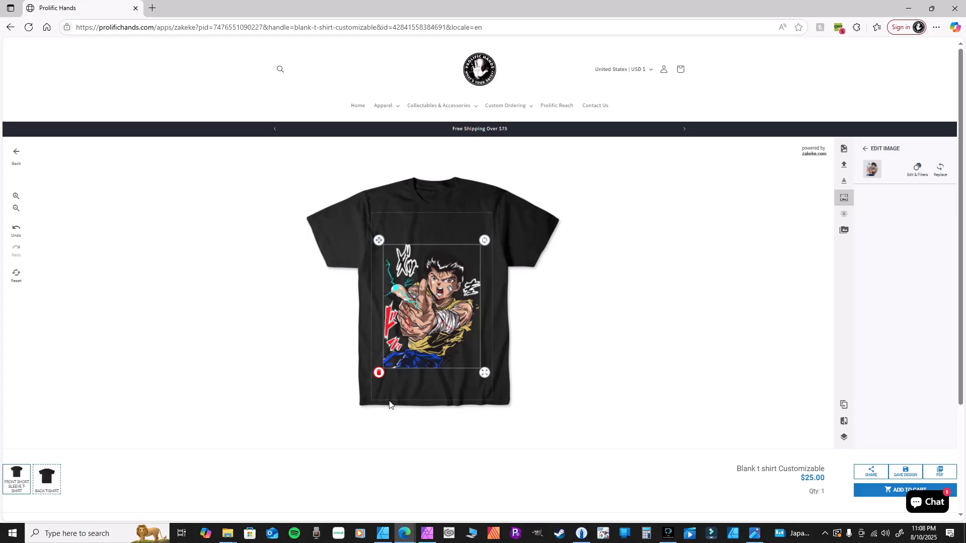
- Inspect the clipart on the shirt front at a closer zoom, including the area up to the collar
click(15, 198)
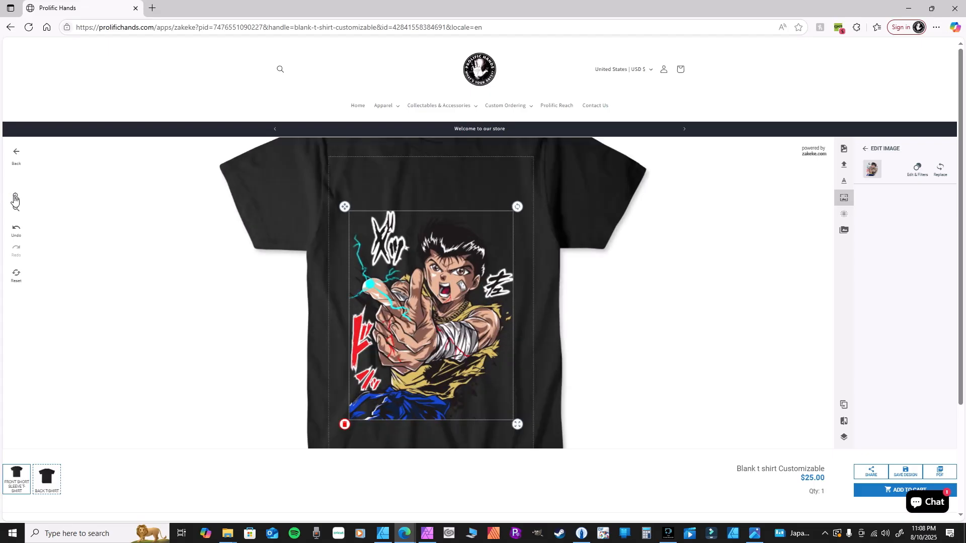
click(15, 197)
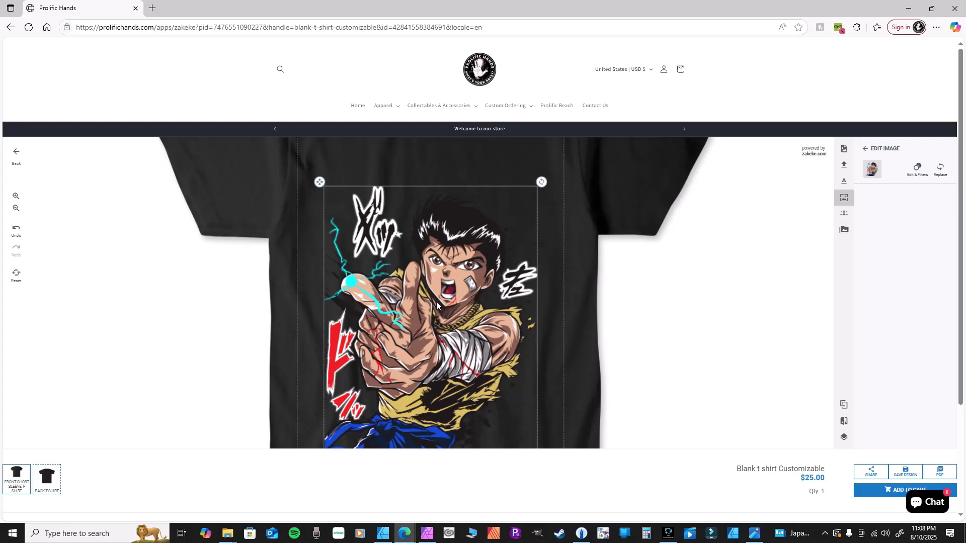
drag(573, 174, 591, 250)
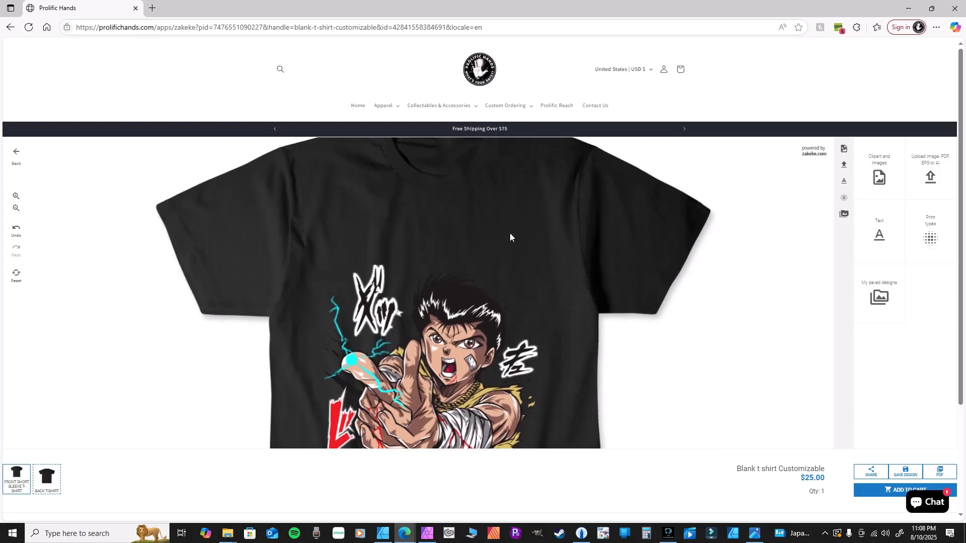
click(15, 210)
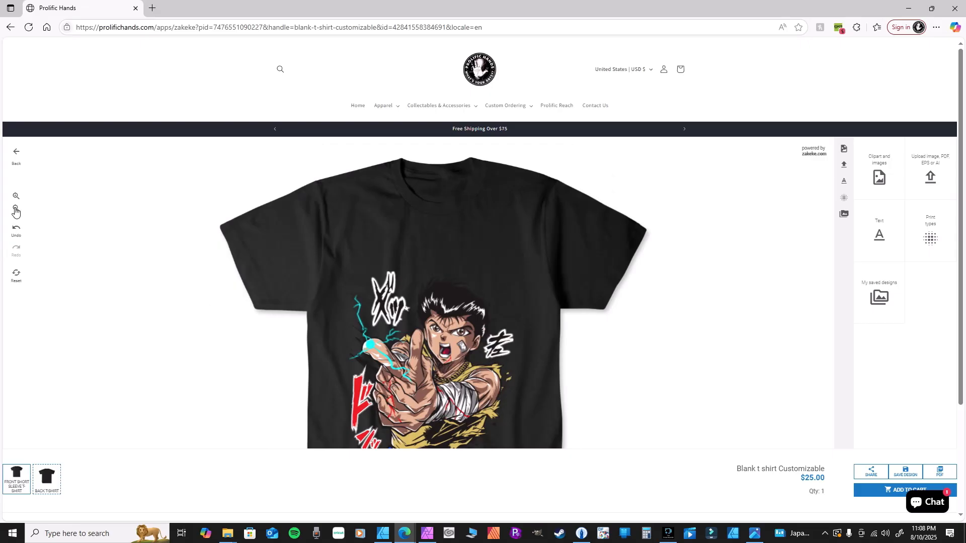
- Move the Yusuke Urameshi image higher on the chest, scale it down slightly and center it within the print area
click(415, 295)
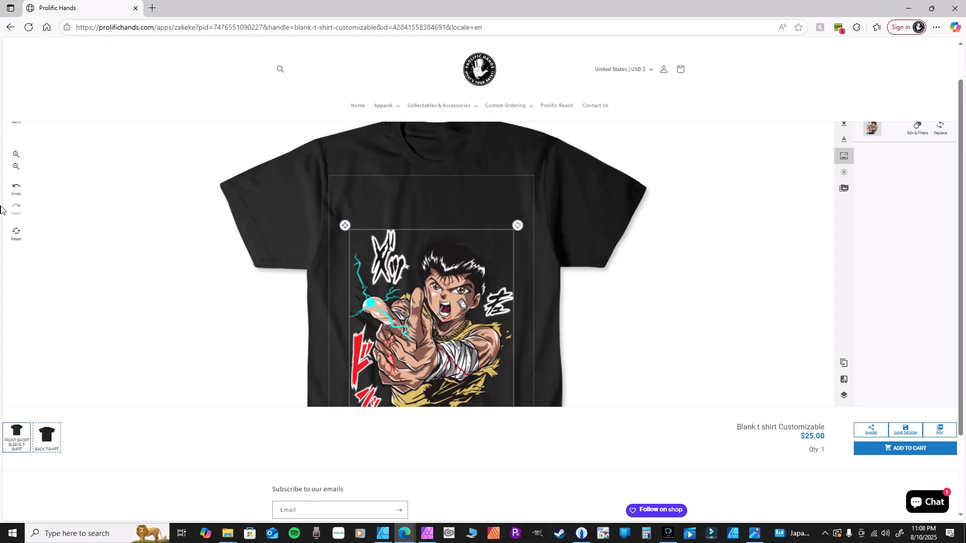
click(16, 166)
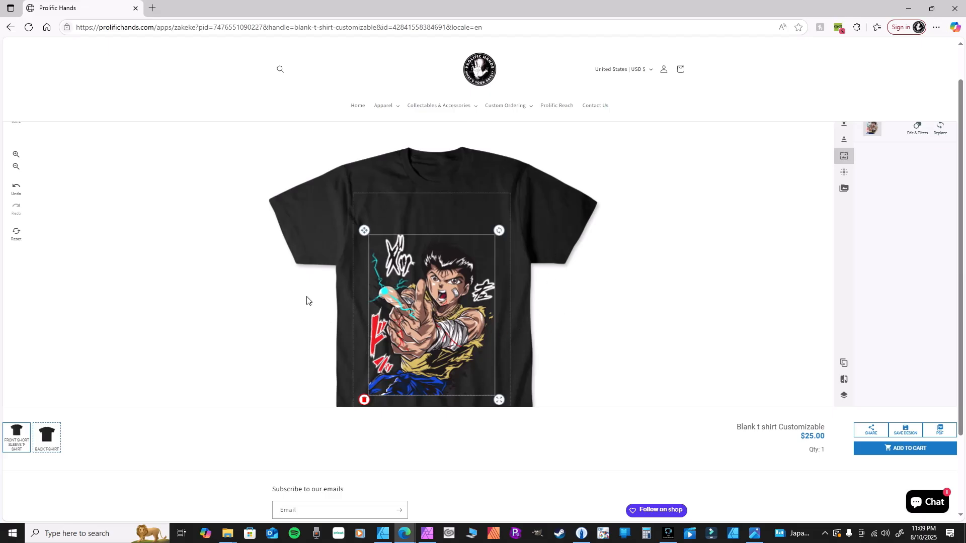
drag(436, 361, 436, 340)
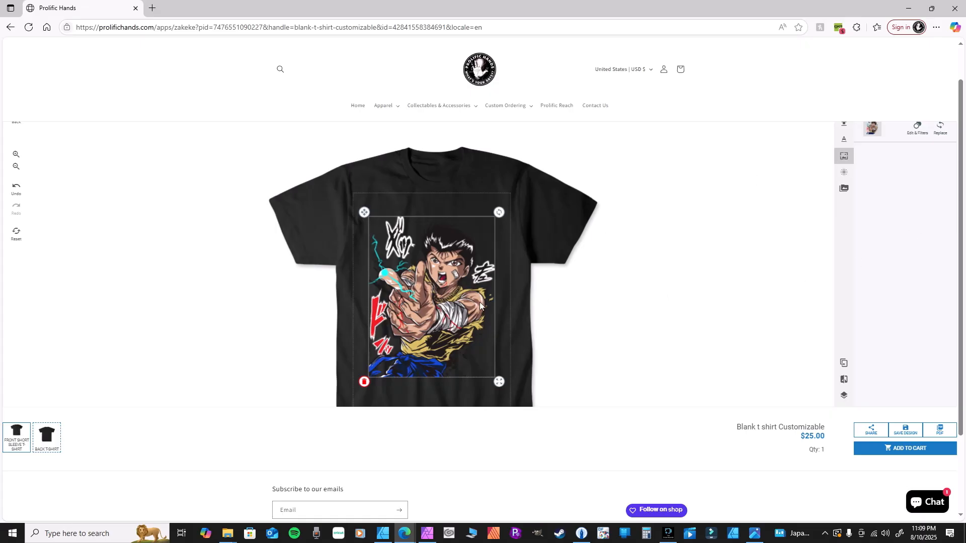
mouse_move(364, 211)
mouse_down()
mouse_move(374, 222)
mouse_move(361, 204)
mouse_move(365, 237)
mouse_move(363, 201)
mouse_up()
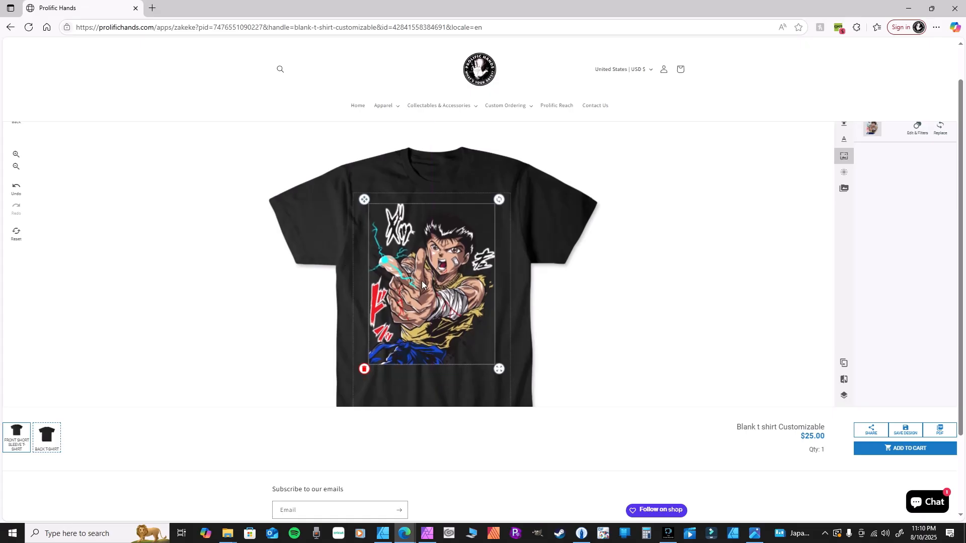
drag(363, 200, 367, 198)
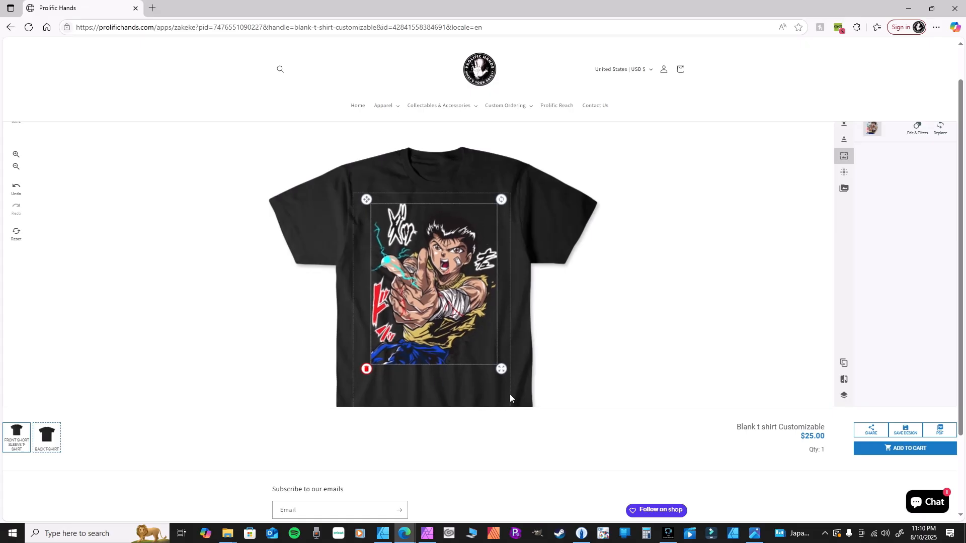
mouse_move(502, 373)
mouse_down()
mouse_move(488, 359)
mouse_move(493, 369)
mouse_up()
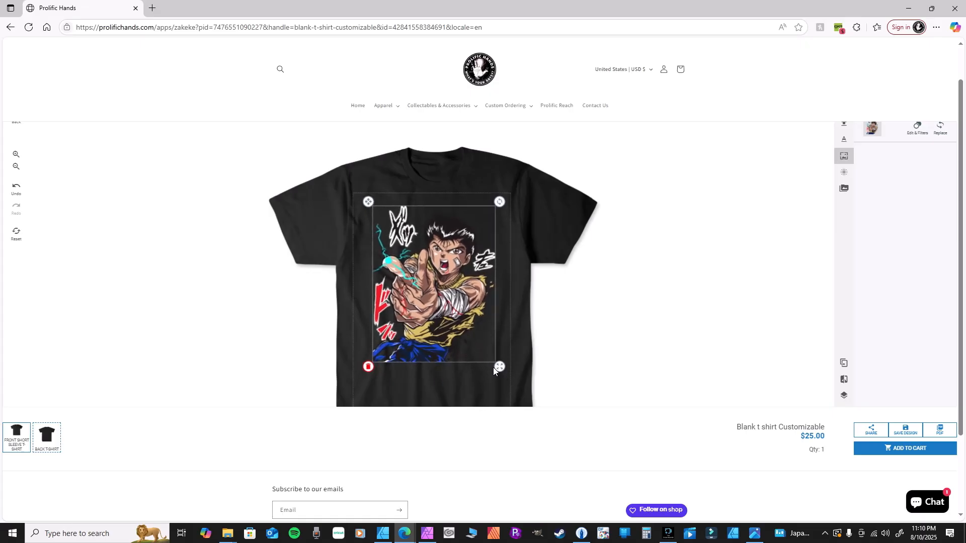
drag(430, 300, 428, 300)
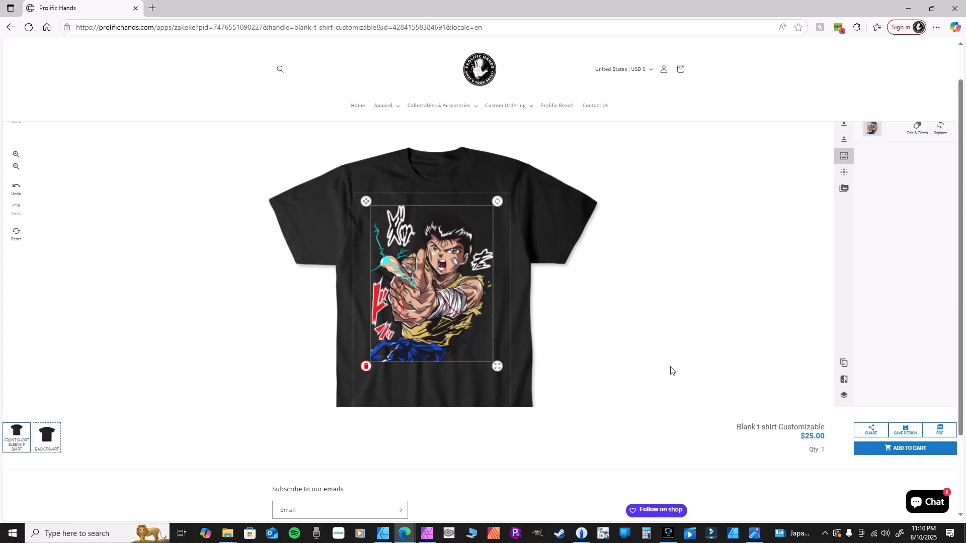
- Check the duplicate, flip and layer-order options for the selected image, and open the plain text tool
scroll(825, 371, down, 2)
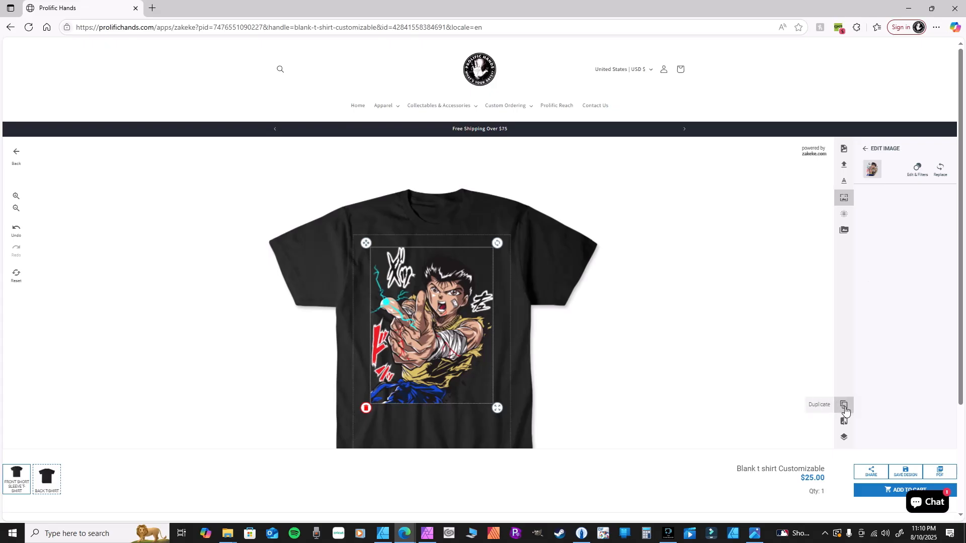
mouse_move(843, 421)
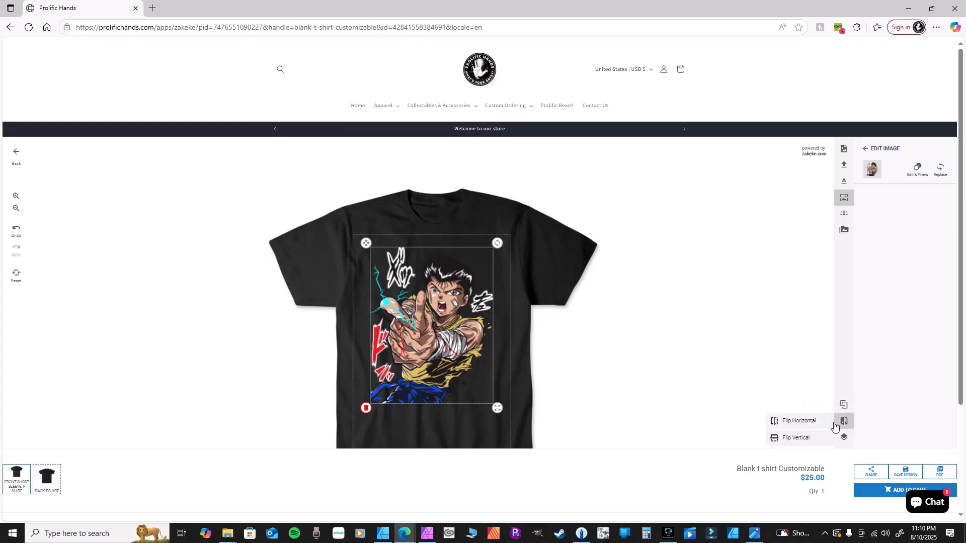
mouse_move(851, 442)
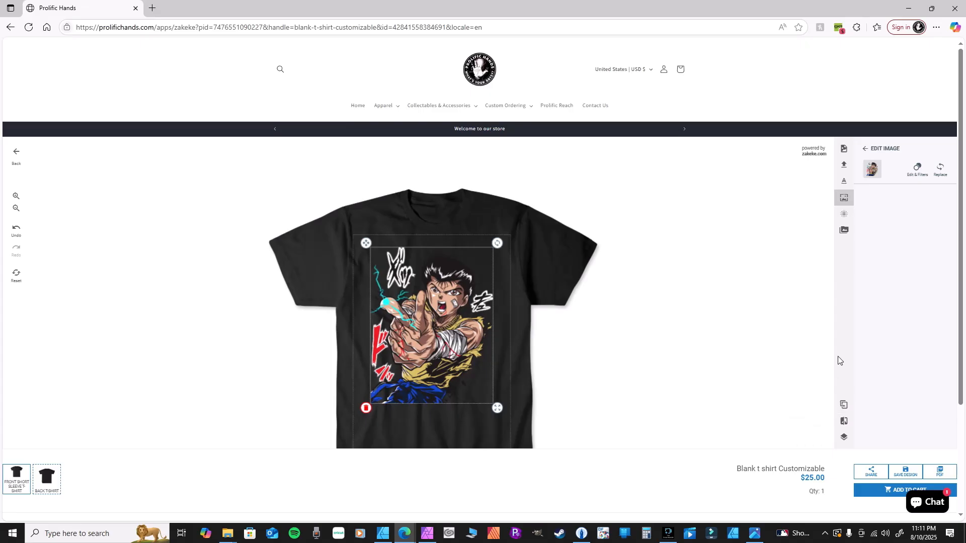
click(844, 187)
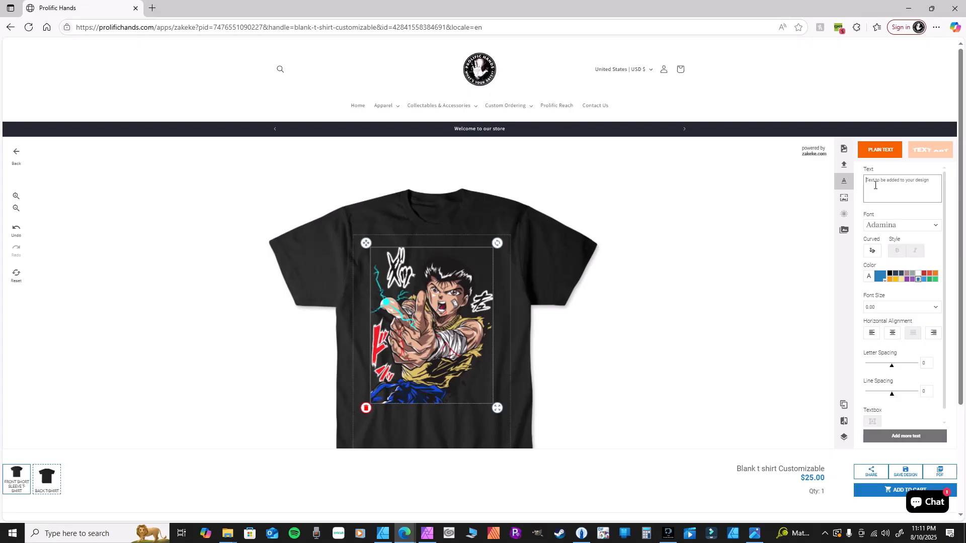
text(Ur)
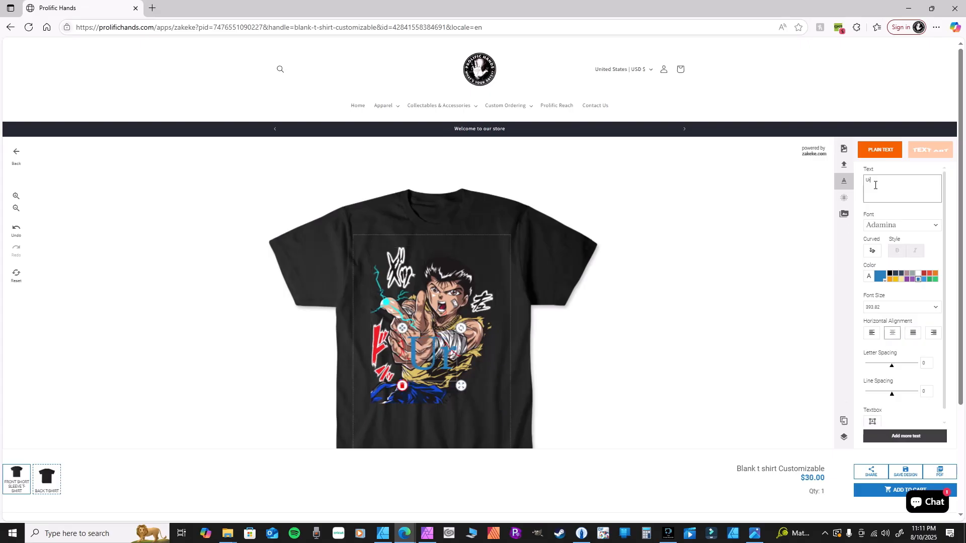
text(em)
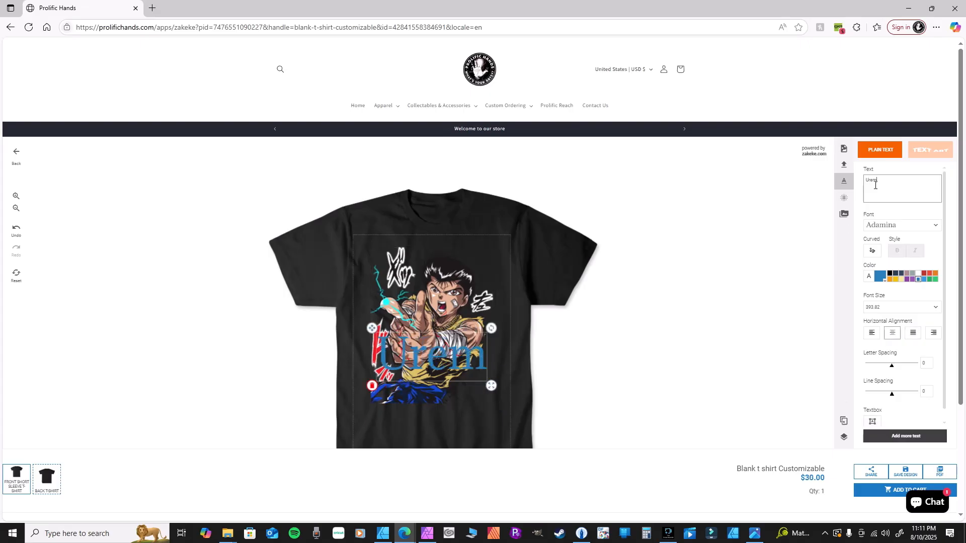
key(BackSpace)
key(BackSpace)
key(BackSpace)
key(BackSpace)
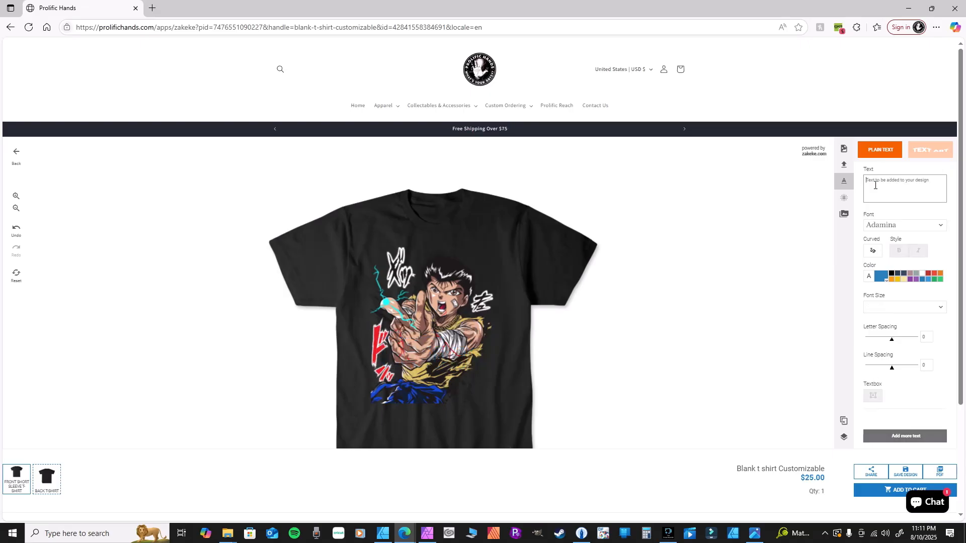
- Add the plain text "Spririt Gun" to the front of the T-shirt
text(Sprir)
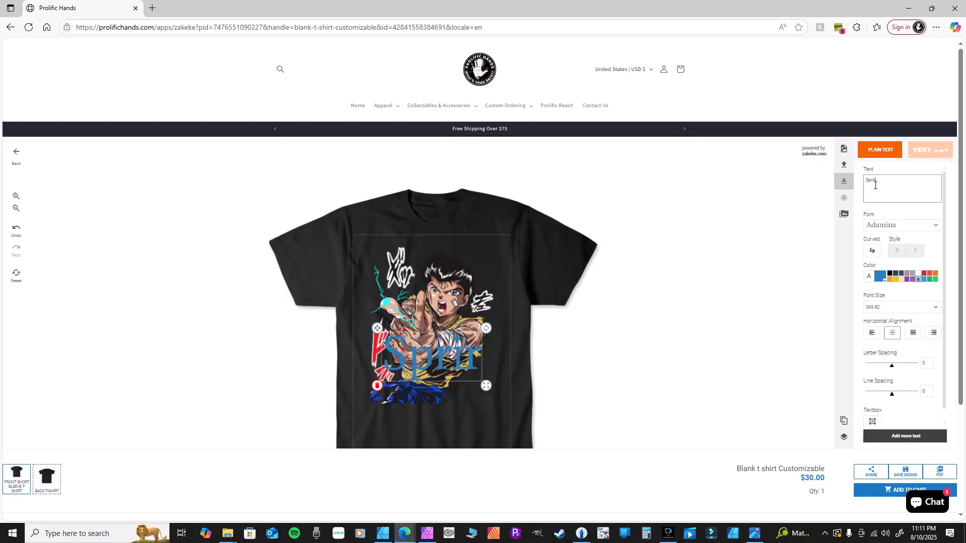
text(t)
key(BackSpace)
text(it)
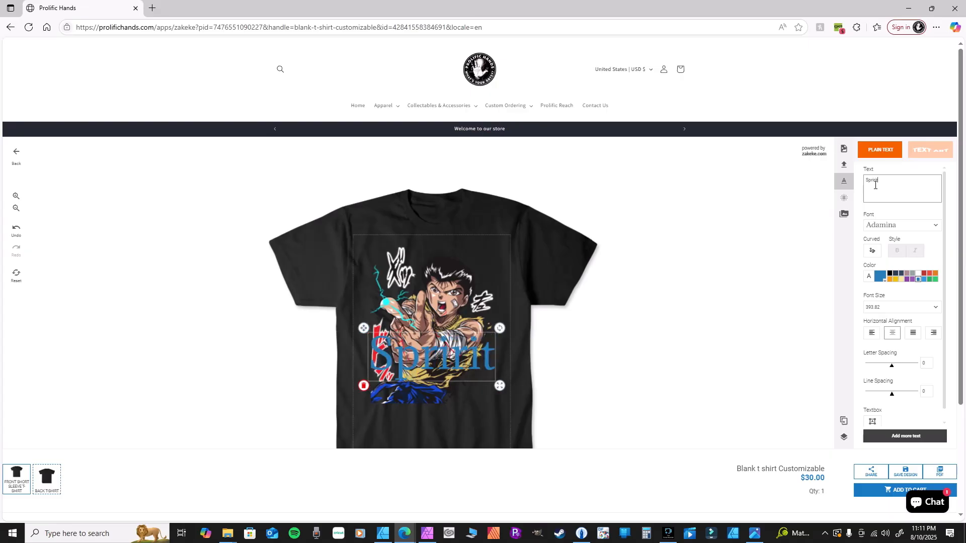
text( G)
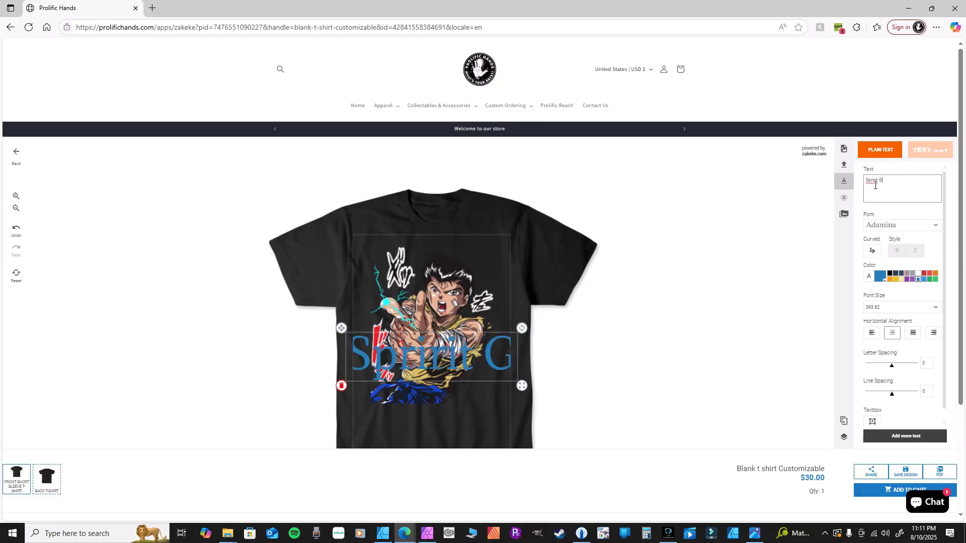
text(un)
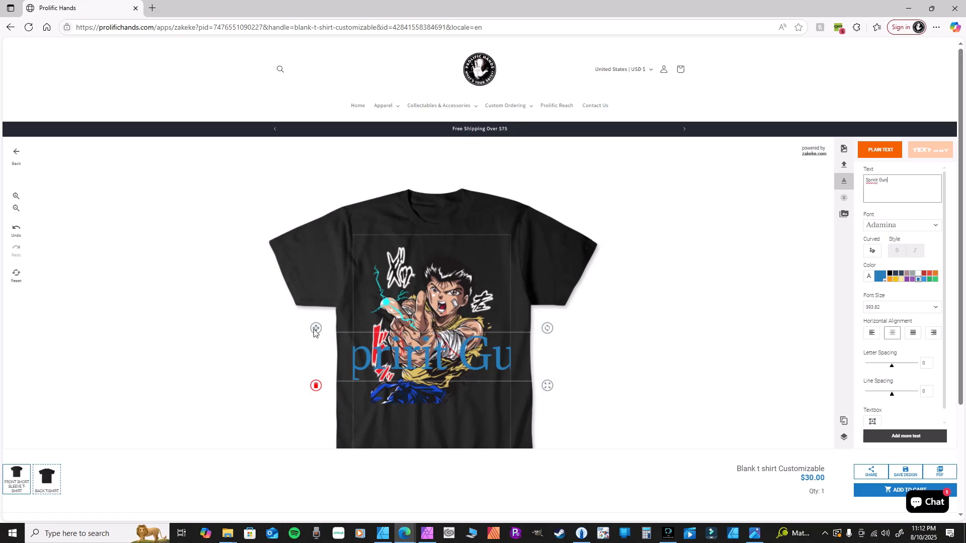
- Resize the "Spririt Gun" text to a font size of about 237 and place it along the lower edge of the character image
drag(316, 330, 325, 332)
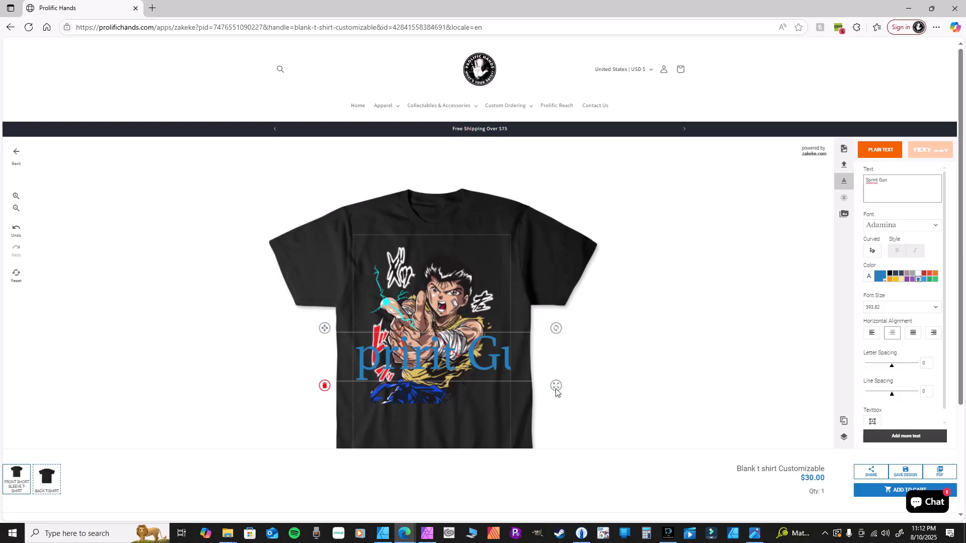
drag(556, 385, 511, 378)
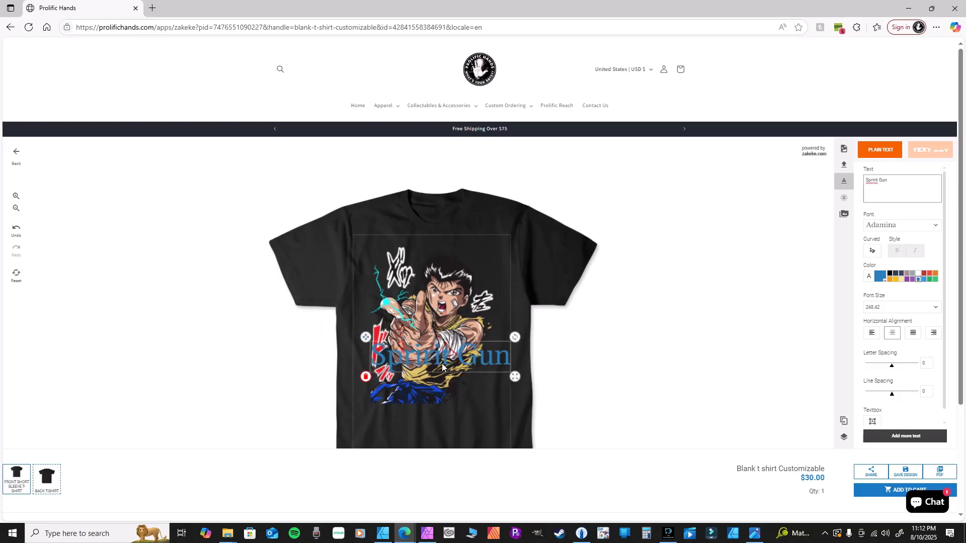
drag(444, 368, 430, 261)
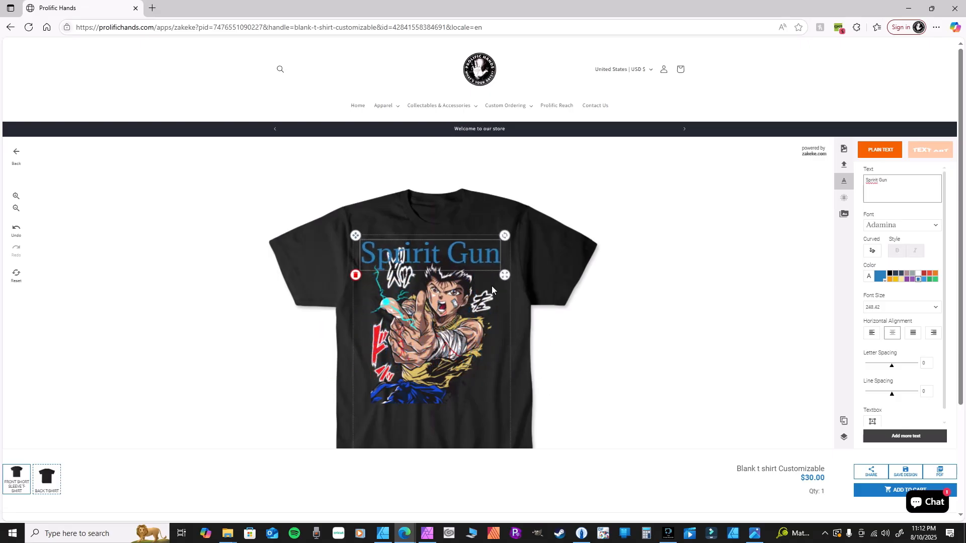
drag(505, 277, 525, 294)
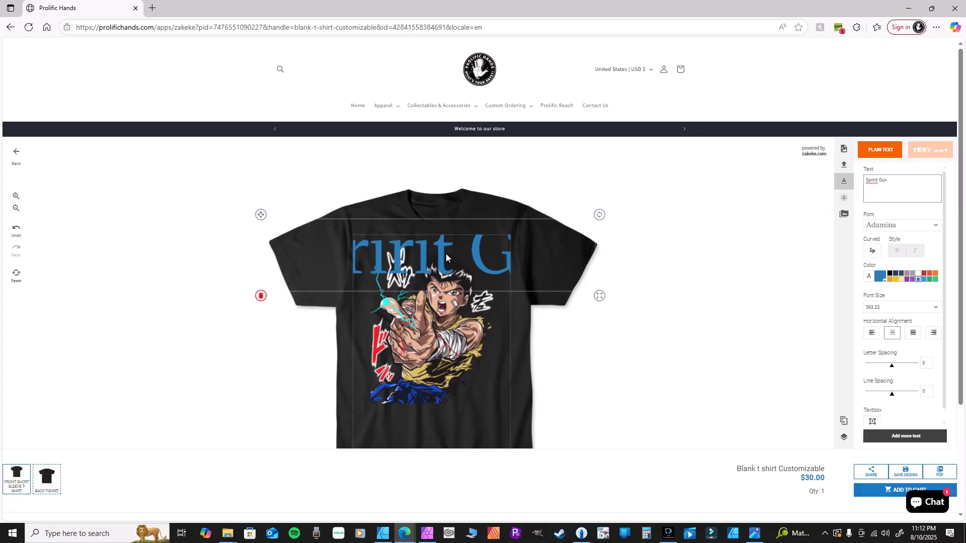
drag(445, 254, 429, 385)
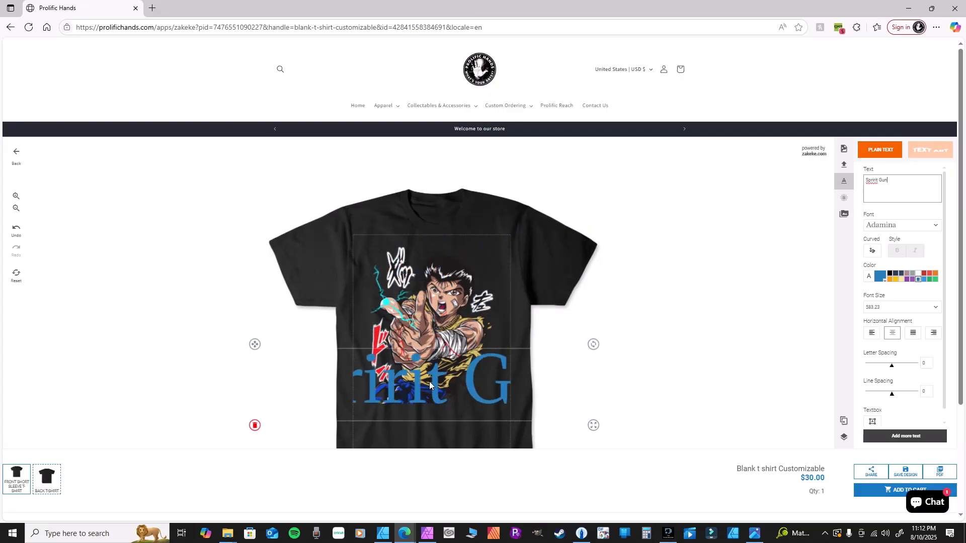
drag(593, 425, 494, 382)
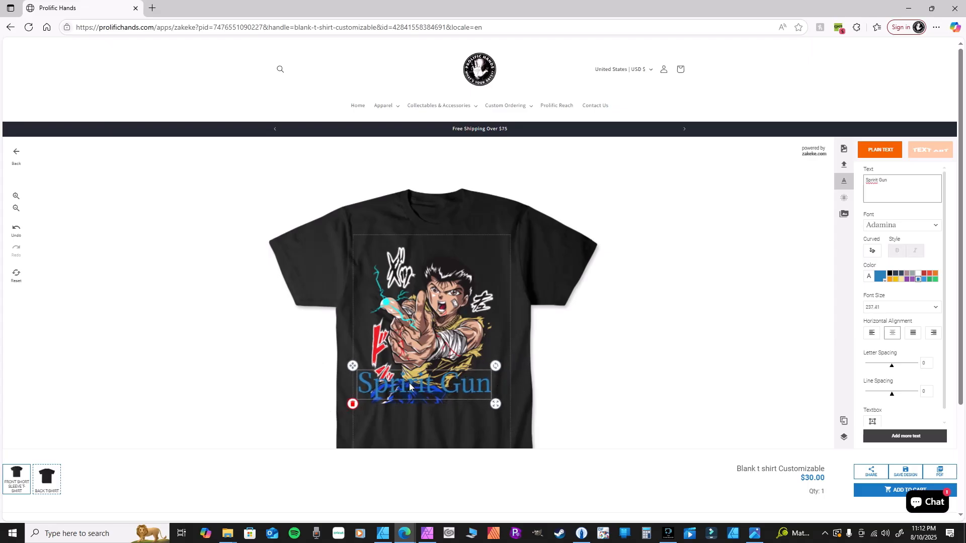
drag(409, 386, 410, 406)
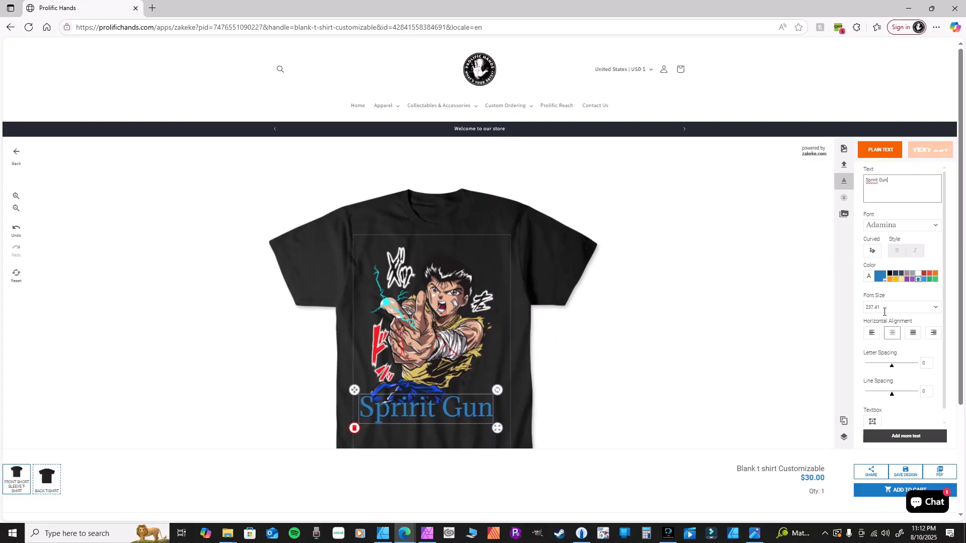
- Browse the available fonts and try Rock Salt on the "Spririt Gun" text
click(883, 148)
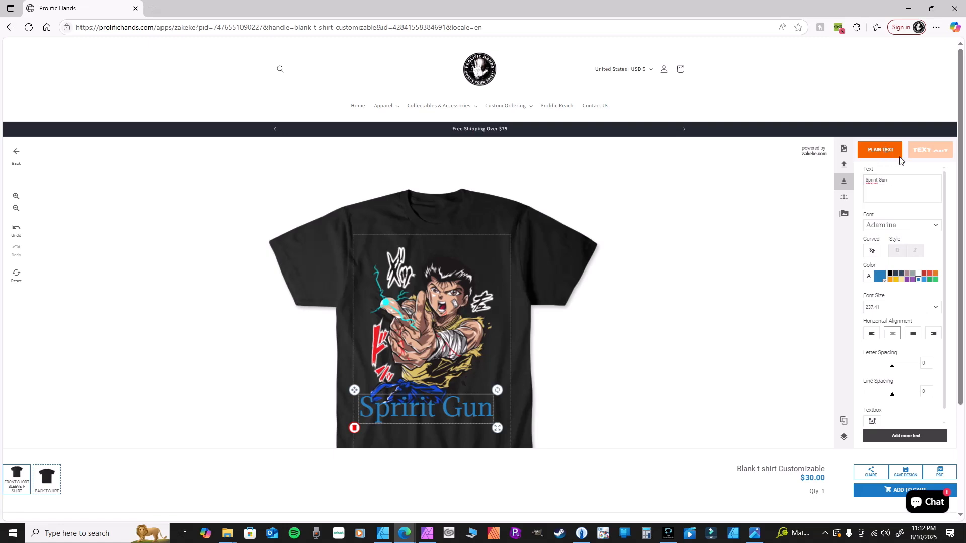
click(880, 226)
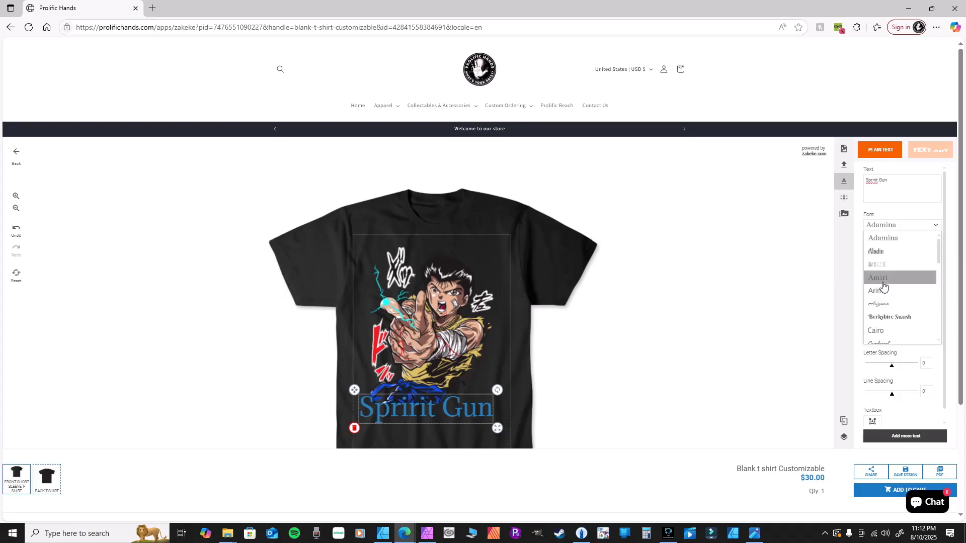
scroll(883, 286, down, 5)
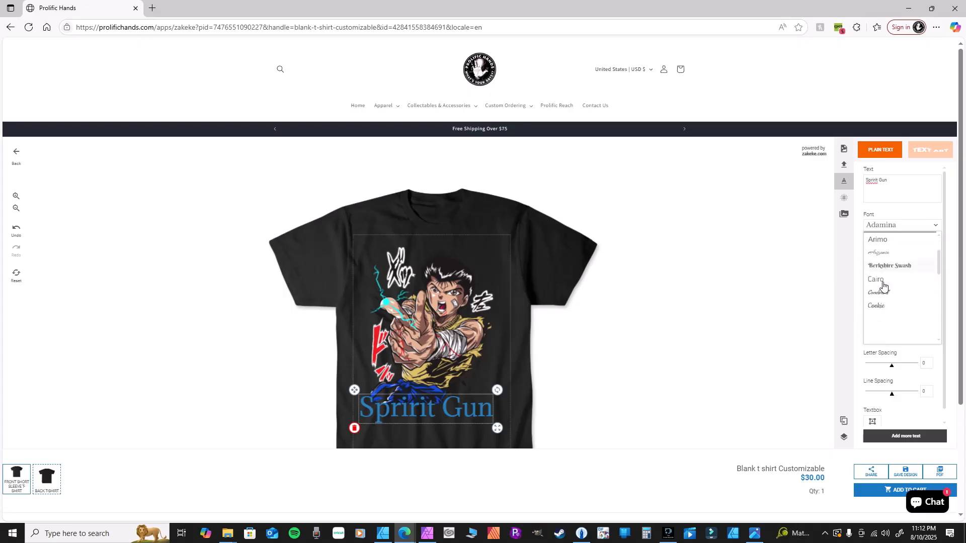
scroll(883, 285, down, 5)
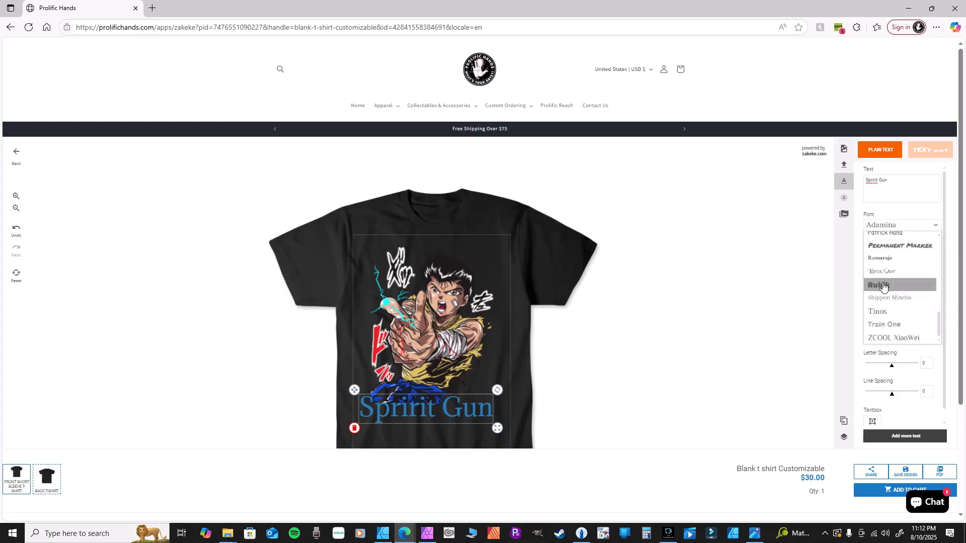
scroll(890, 322, up, 5)
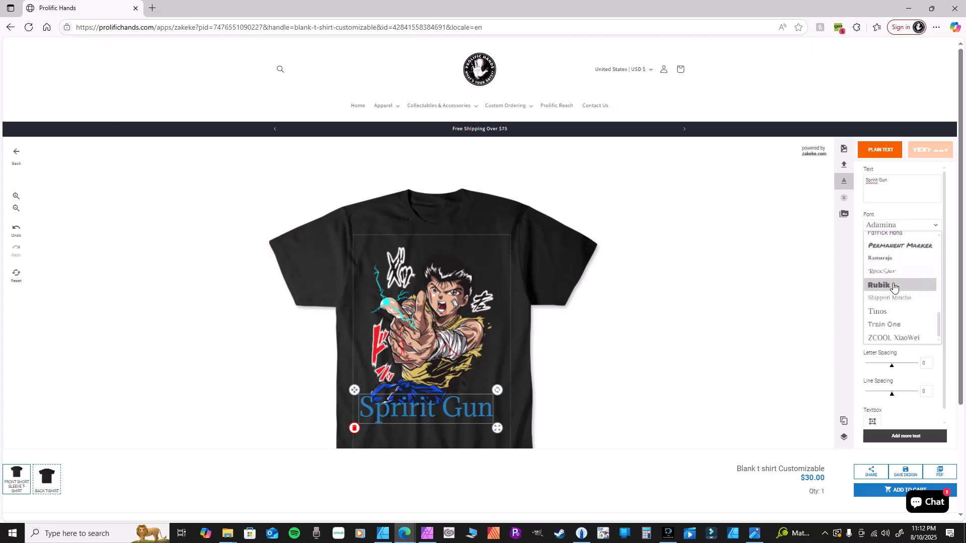
scroll(893, 286, up, 5)
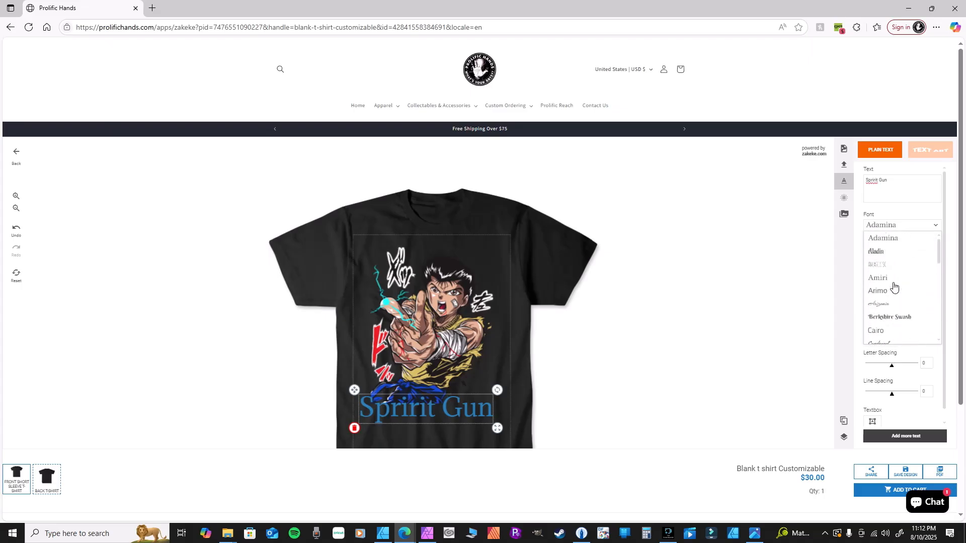
scroll(889, 272, down, 2)
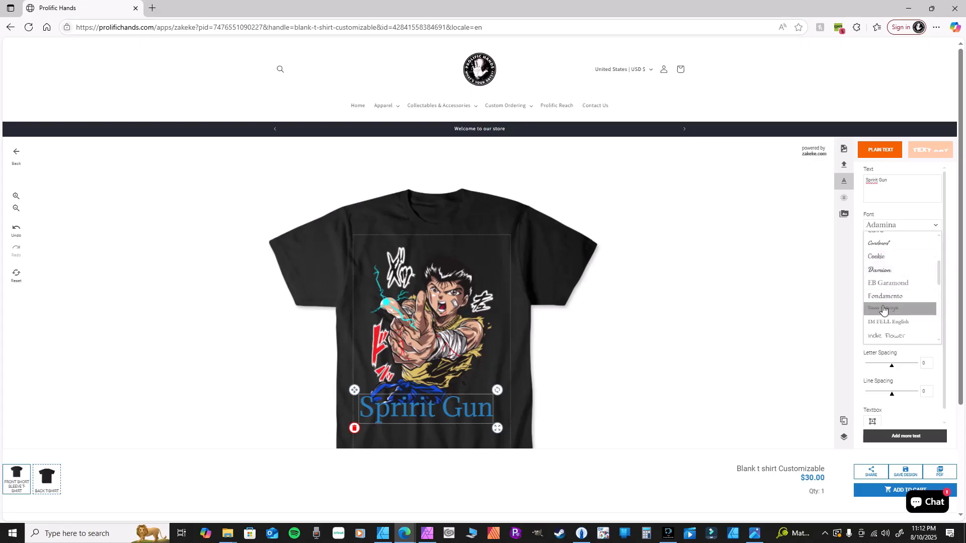
scroll(884, 307, down, 3)
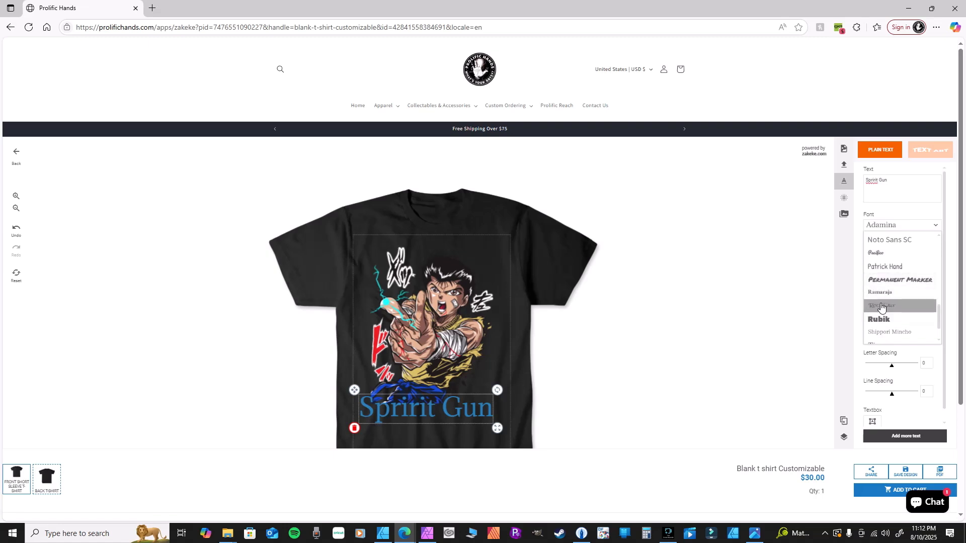
click(882, 305)
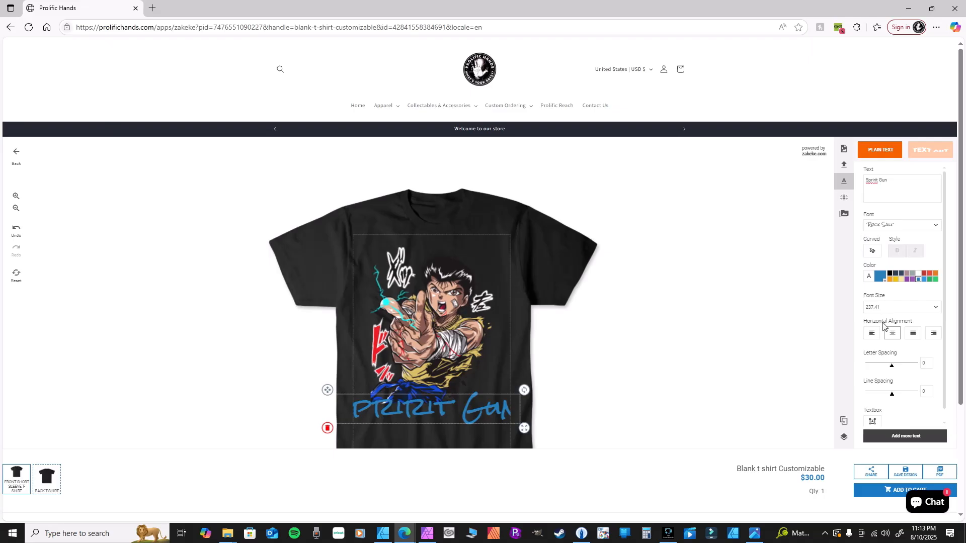
- Set the "Spririt Gun" text's font to Permanent Marker
click(882, 226)
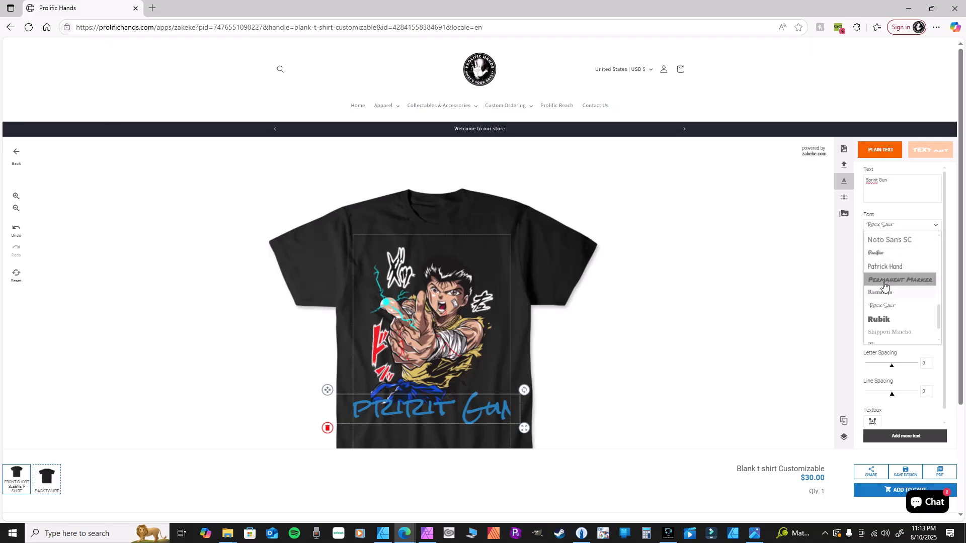
scroll(884, 297, down, 2)
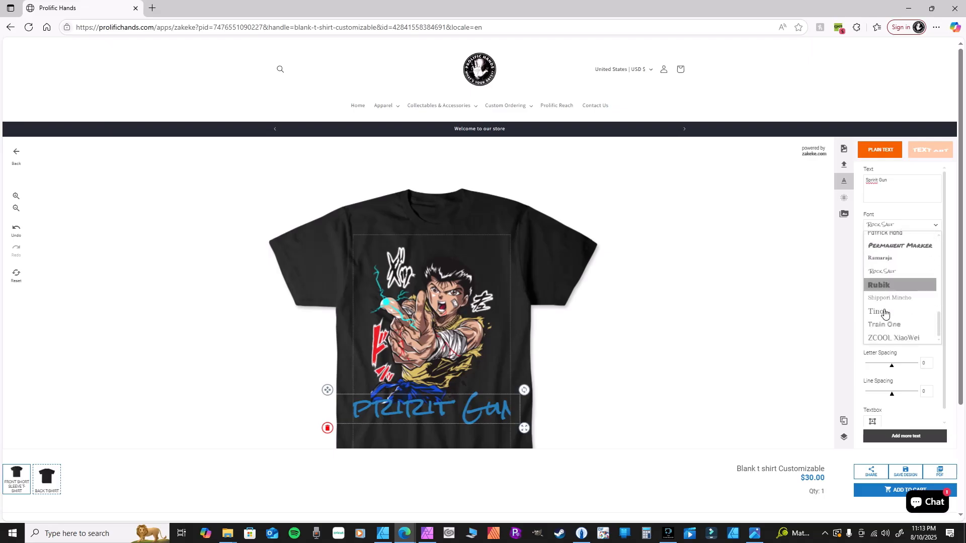
scroll(885, 312, up, 10)
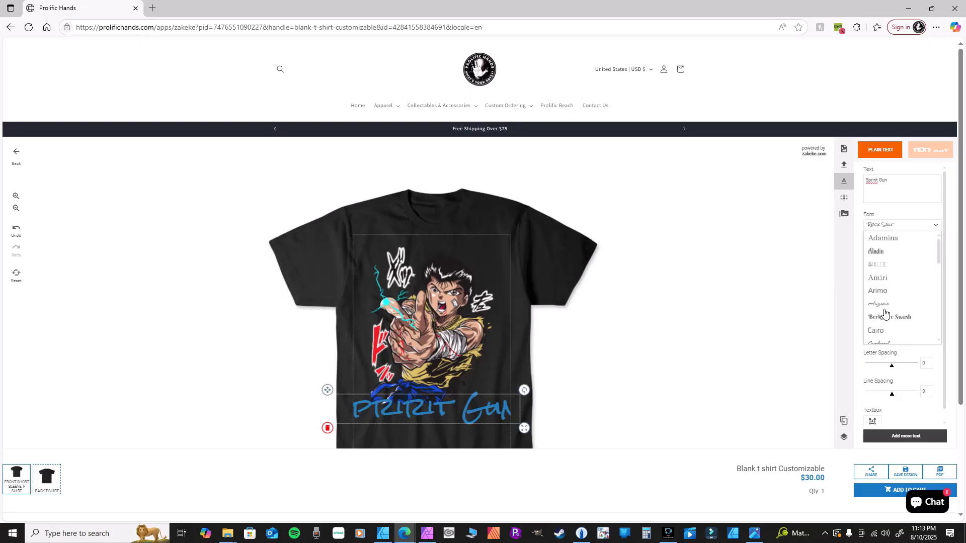
scroll(885, 312, down, 8)
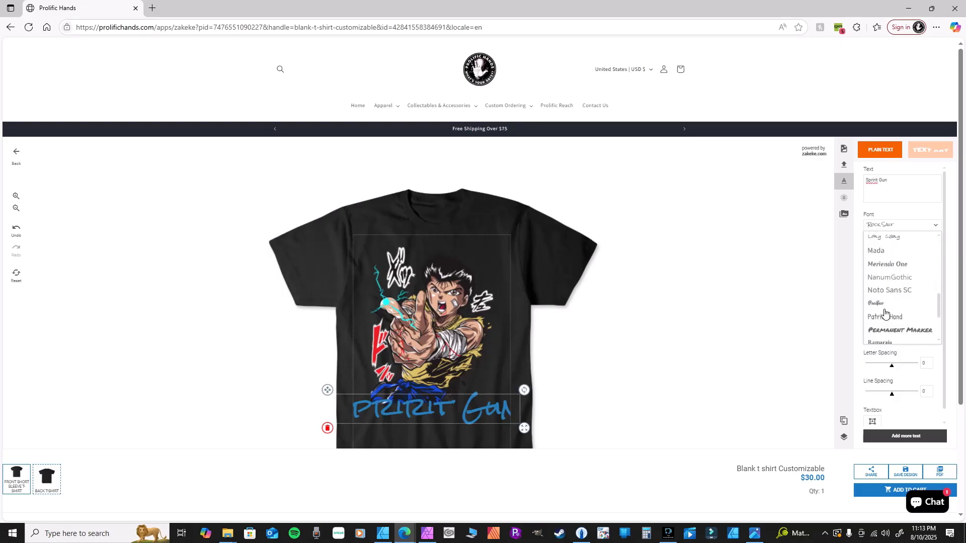
scroll(884, 317, down, 2)
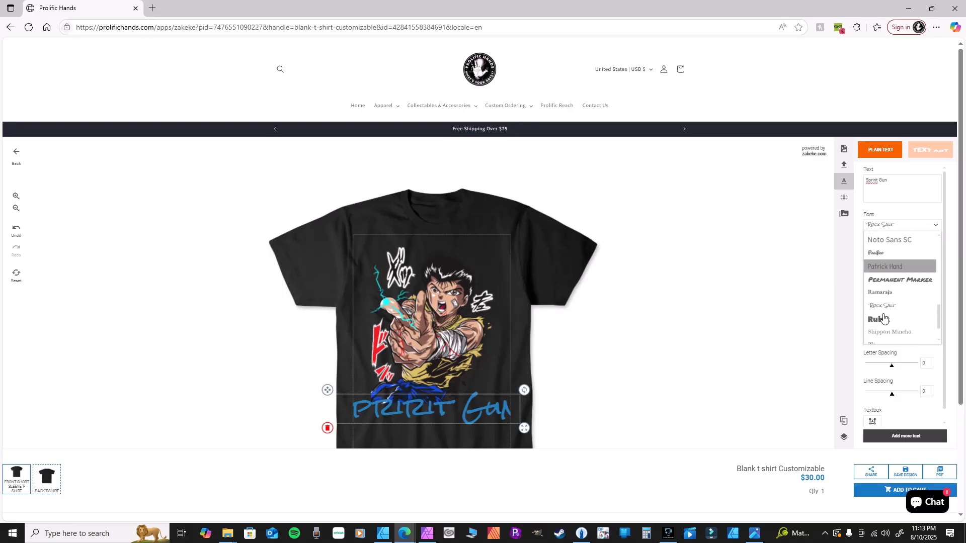
click(884, 282)
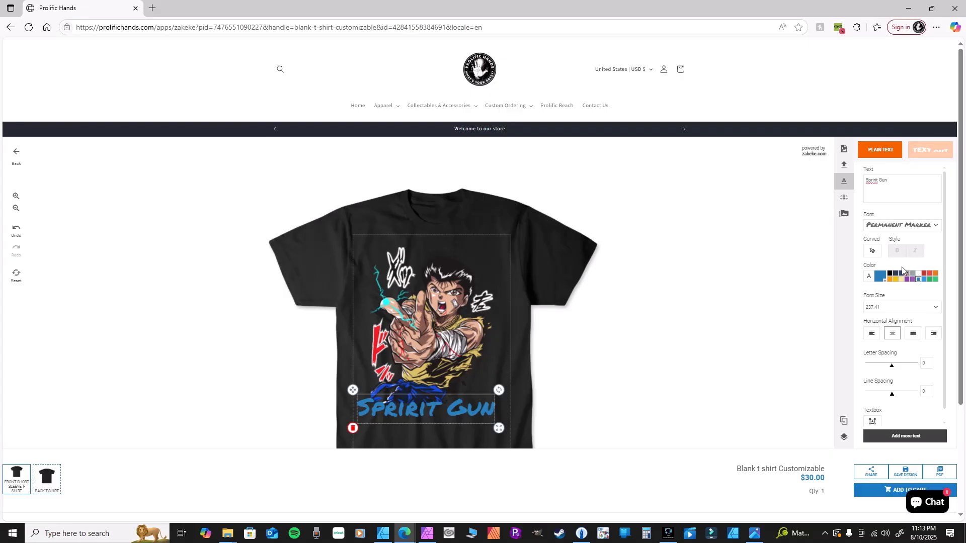
- Color the "Spririt Gun" text green and arch it as curved text over the top of the character image
click(935, 280)
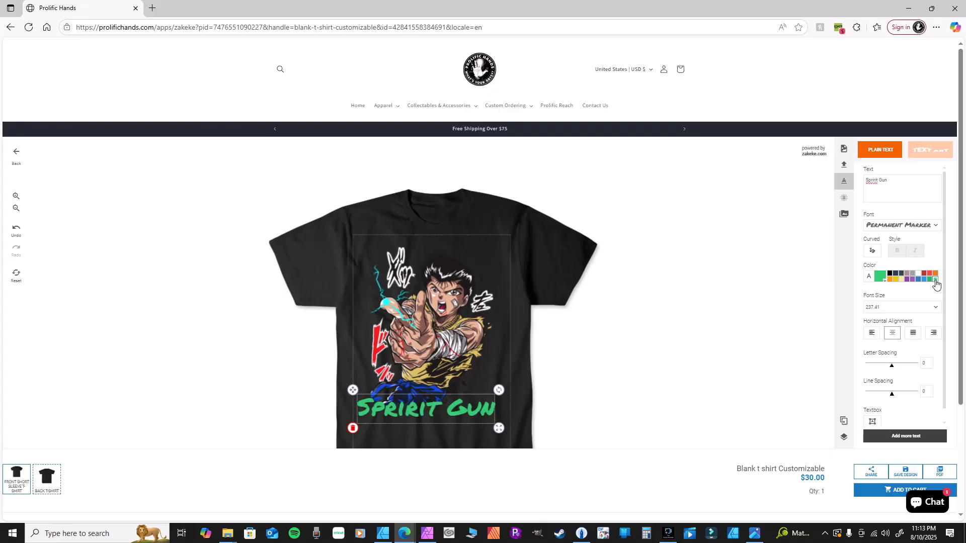
click(873, 256)
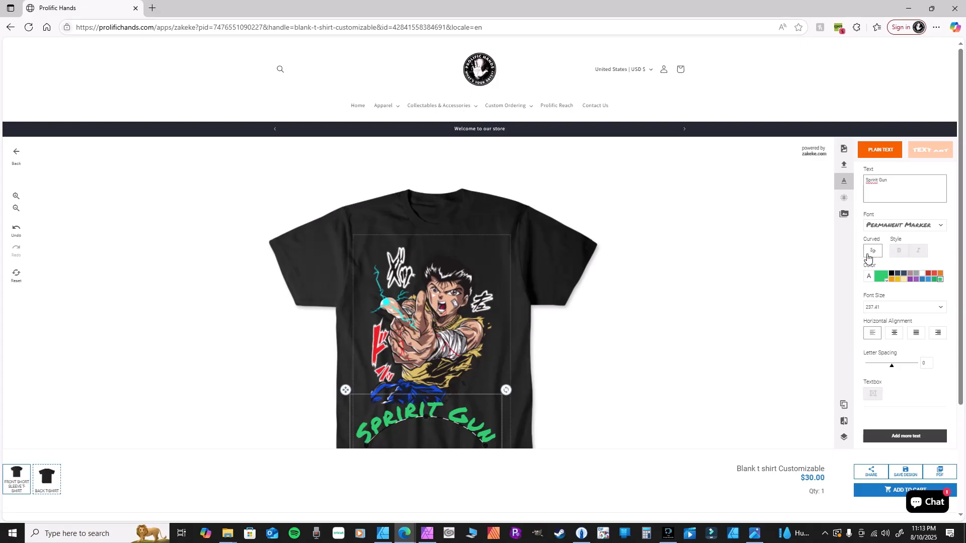
drag(402, 418, 407, 252)
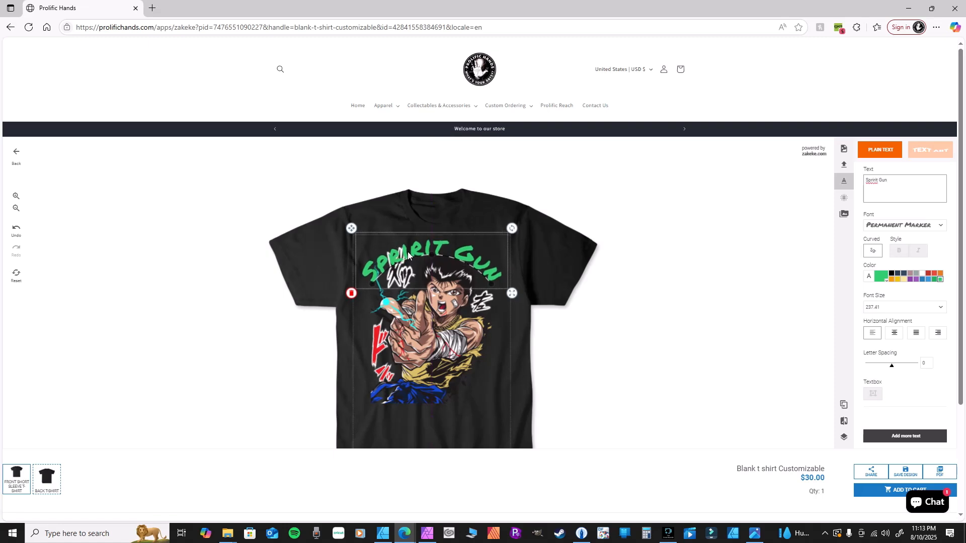
- Scale the character image down slightly and place it centered just beneath the arched text
click(427, 373)
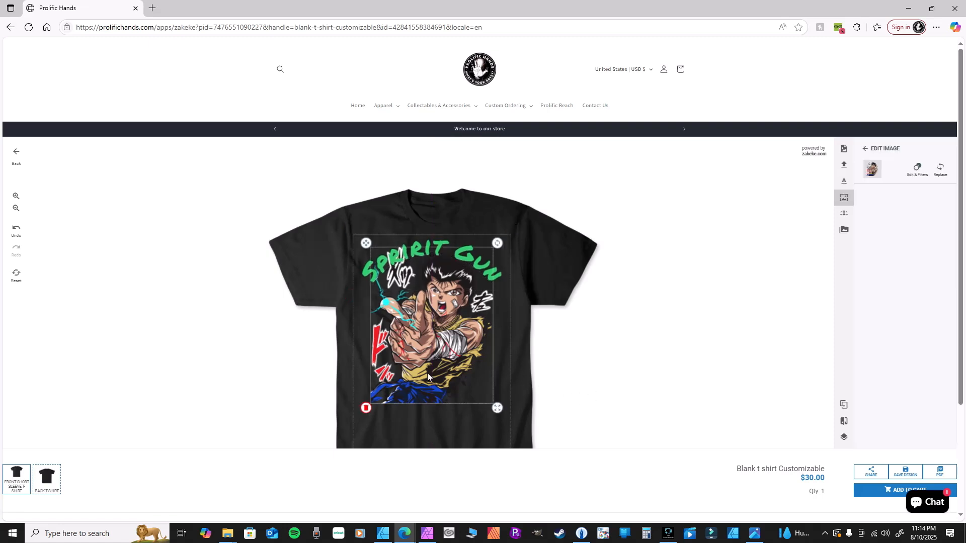
drag(423, 373, 424, 393)
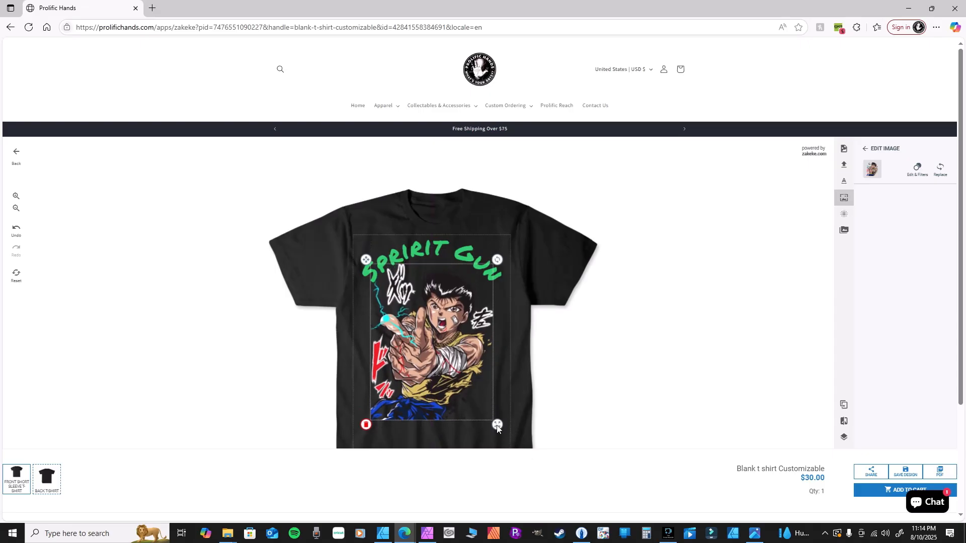
drag(497, 425, 490, 422)
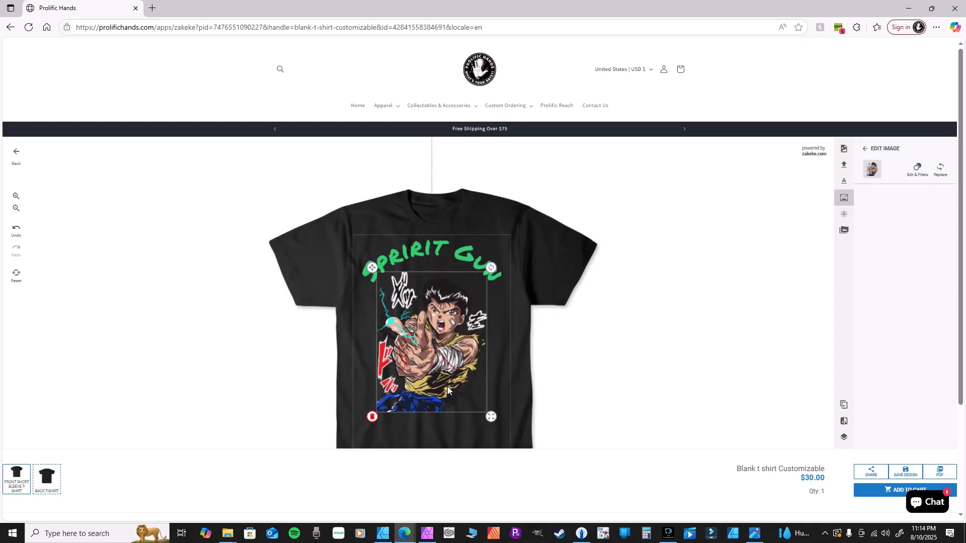
drag(448, 386, 446, 380)
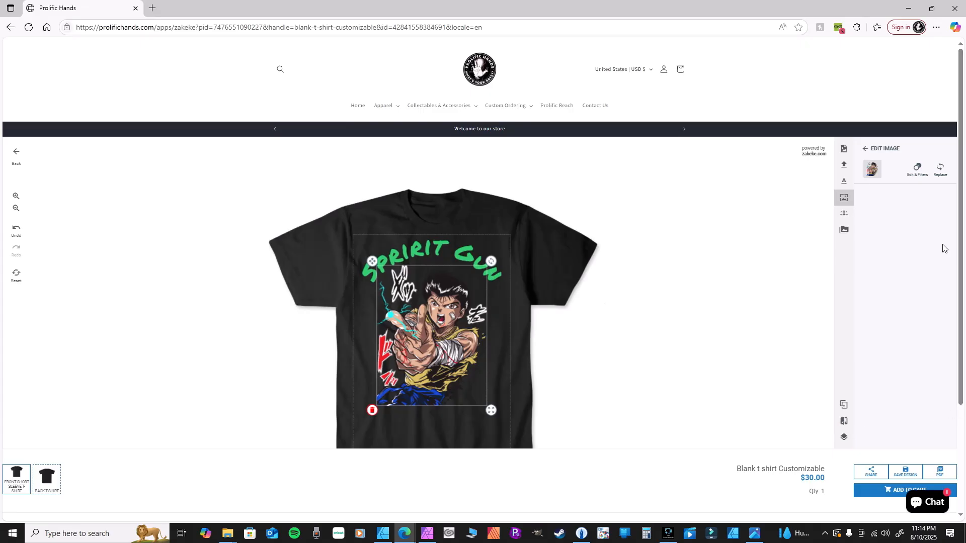
- Set the letter spacing of the curved "Spririt Gun" text to 5
click(442, 247)
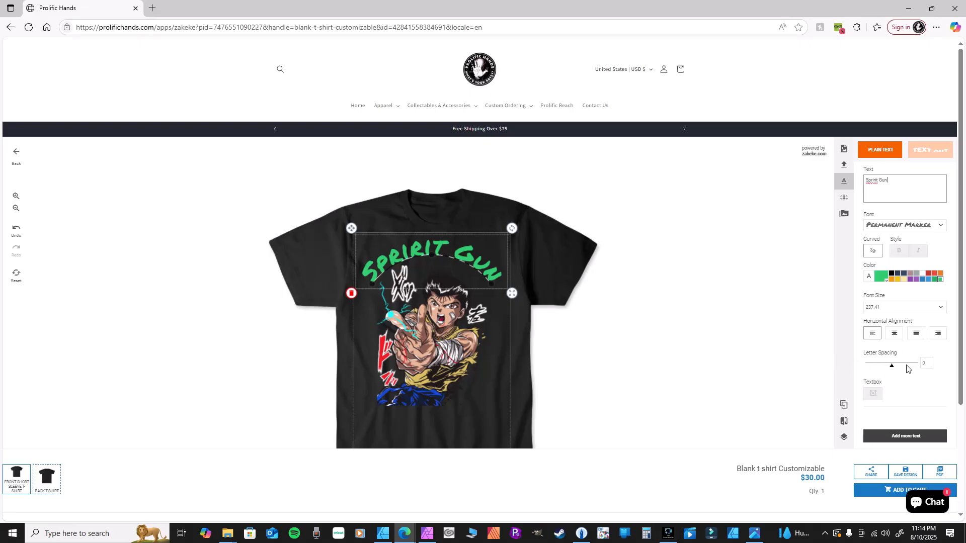
mouse_move(891, 366)
mouse_down()
mouse_move(903, 367)
mouse_move(878, 365)
mouse_move(894, 371)
mouse_up()
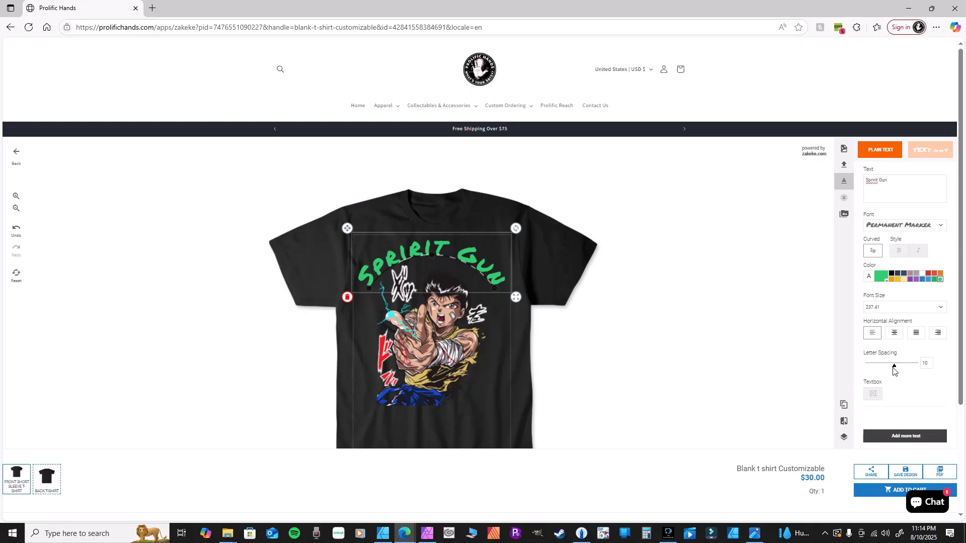
drag(894, 371, 892, 371)
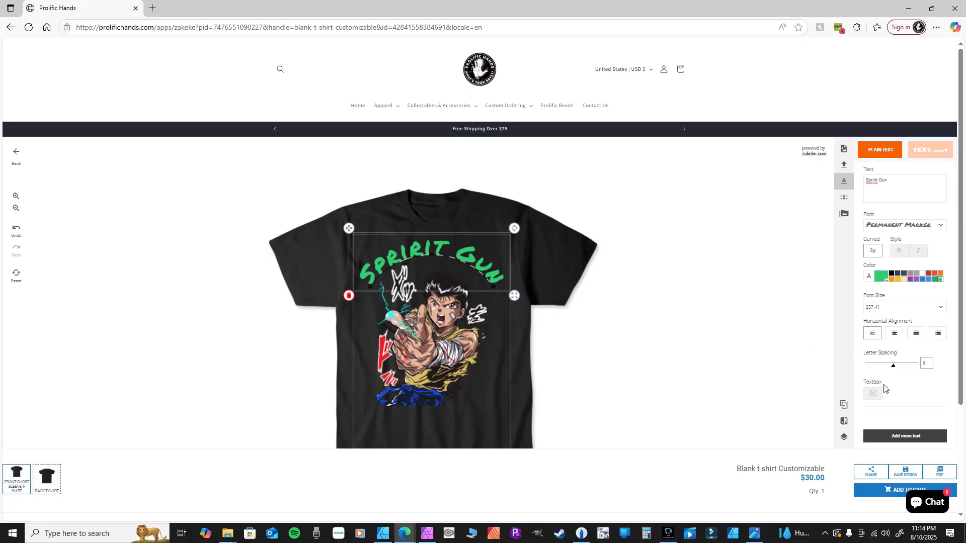
click(909, 372)
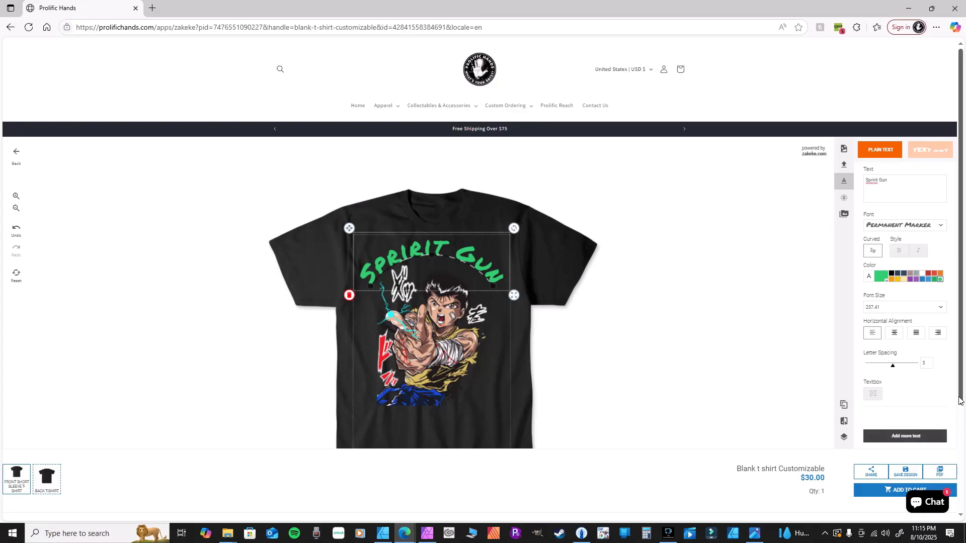
- Add a new text art element to the shirt front containing a first name
drag(961, 397, 961, 408)
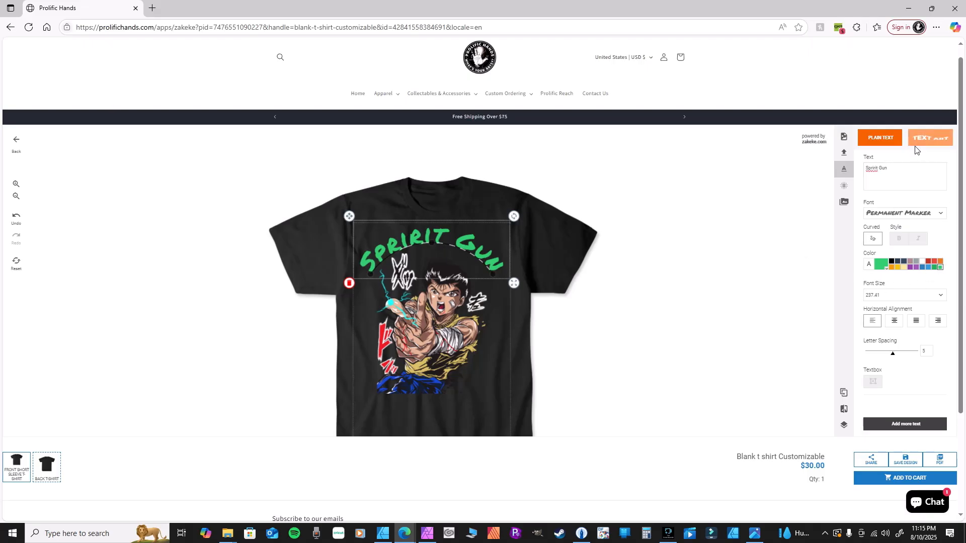
click(886, 431)
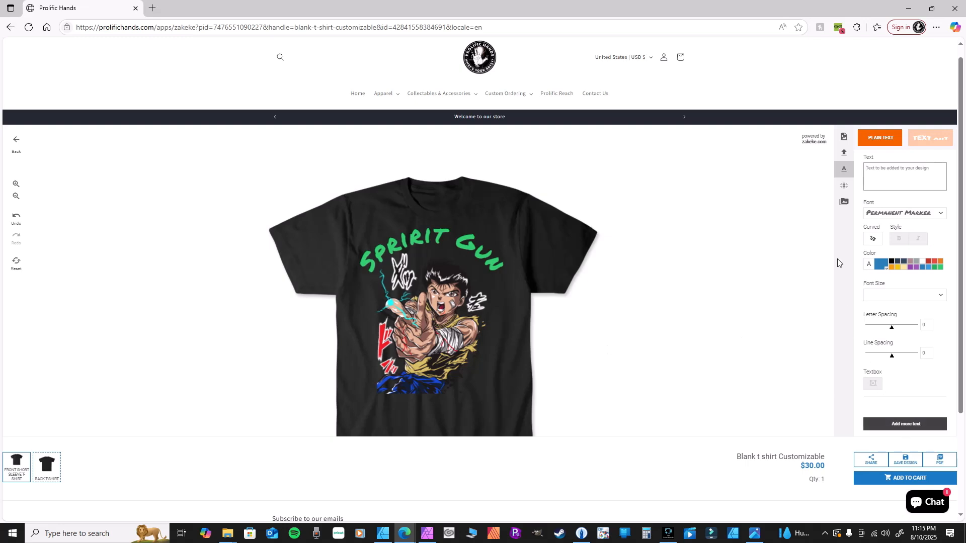
click(902, 186)
click(926, 138)
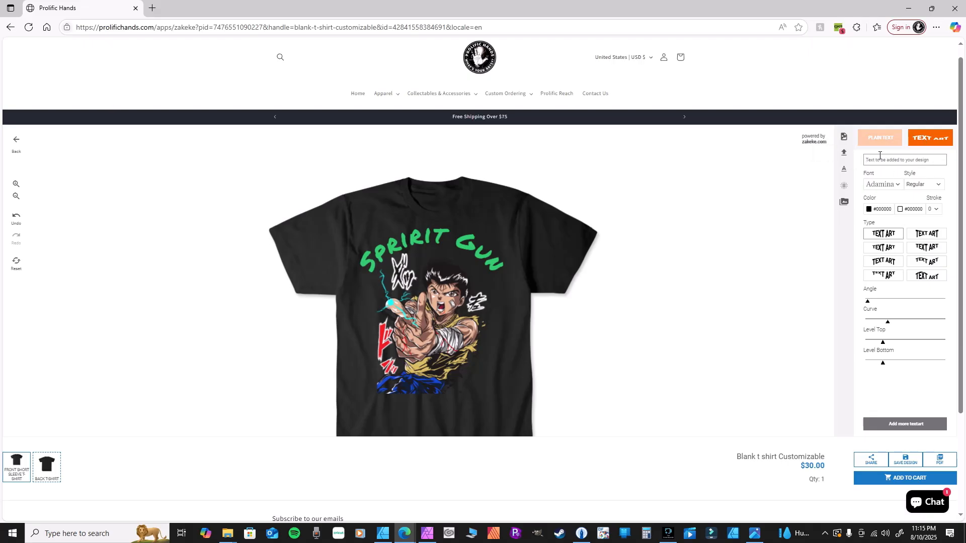
text(A)
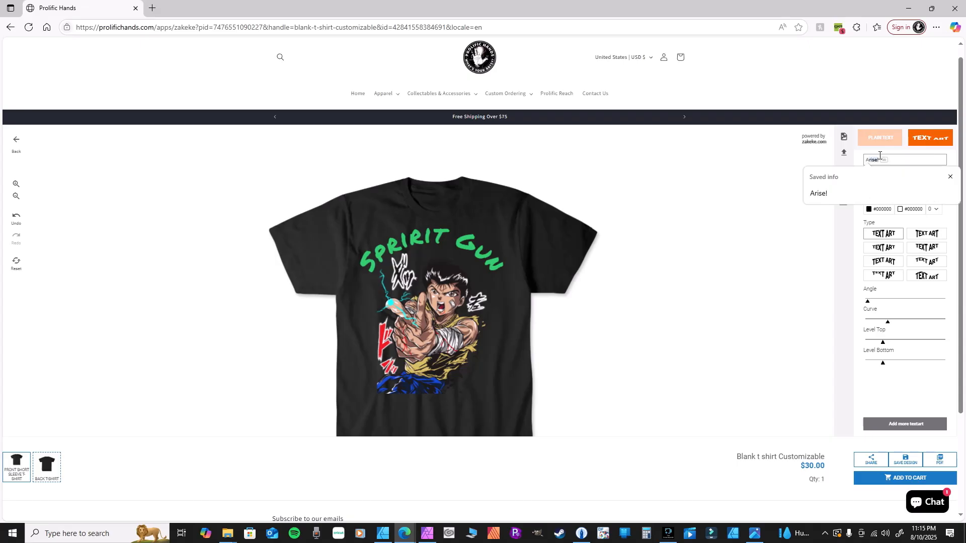
text(nt)
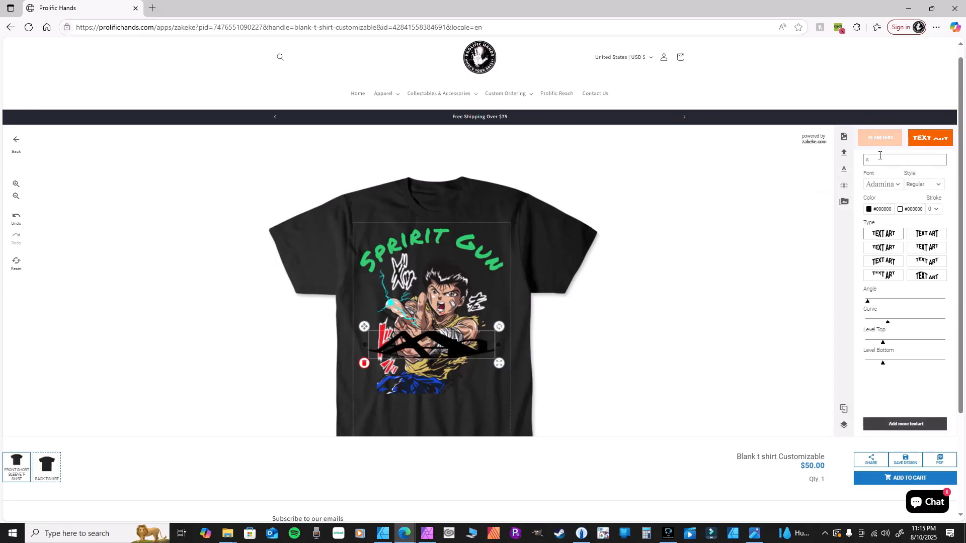
key(BackSpace)
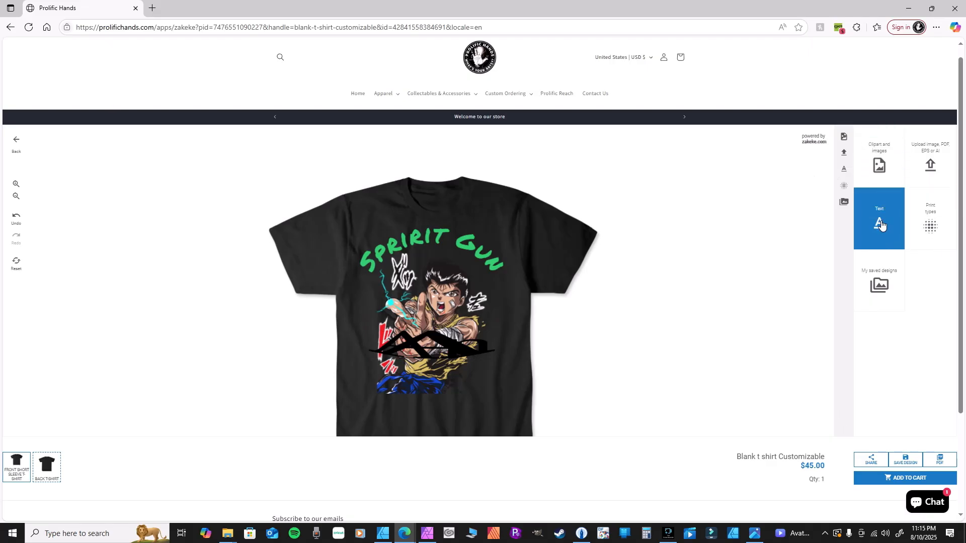
click(411, 349)
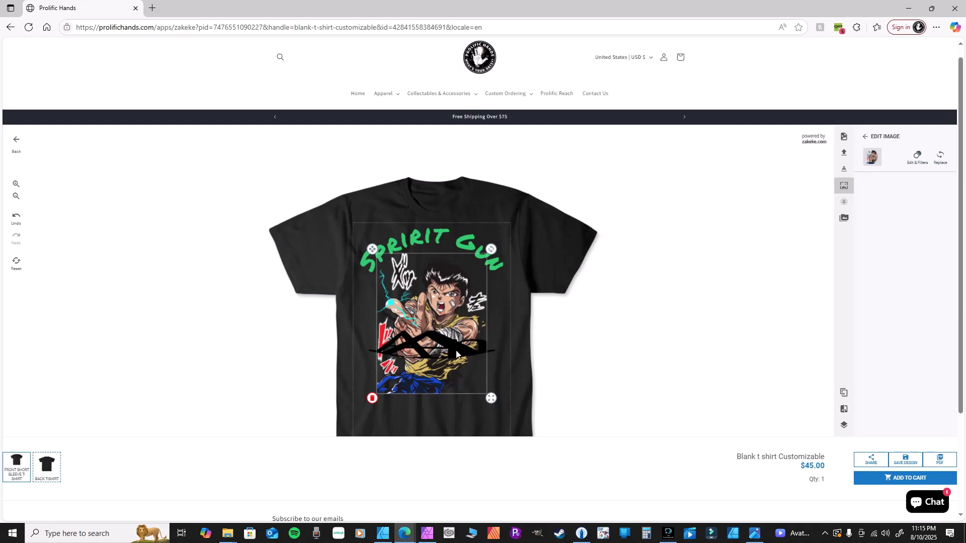
click(484, 352)
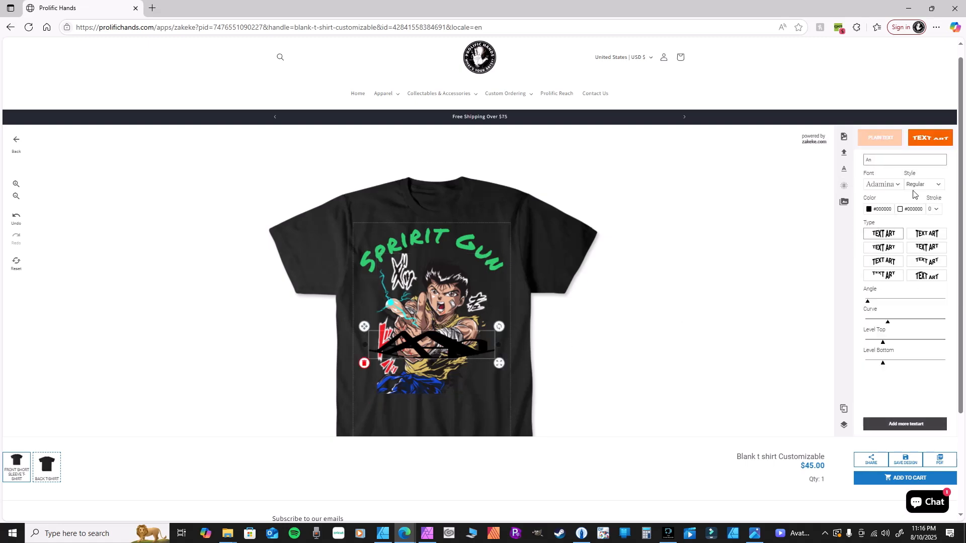
text(tho)
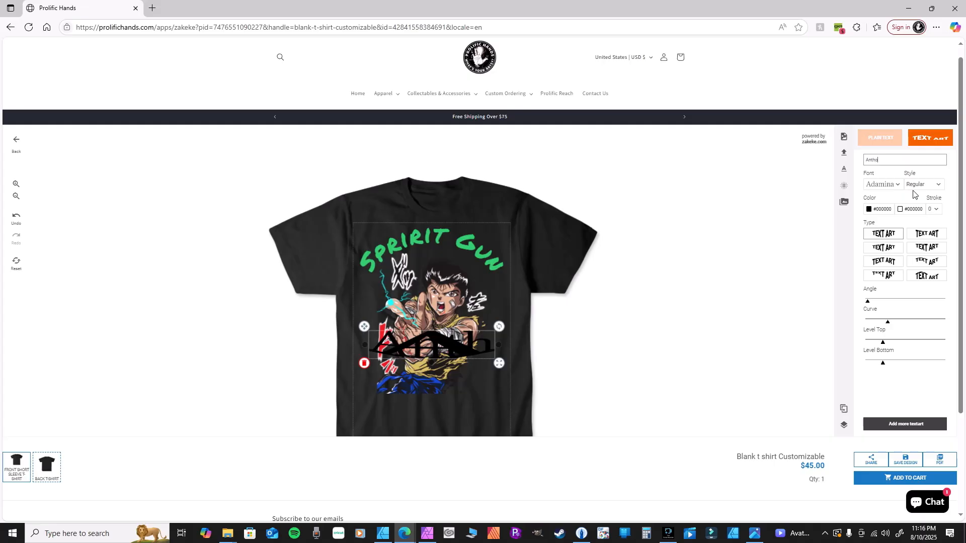
text(ny)
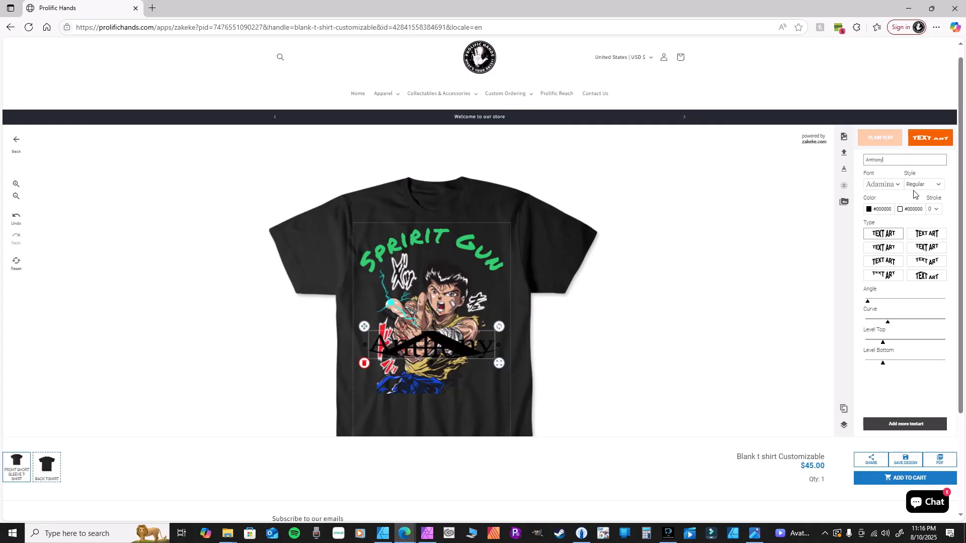
- Color the text art name yellow, #FFFC54
click(878, 211)
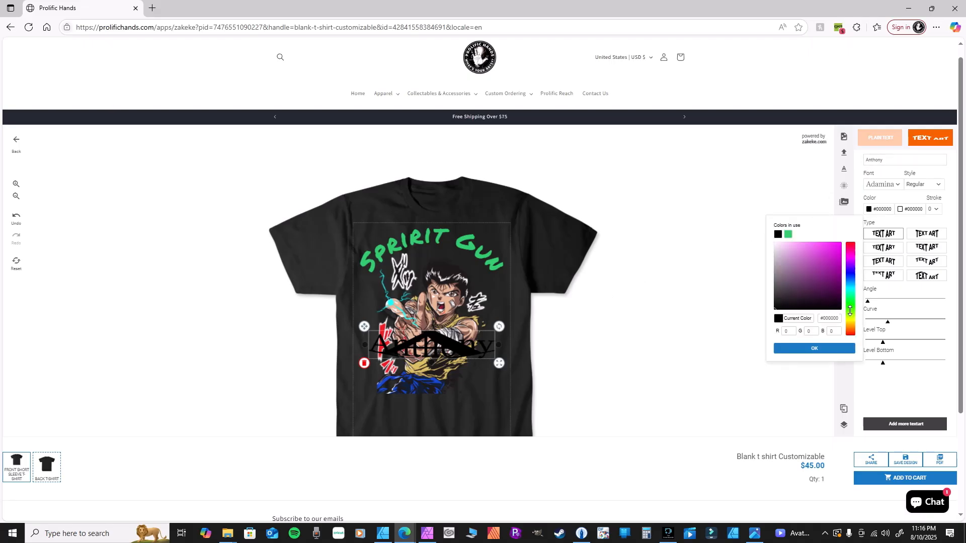
click(852, 321)
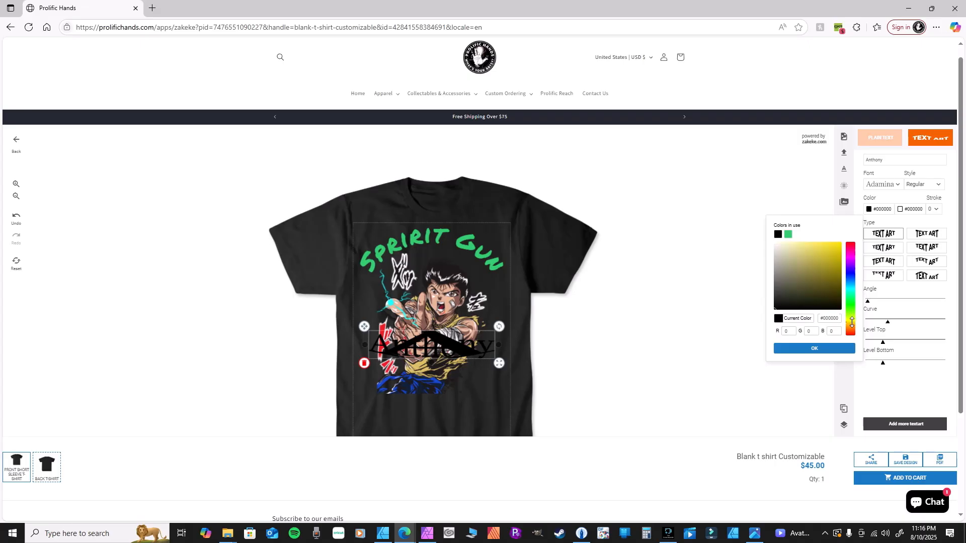
click(852, 320)
drag(818, 292, 818, 237)
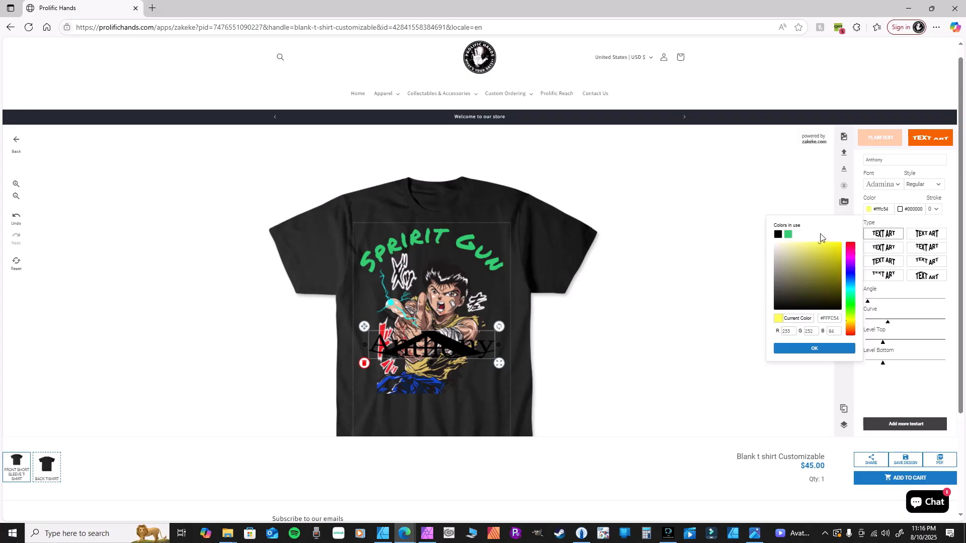
click(817, 350)
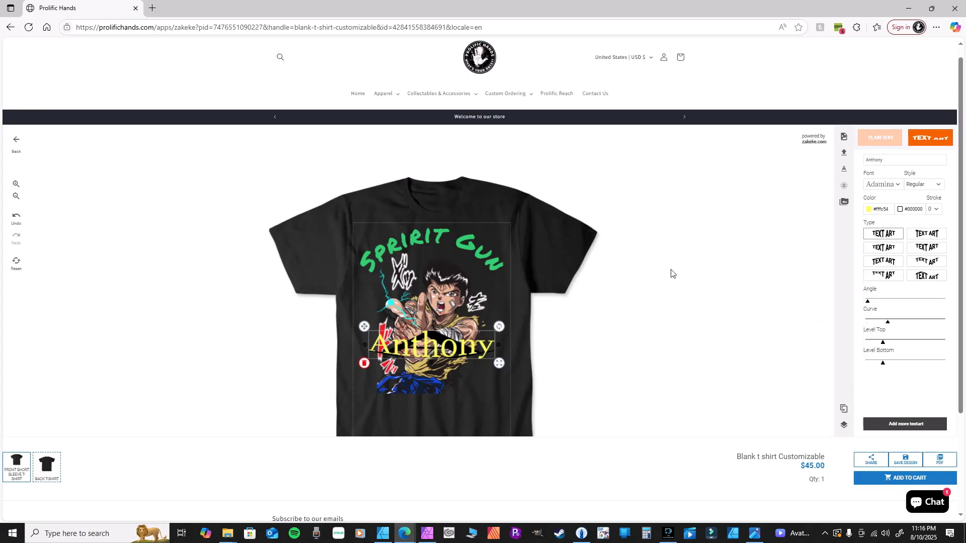
- Move the yellow name beneath the character image and stretch it taller
drag(425, 351, 416, 416)
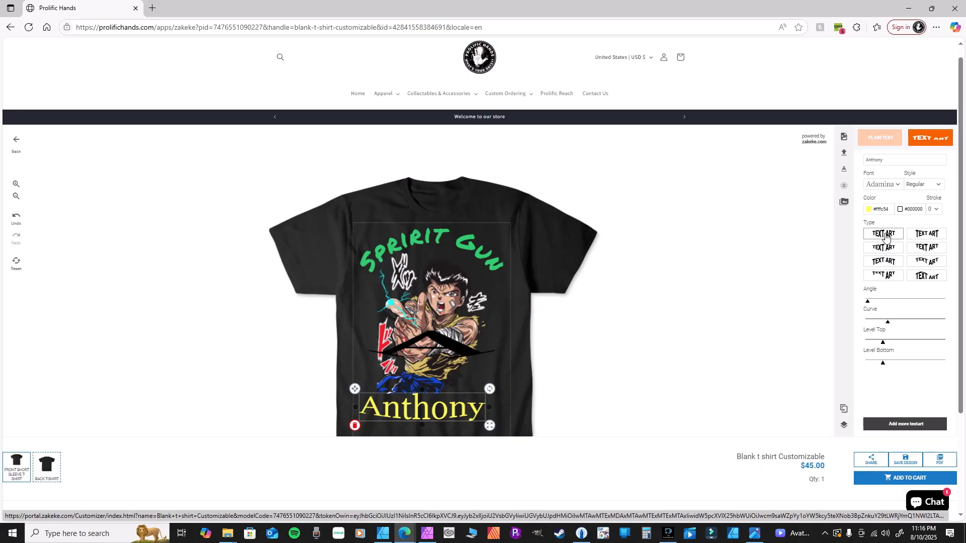
click(921, 237)
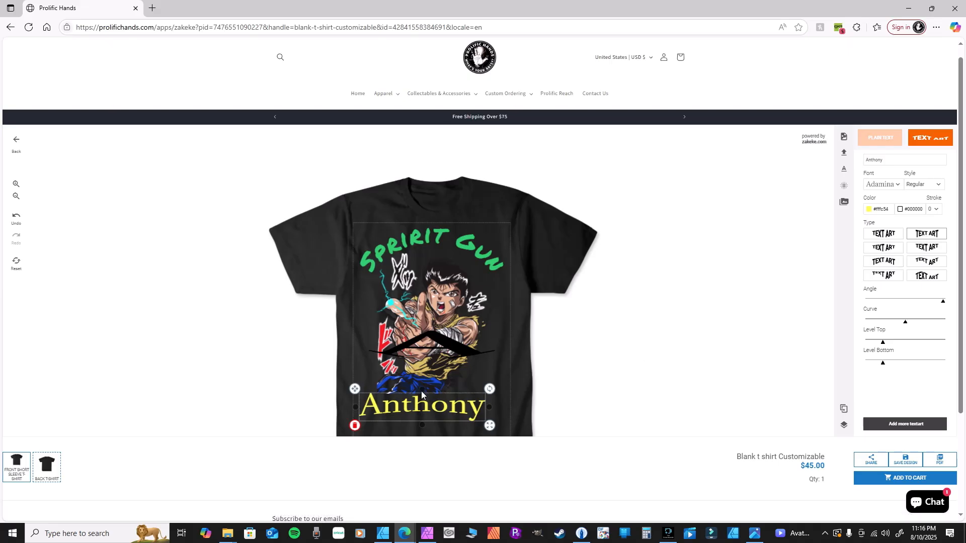
drag(421, 390, 421, 385)
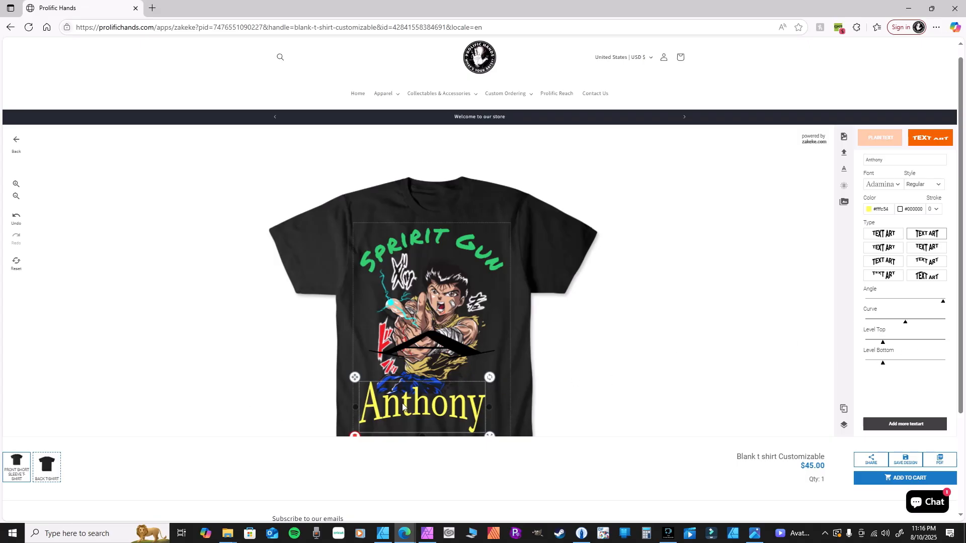
- Try out the various text art warp types on the yellow name
click(880, 249)
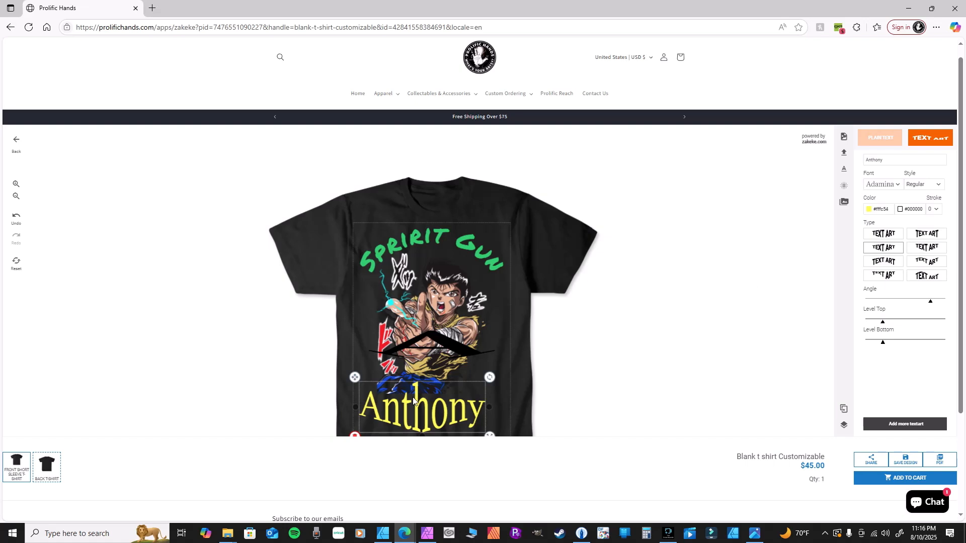
click(930, 251)
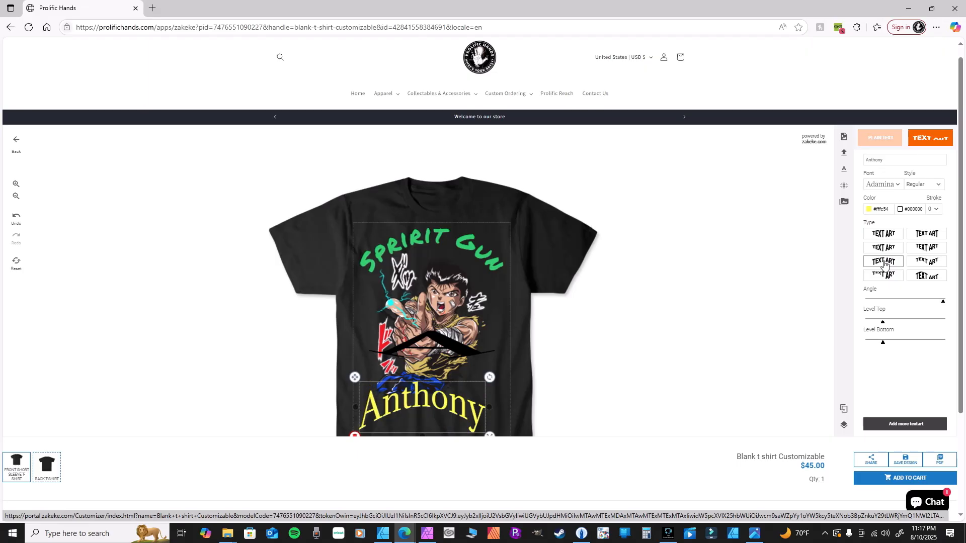
click(919, 262)
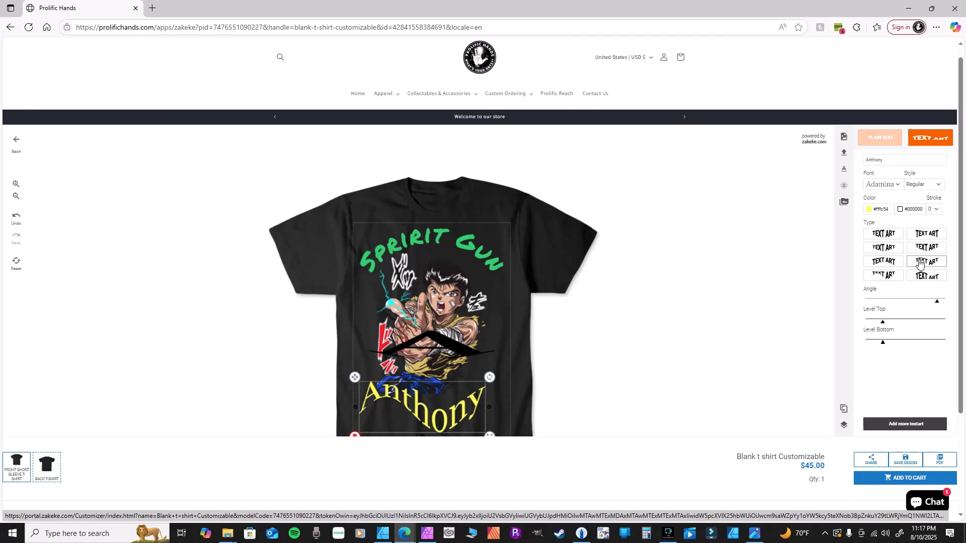
click(879, 275)
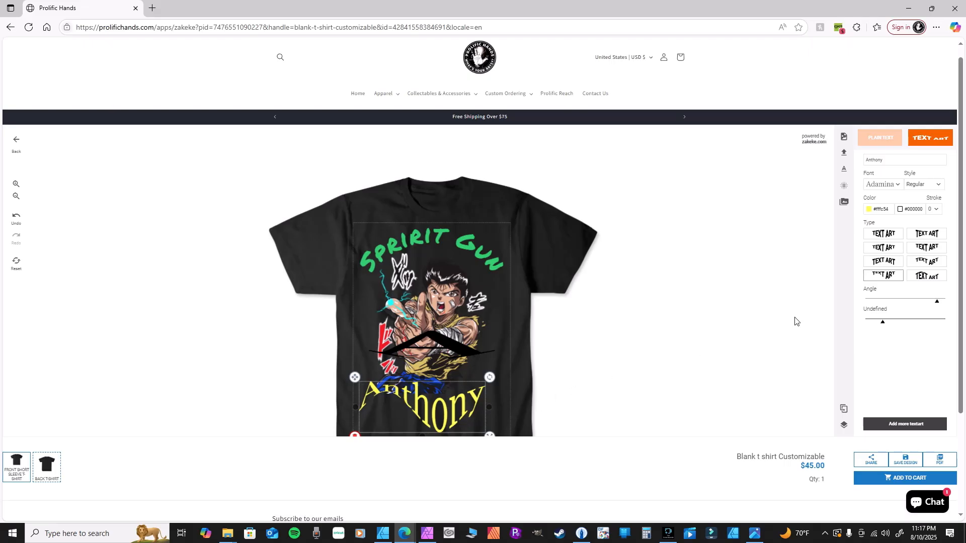
click(921, 277)
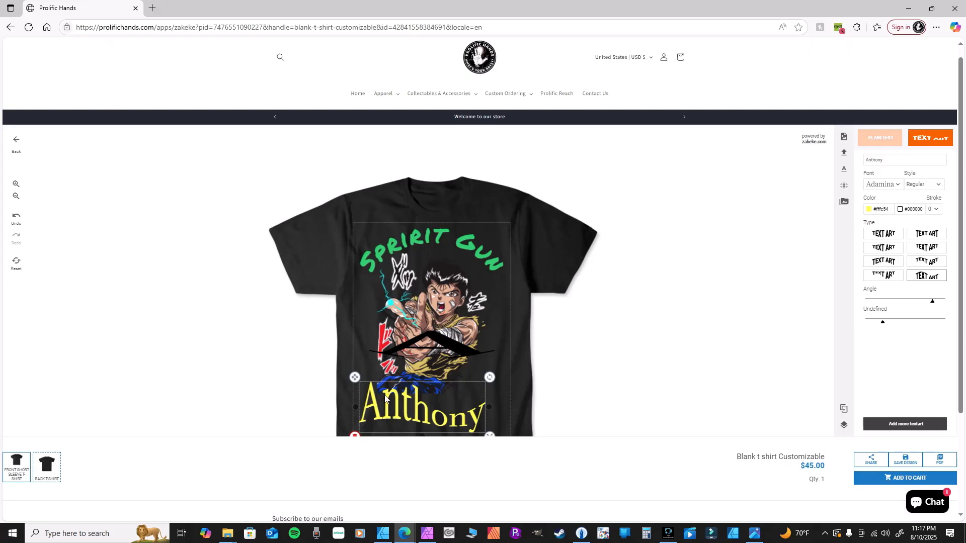
click(908, 238)
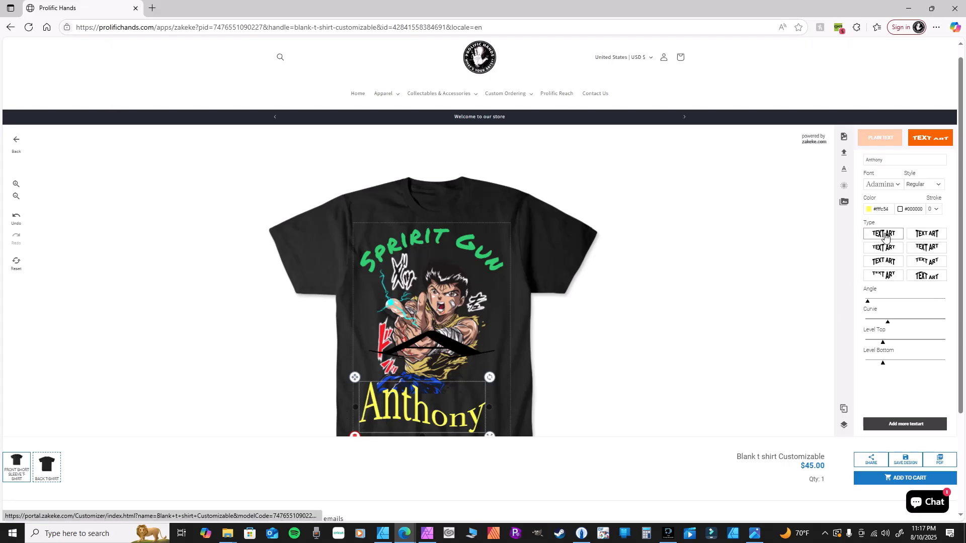
click(925, 237)
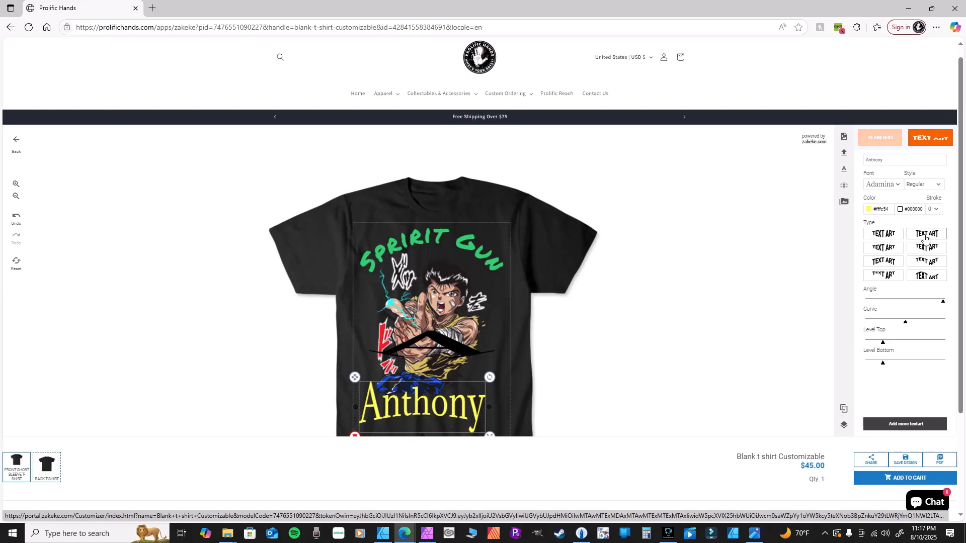
- Give the name the text art type with a flat top and downward-bulging bottom, and scale it down slightly
click(890, 248)
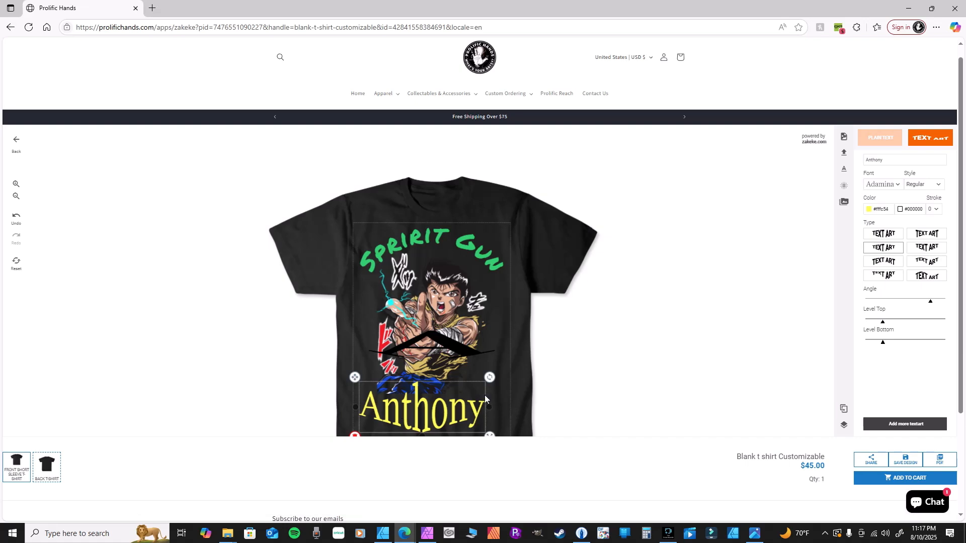
drag(490, 436, 432, 409)
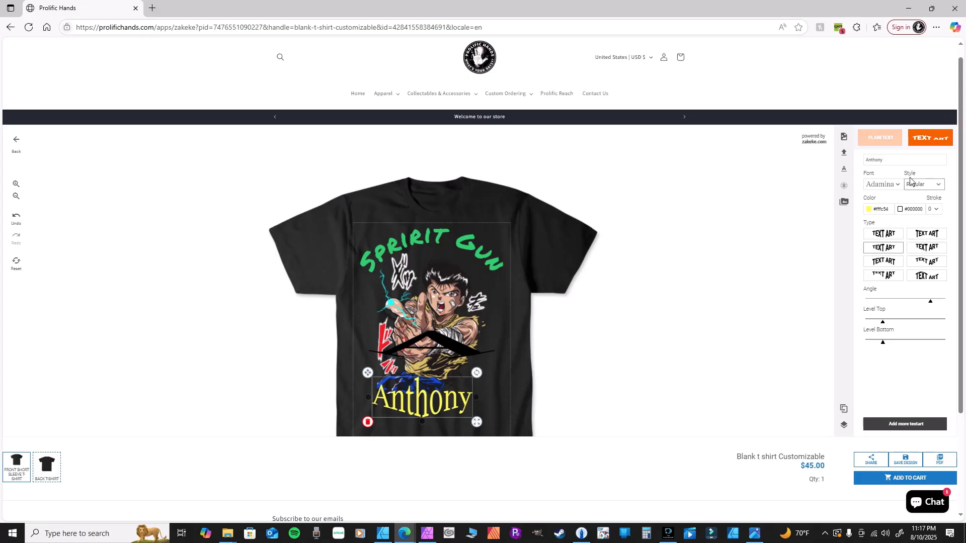
- Set the text art name's font to Gloria Hallelujah
click(890, 186)
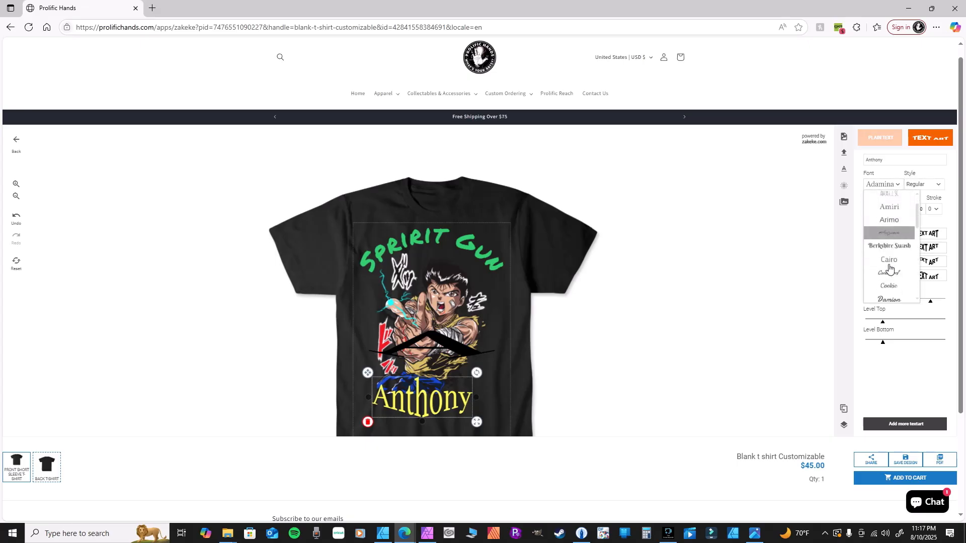
scroll(889, 251, down, 2)
scroll(888, 274, down, 2)
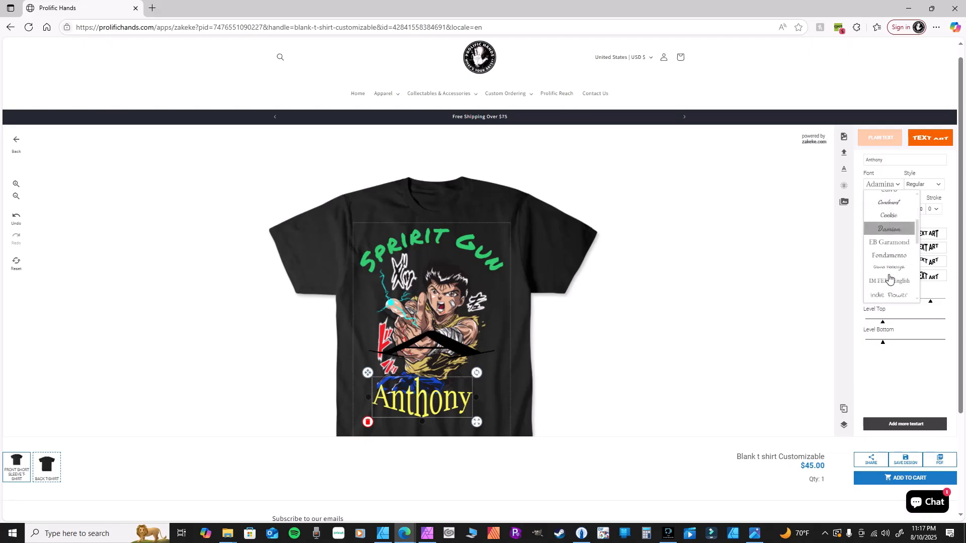
click(886, 268)
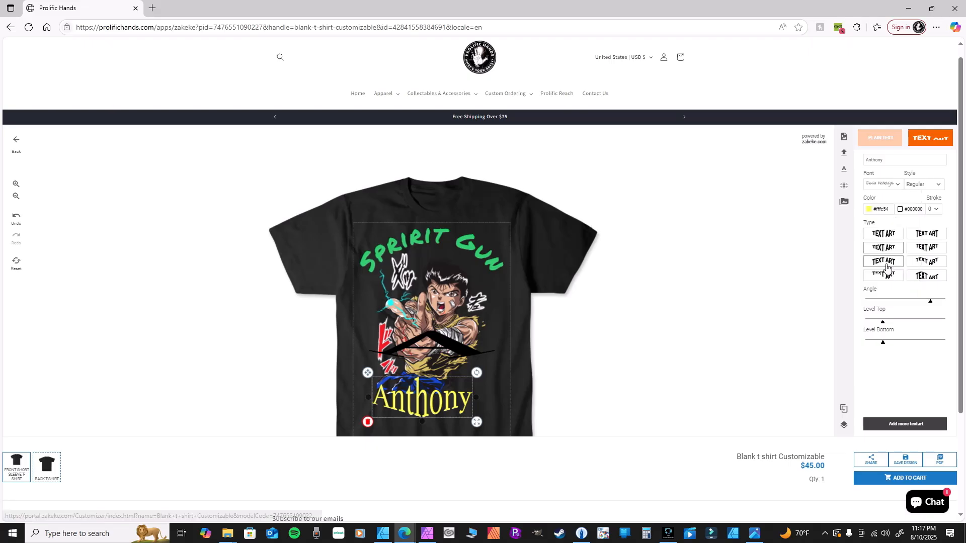
- Change the text art name's font to Rock Salt
click(882, 184)
scroll(886, 271, down, 4)
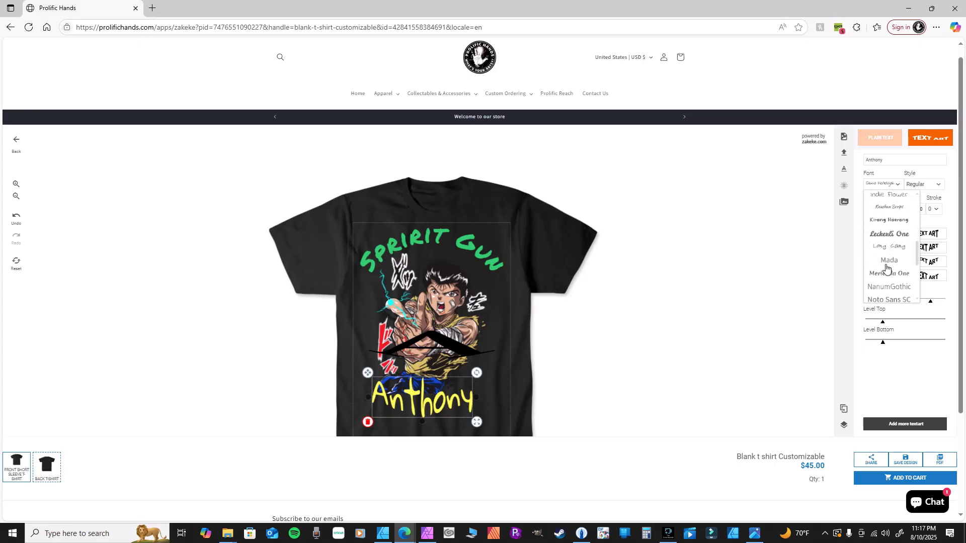
scroll(887, 298, down, 2)
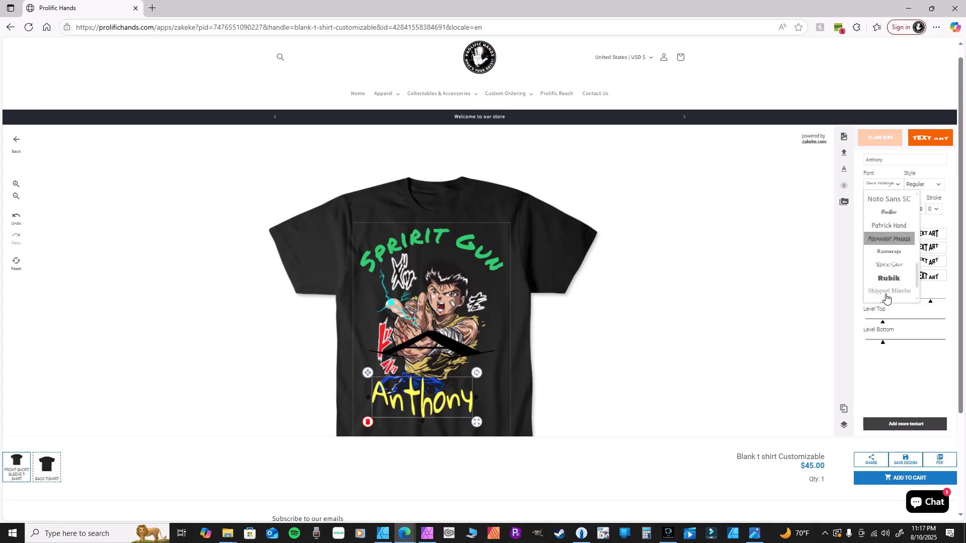
scroll(887, 299, down, 2)
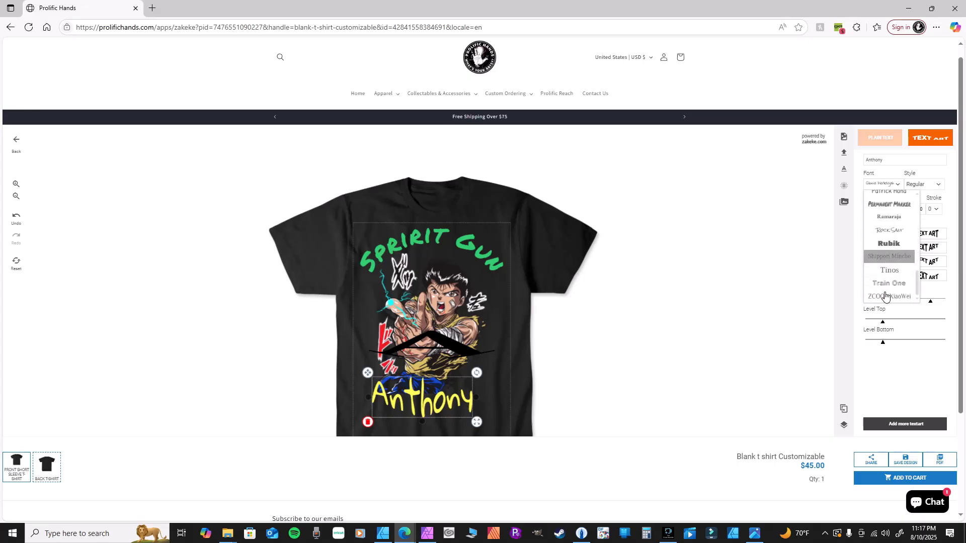
scroll(889, 301, down, 3)
scroll(889, 301, up, 5)
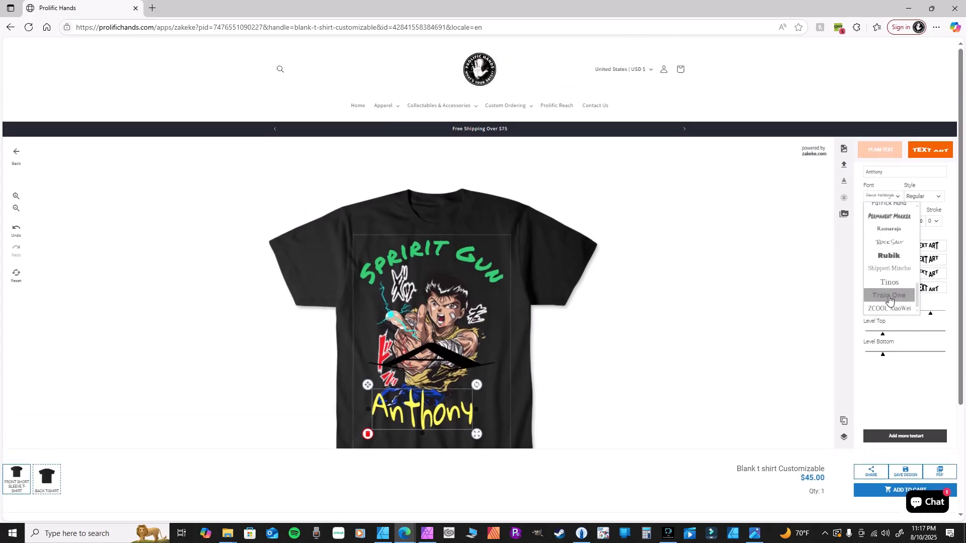
scroll(888, 287, down, 3)
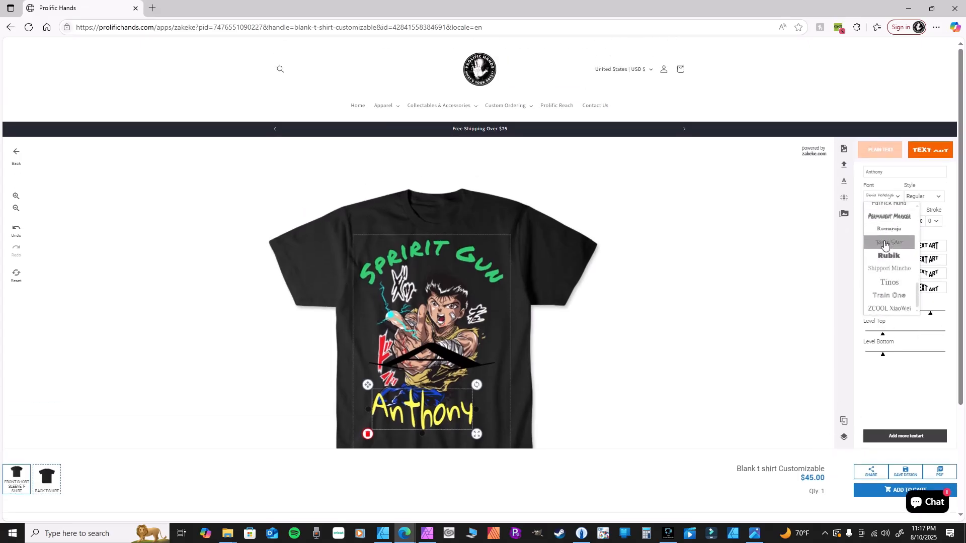
click(884, 244)
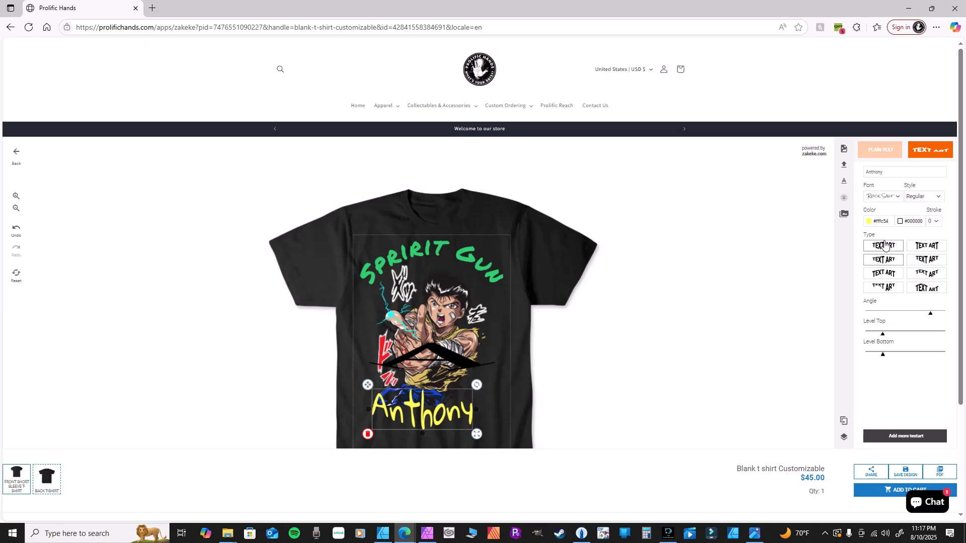
- Change the text art name's font to Berkshire Swash
click(882, 196)
scroll(886, 259, up, 2)
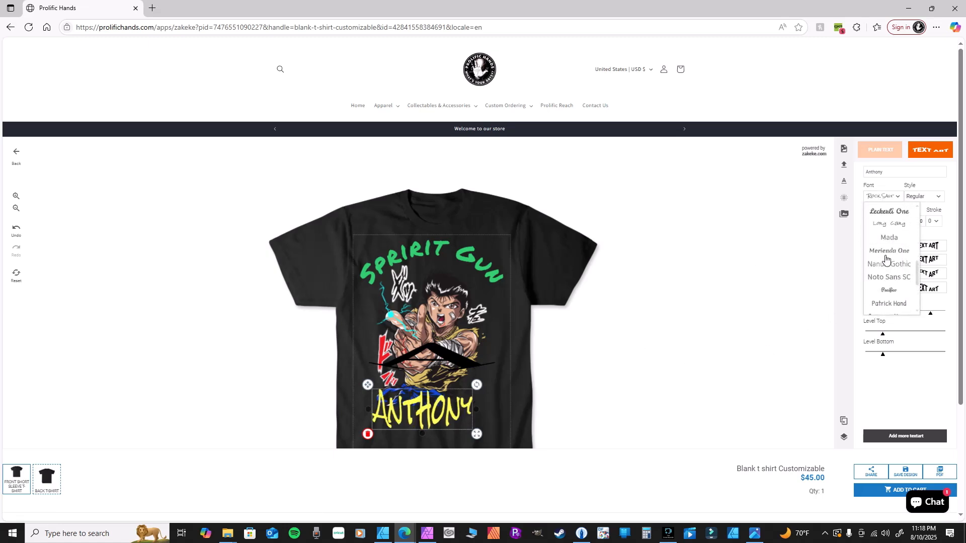
scroll(885, 267, up, 3)
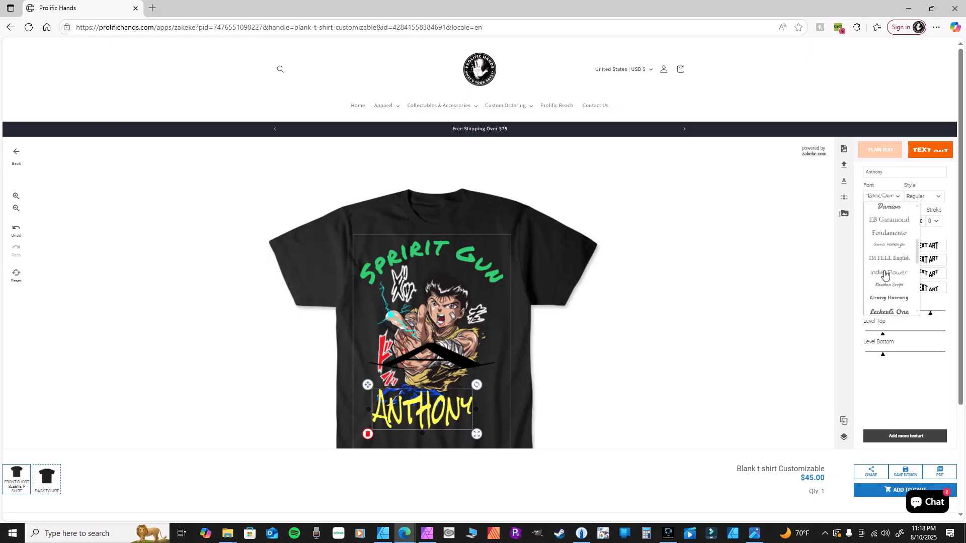
scroll(884, 272, up, 3)
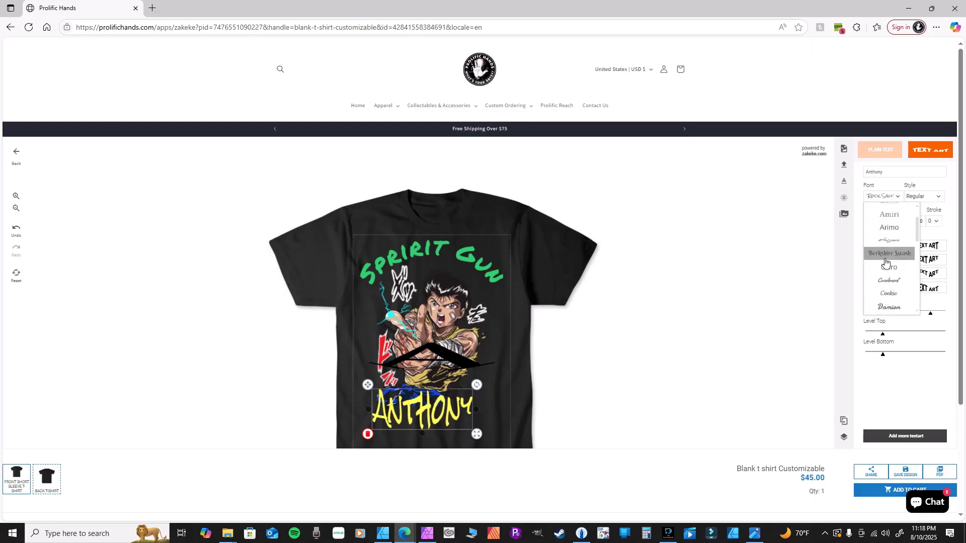
click(886, 254)
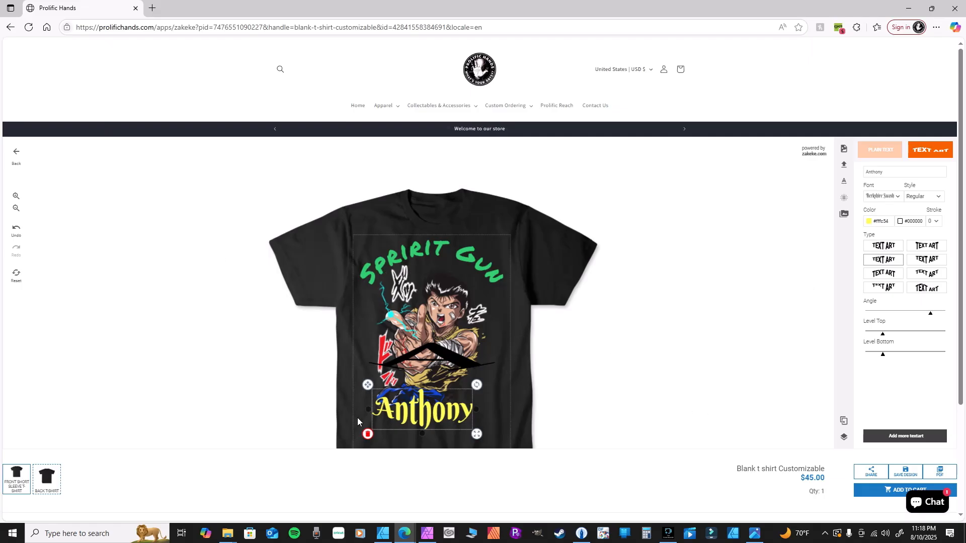
click(424, 358)
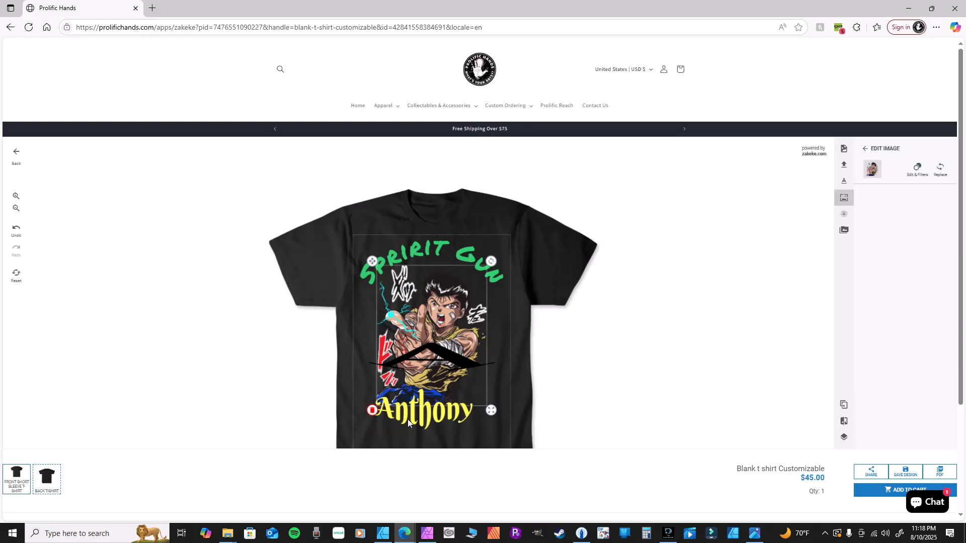
click(373, 411)
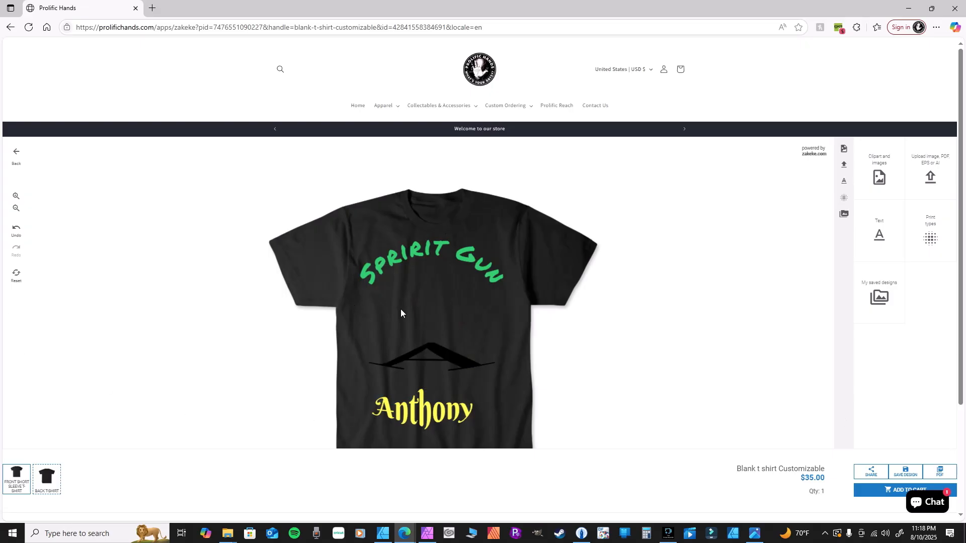
click(15, 231)
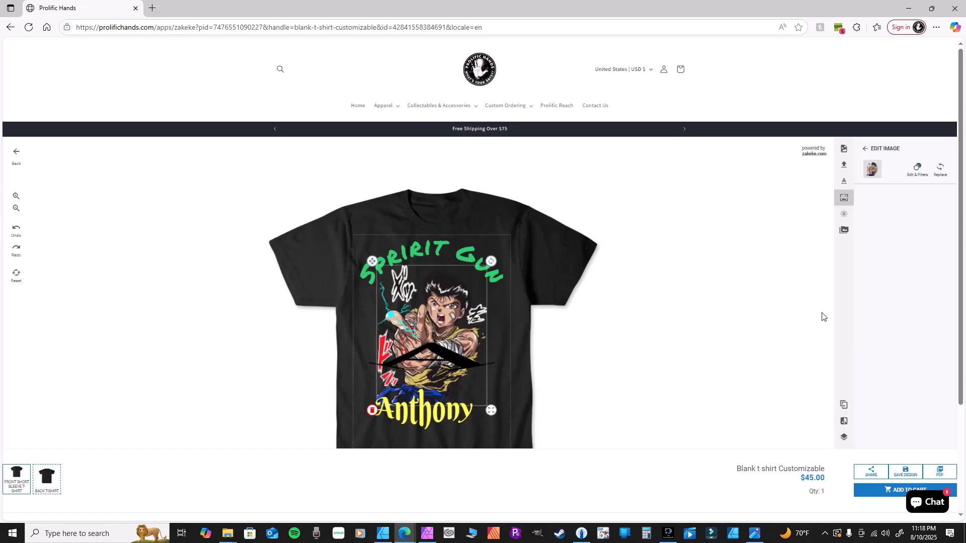
- Send the character image backward and move it down and to the left, partly clear of the stray black text art
click(844, 437)
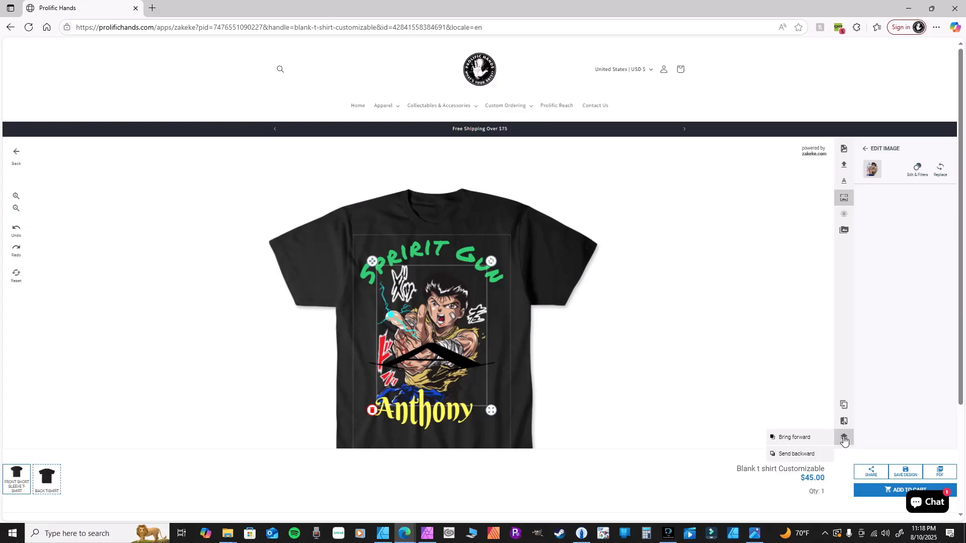
click(798, 453)
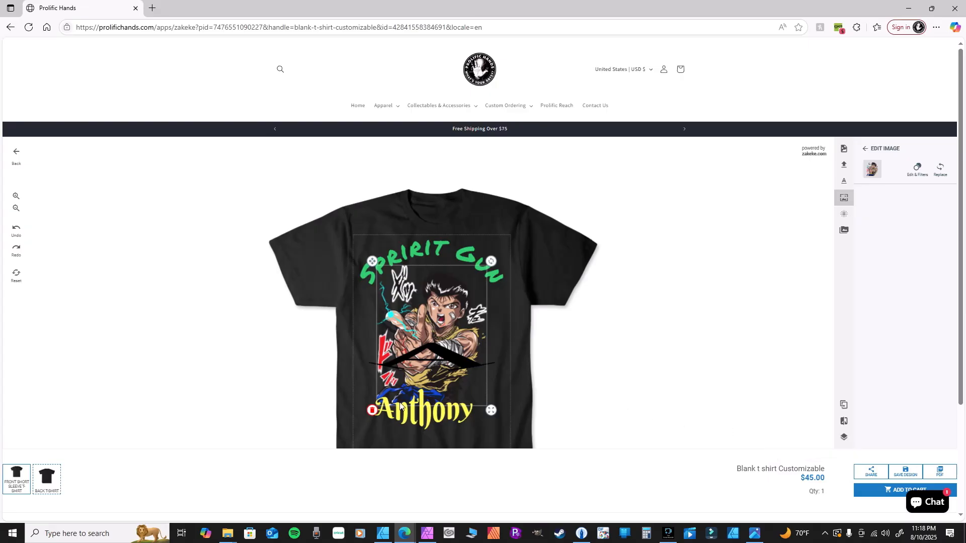
drag(414, 358, 387, 373)
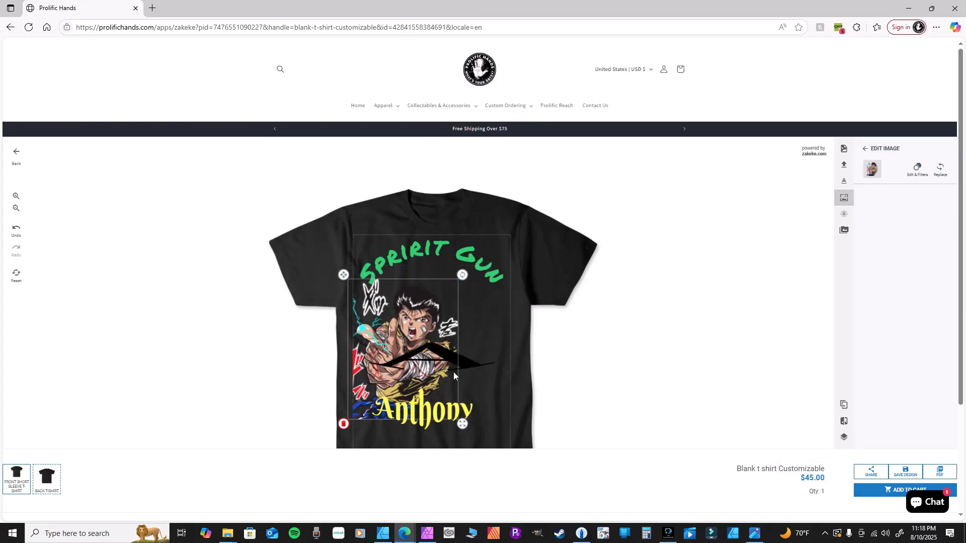
- Delete the two overlapping black text art pieces lying across the character image
click(469, 363)
drag(472, 365, 488, 372)
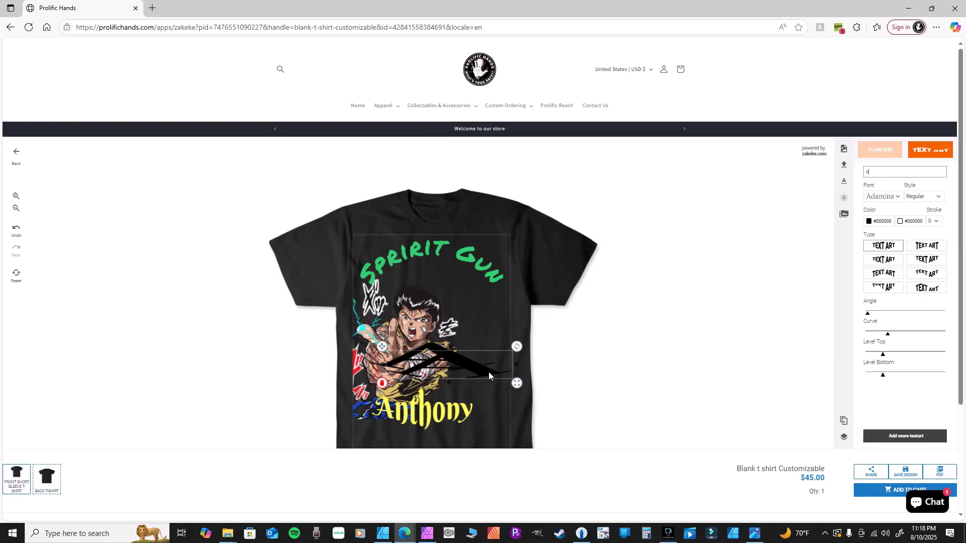
key(BackSpace)
click(478, 364)
key(BackSpace)
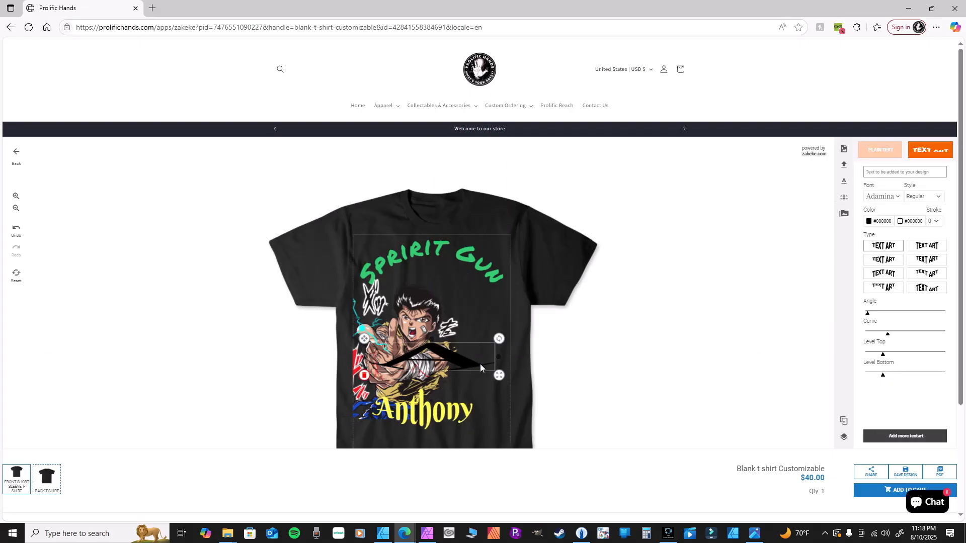
- Move the character image back to the middle under the curved title and nudge the yellow name slightly to the right
drag(409, 335, 442, 310)
click(433, 421)
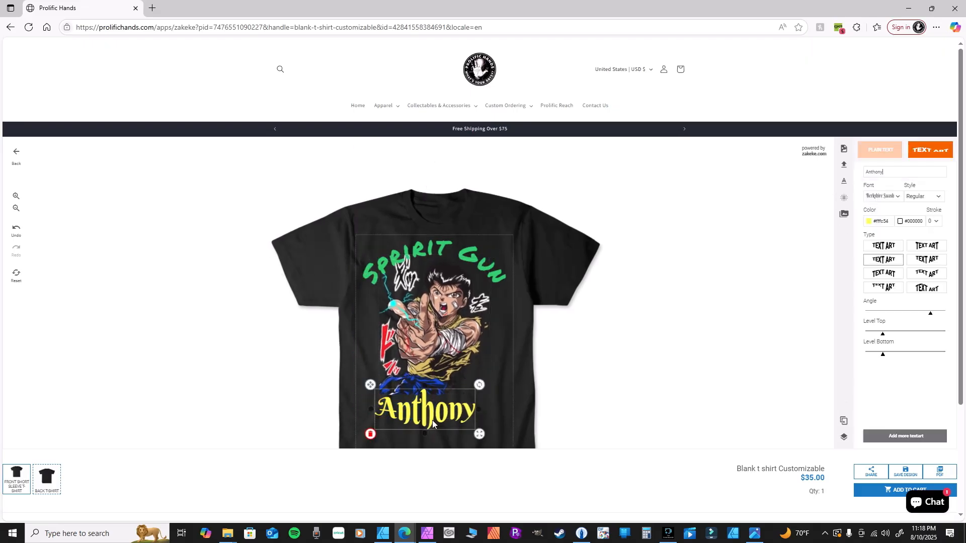
click(434, 424)
scroll(420, 401, down, 3)
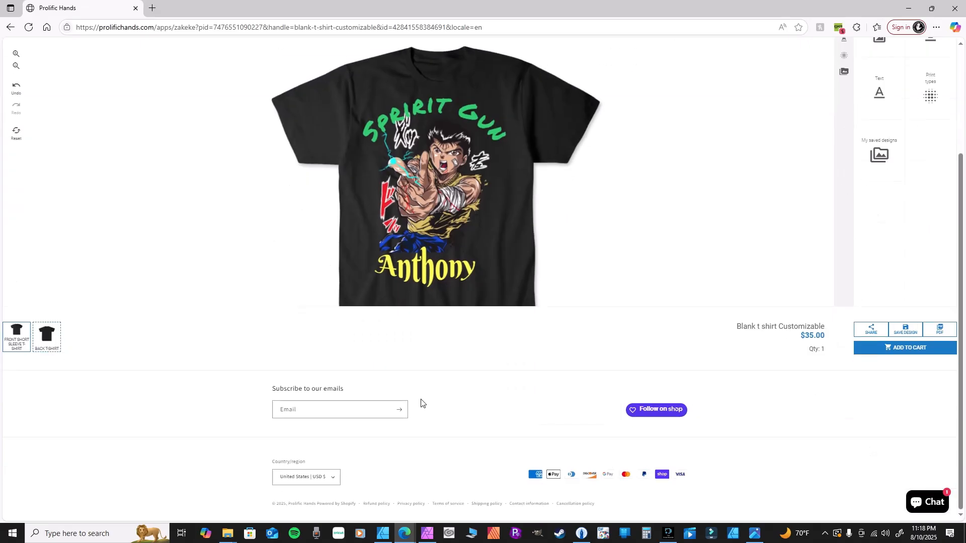
scroll(420, 401, up, 3)
click(16, 209)
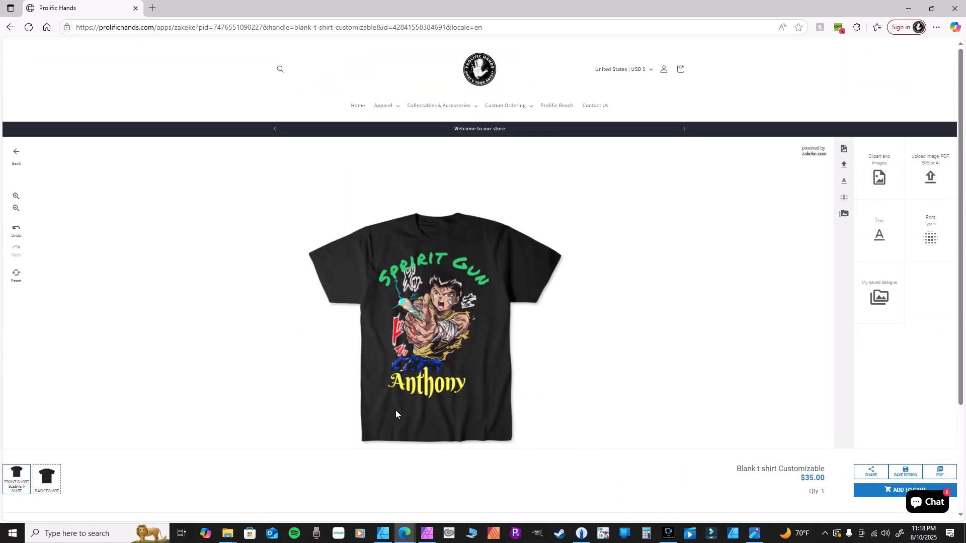
click(418, 386)
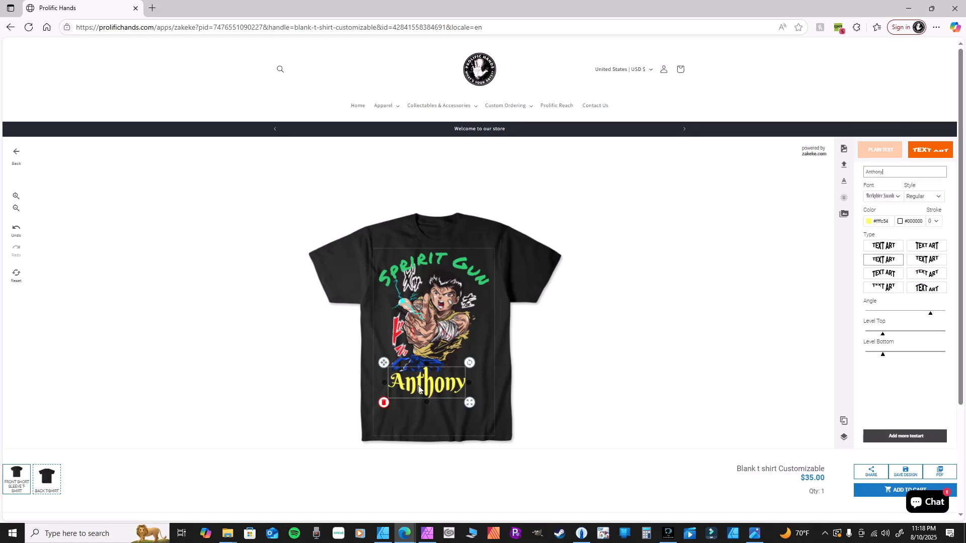
drag(421, 387, 424, 388)
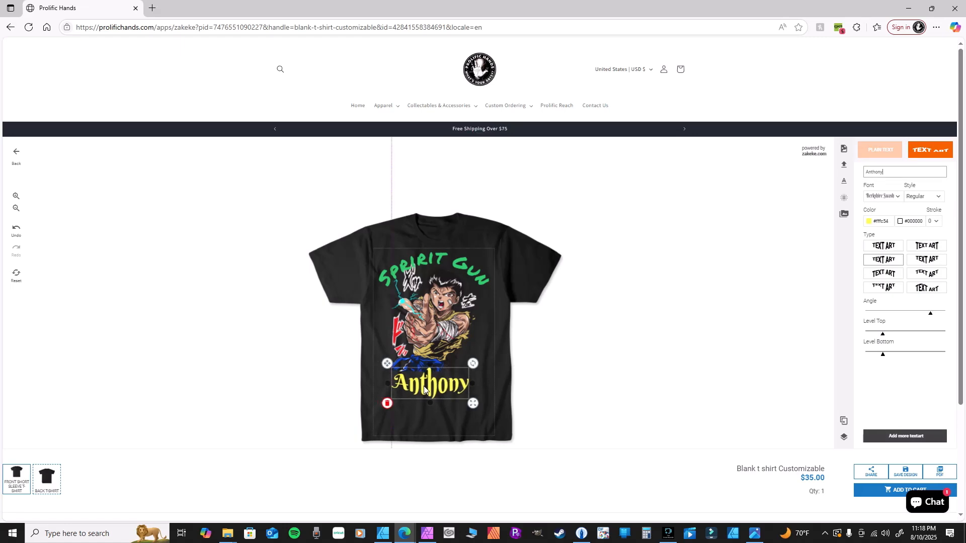
- Enlarge the character image slightly and reposition it above the yellow name, centred on the shirt front
click(426, 315)
drag(426, 315, 437, 336)
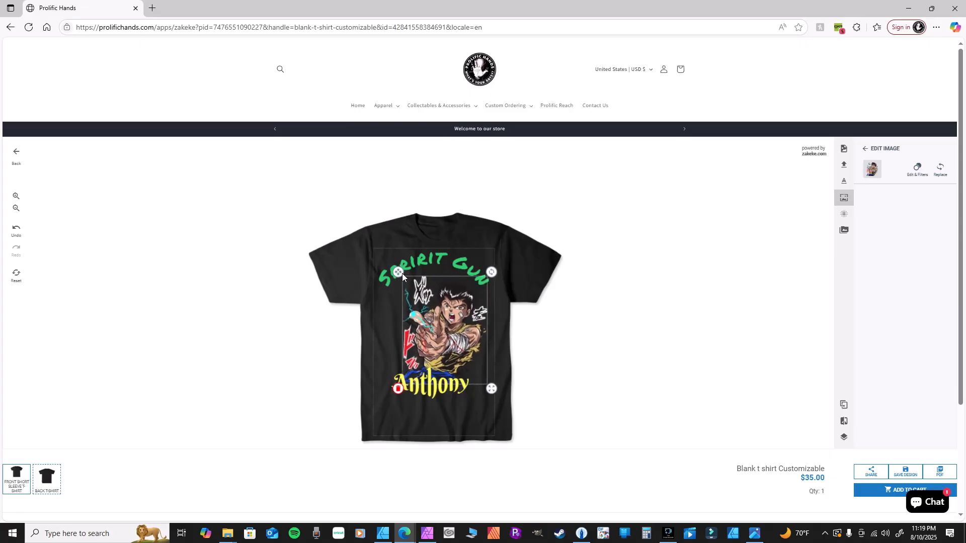
drag(399, 272, 395, 270)
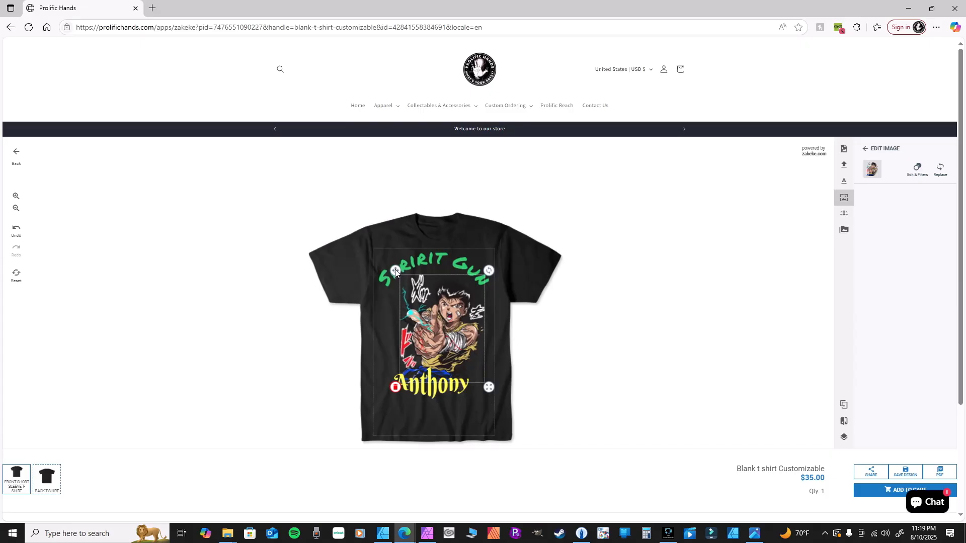
drag(489, 393, 492, 398)
drag(411, 325, 408, 321)
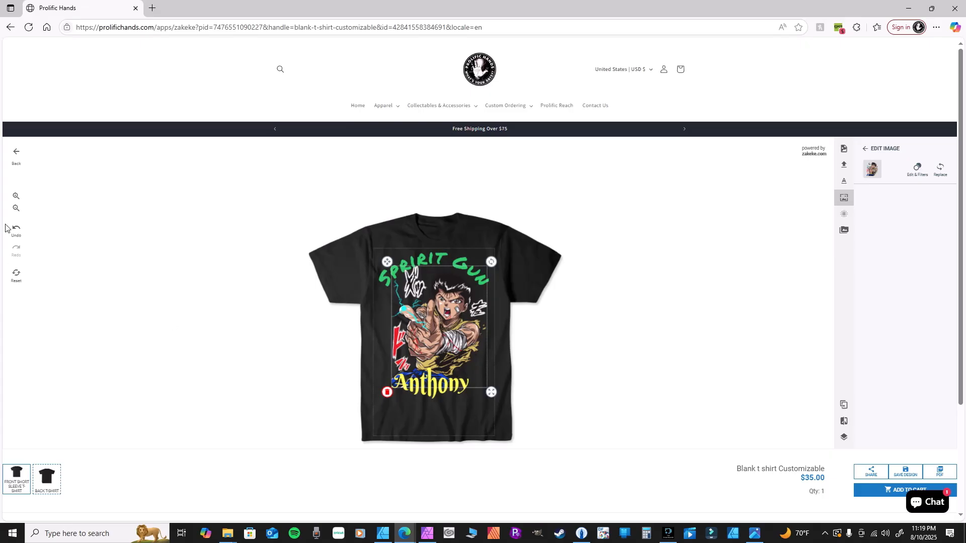
- Fine-tune the character image's size and raise it slightly to fit between the curved title and the yellow name
click(17, 196)
click(16, 195)
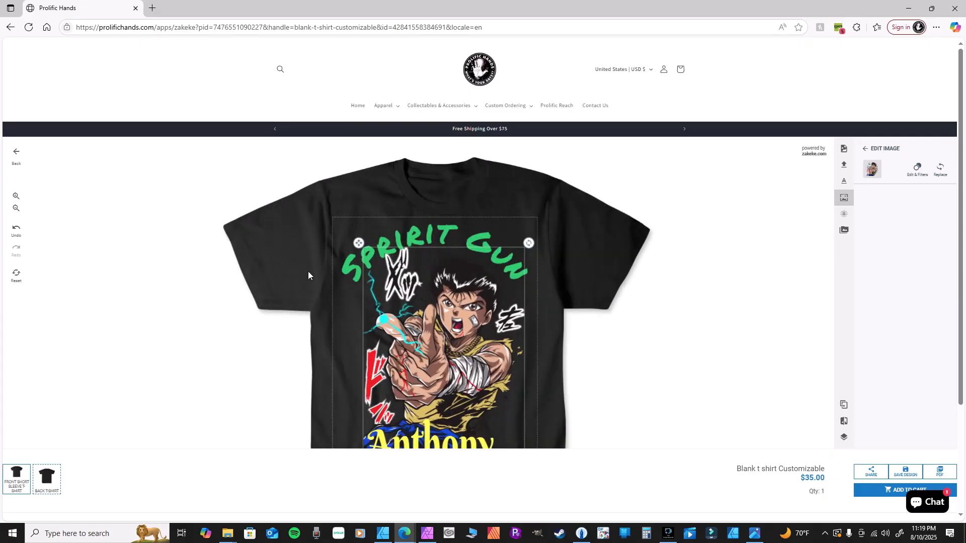
scroll(466, 297, down, 3)
scroll(472, 300, up, 3)
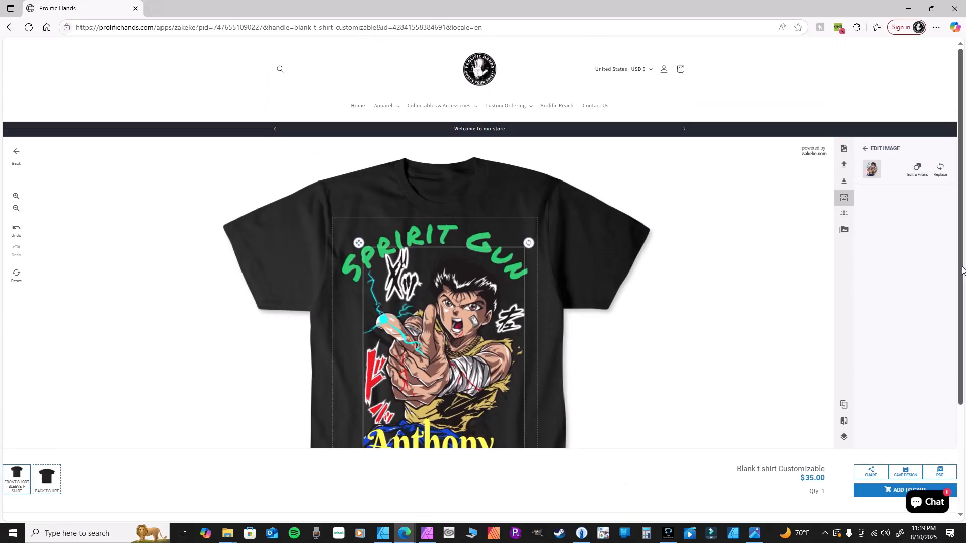
drag(960, 271, 961, 298)
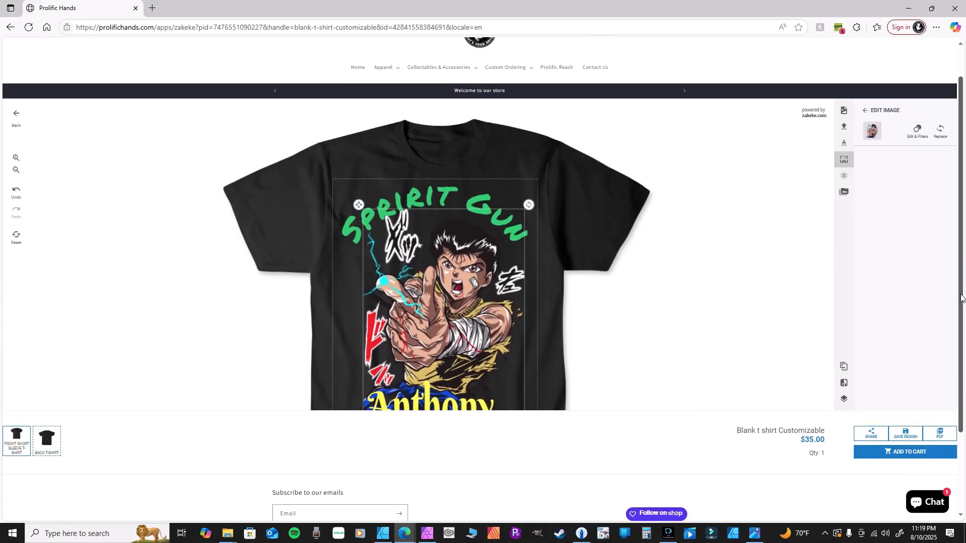
click(16, 171)
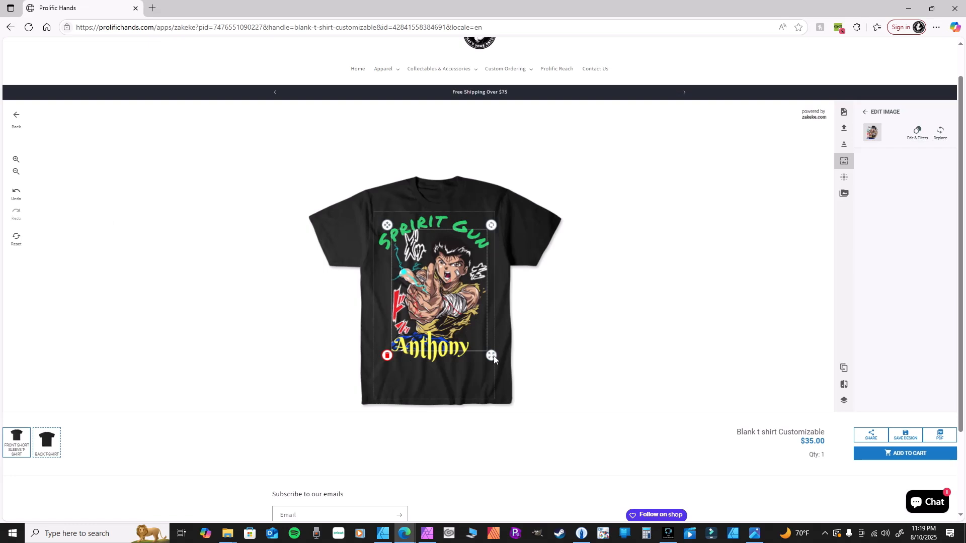
mouse_move(492, 358)
mouse_down()
mouse_move(472, 342)
mouse_move(486, 364)
mouse_up()
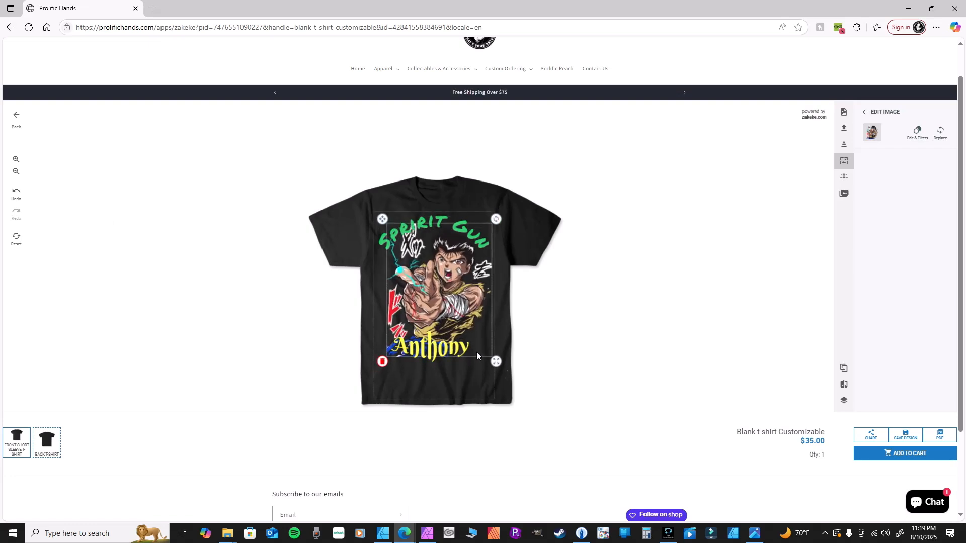
mouse_move(496, 221)
mouse_down()
mouse_move(464, 218)
mouse_move(424, 237)
mouse_move(486, 230)
mouse_up()
drag(381, 219, 374, 218)
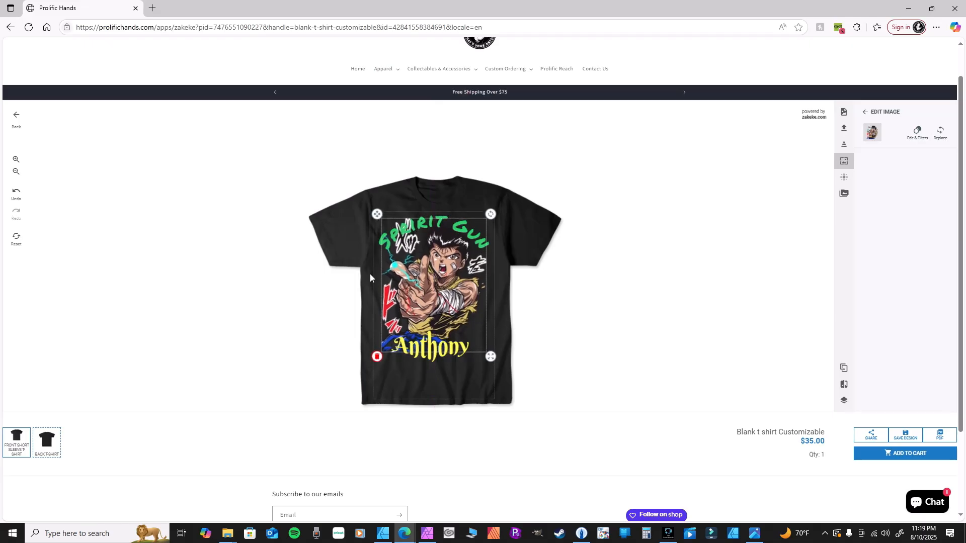
drag(434, 270, 439, 287)
drag(496, 372, 492, 367)
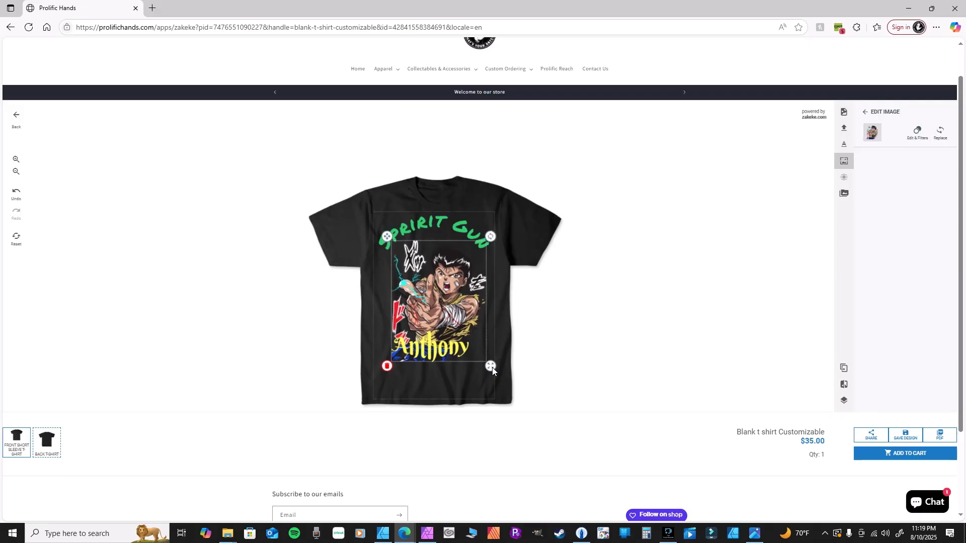
drag(438, 306, 439, 288)
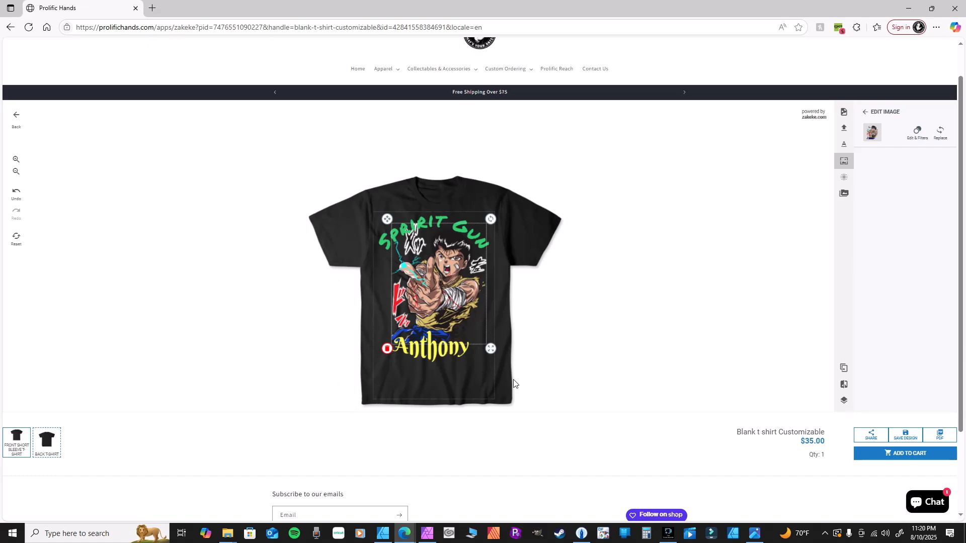
- Switch to the back of the T-shirt and look through the Tokyo Ghoul clipart category
click(50, 446)
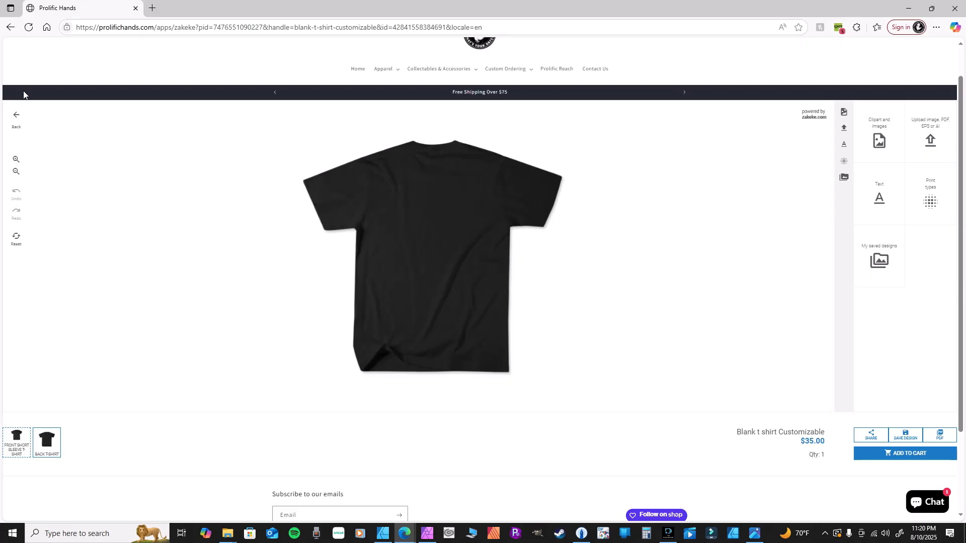
click(878, 138)
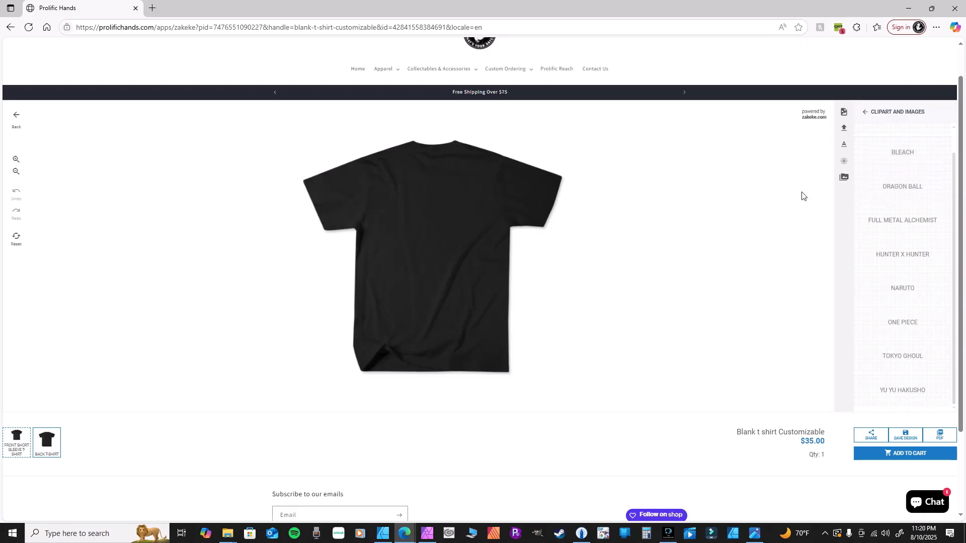
click(887, 363)
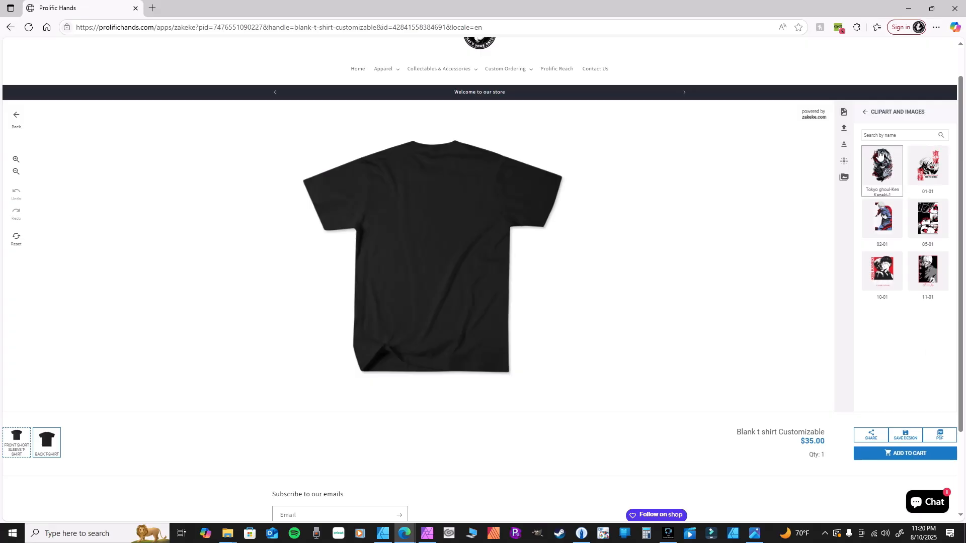
click(865, 114)
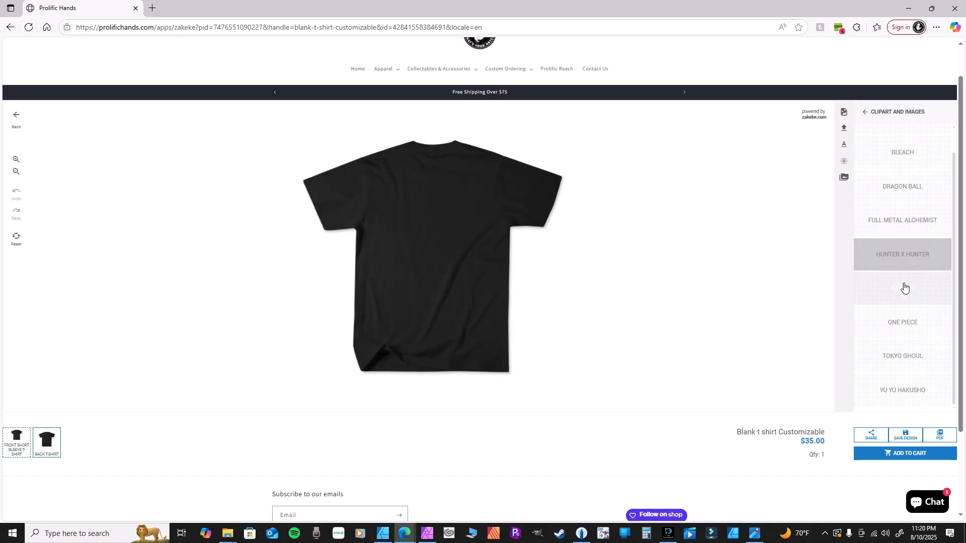
- Try the YU YU HAKUSHO-02 clipart on the shirt's back and remove it
click(904, 397)
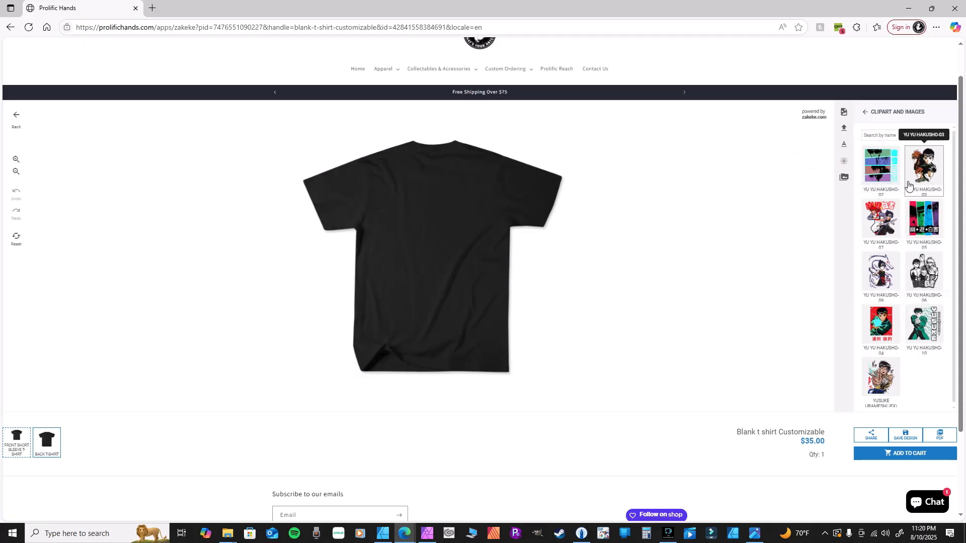
click(881, 172)
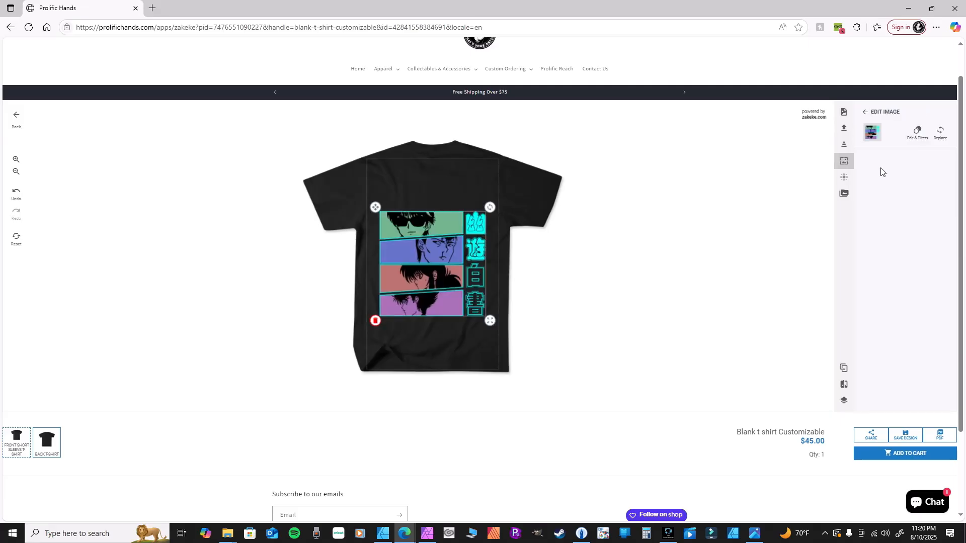
click(375, 321)
- Try the Yu Yu Hakusho clipart with four vertical red, green, blue and purple panels on the shirt's back and remove it
click(879, 141)
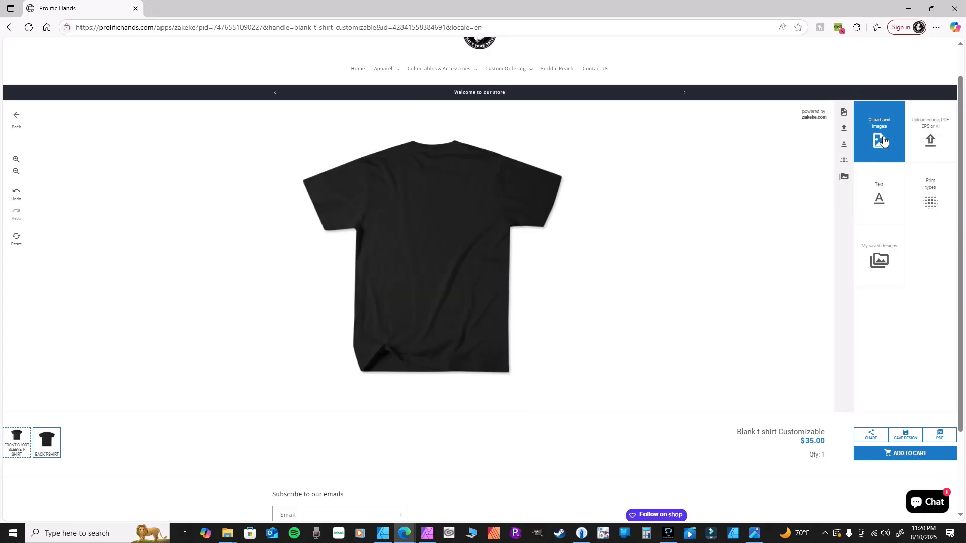
click(901, 389)
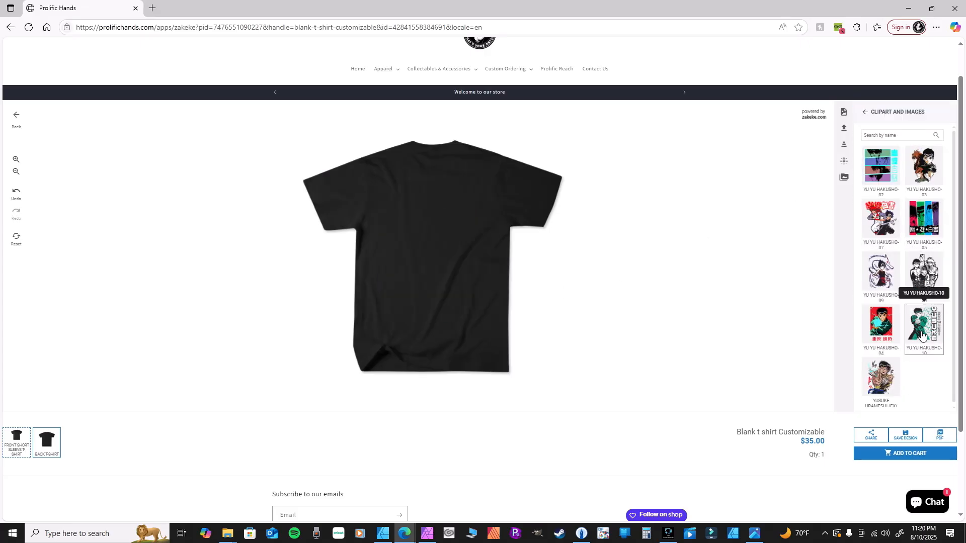
click(922, 220)
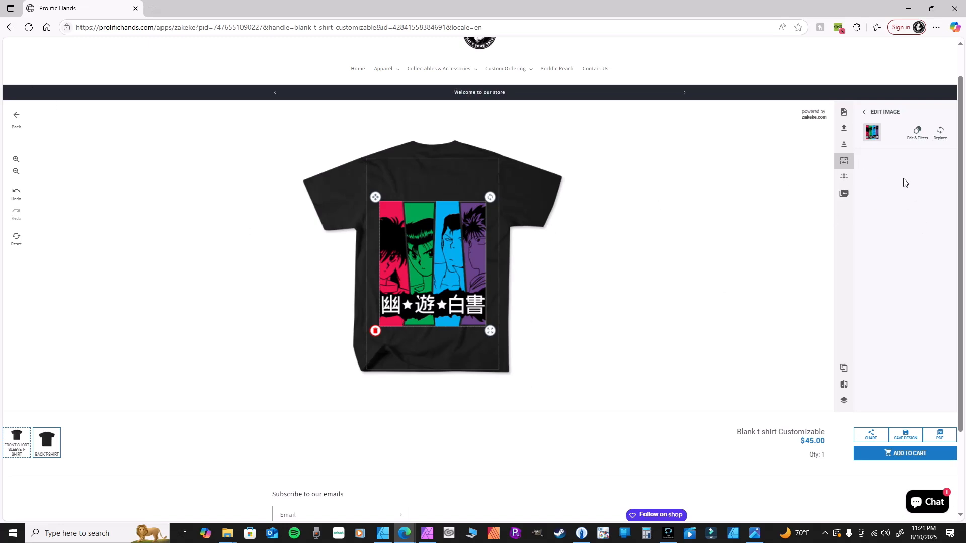
click(375, 331)
- Add the YU YU HAKUSHO-02 clipart from the Yu Yu Hakusho category to the back of the T-shirt
click(885, 132)
scroll(884, 280, down, 2)
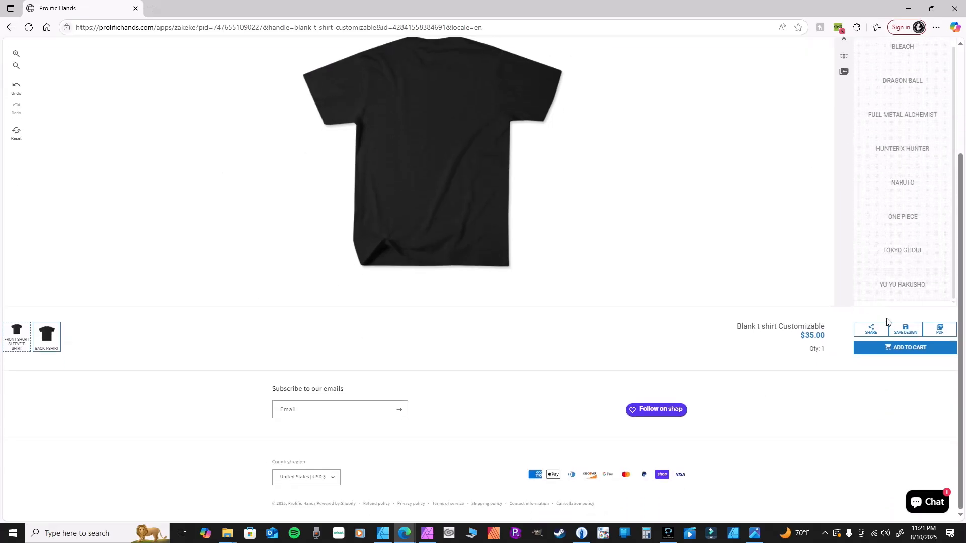
click(896, 280)
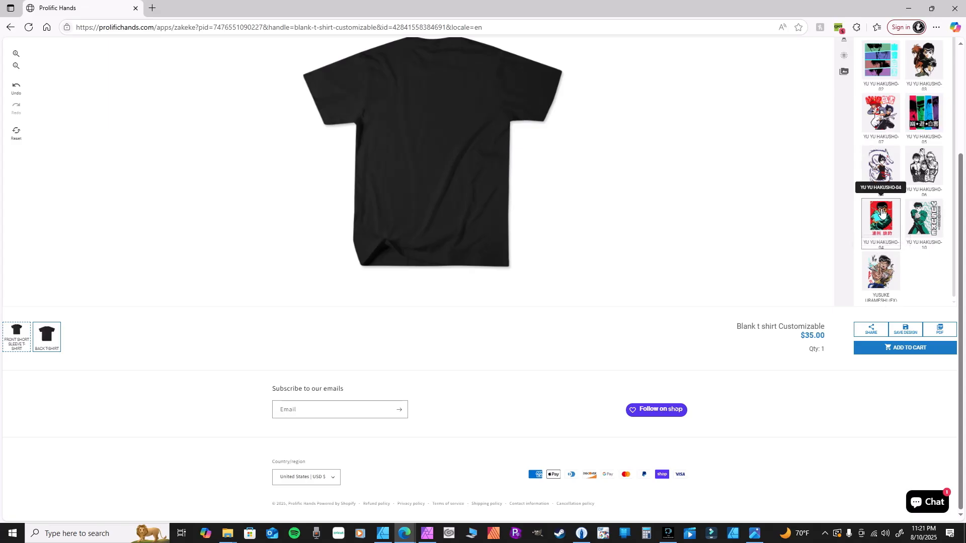
click(876, 271)
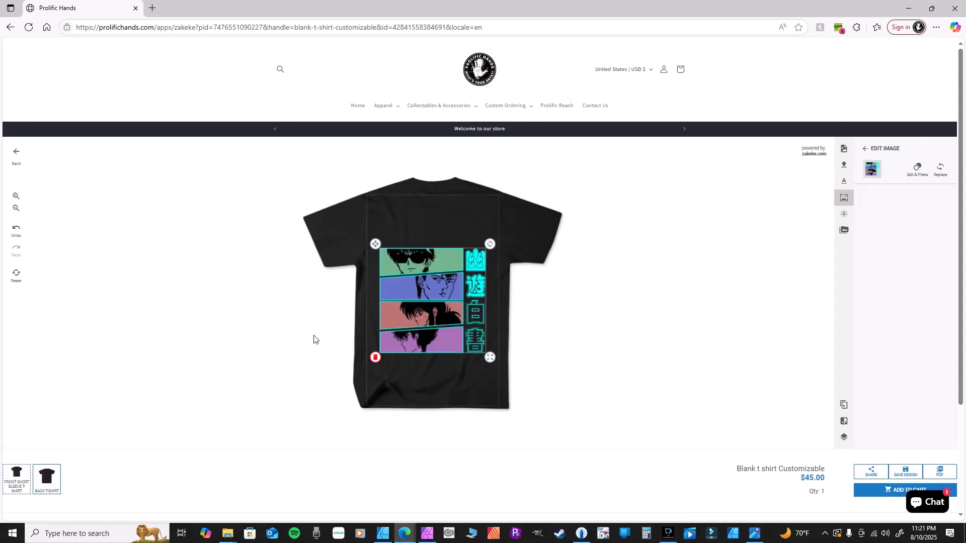
- Shrink the four-panel image slightly and raise it to the upper part of the shirt's back
drag(414, 310, 414, 285)
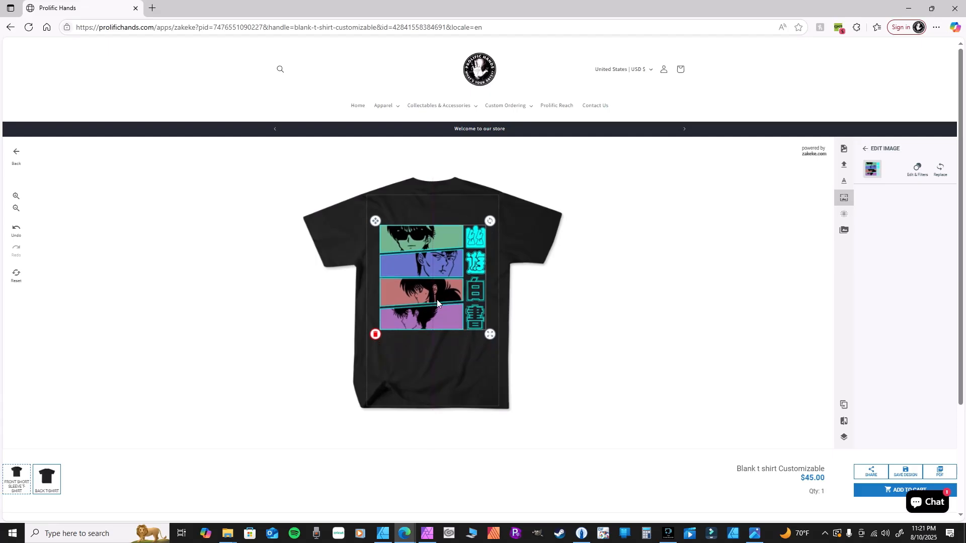
drag(493, 336, 485, 334)
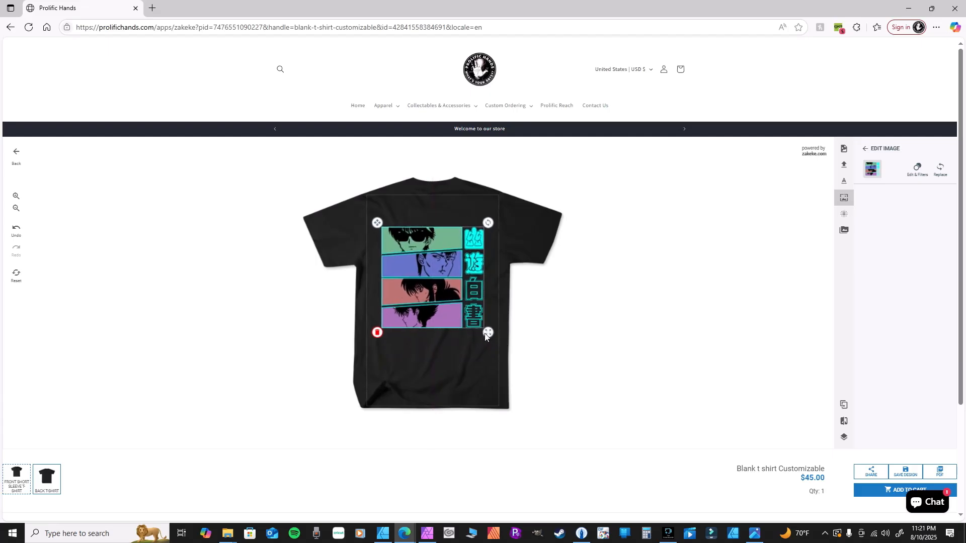
drag(430, 305, 431, 292)
drag(486, 323, 484, 320)
mouse_move(434, 292)
mouse_down()
mouse_move(434, 302)
mouse_move(433, 281)
mouse_move(436, 292)
mouse_up()
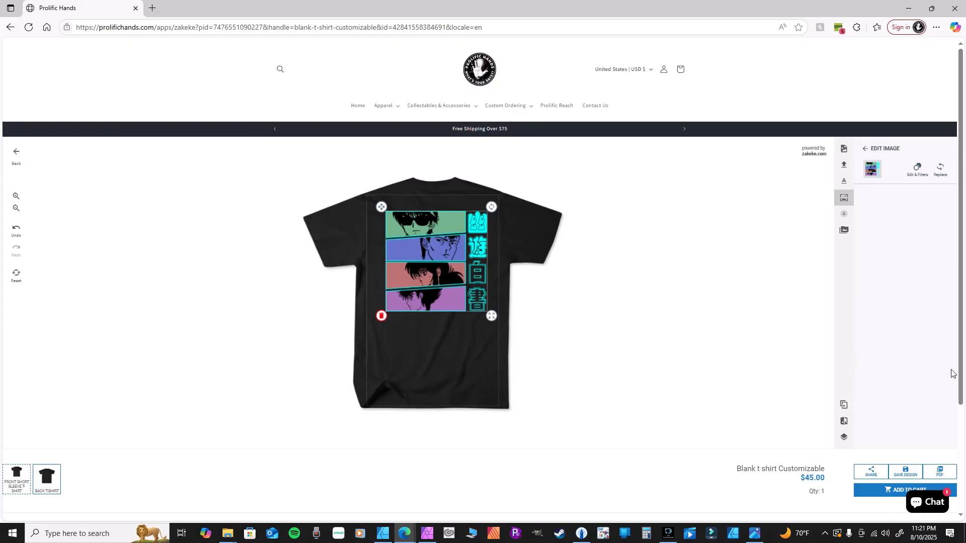
- Switch to the front of the T-shirt and review the curved title, character image and name
drag(960, 370, 939, 391)
click(16, 483)
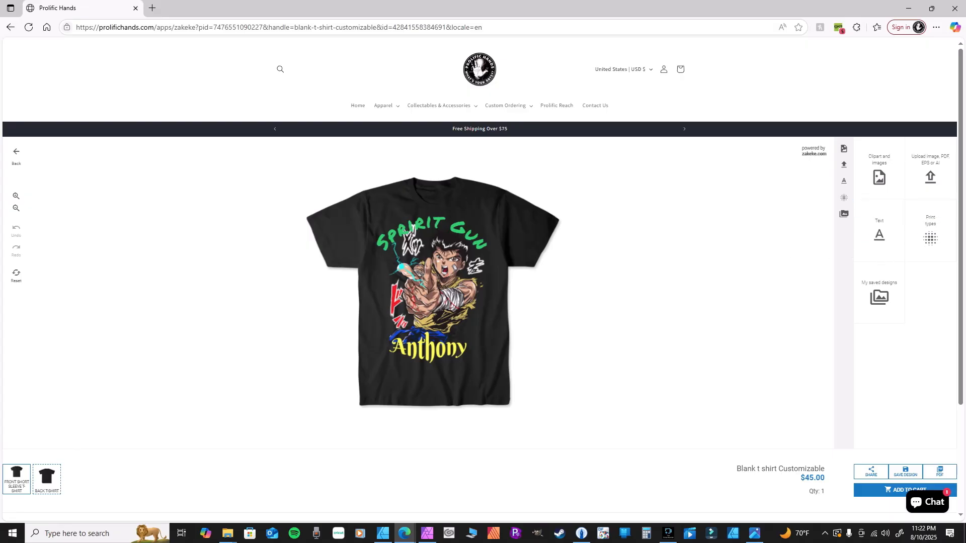
click(844, 181)
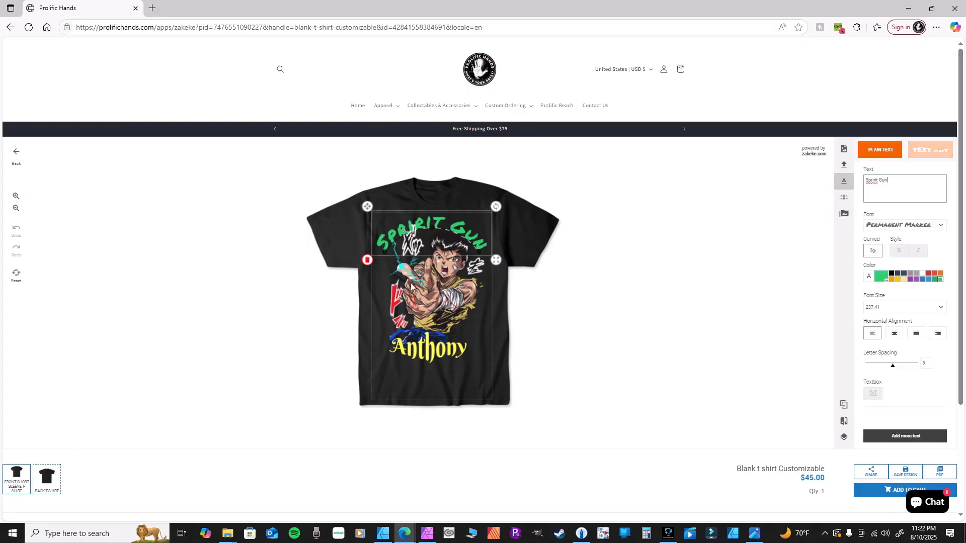
click(11, 470)
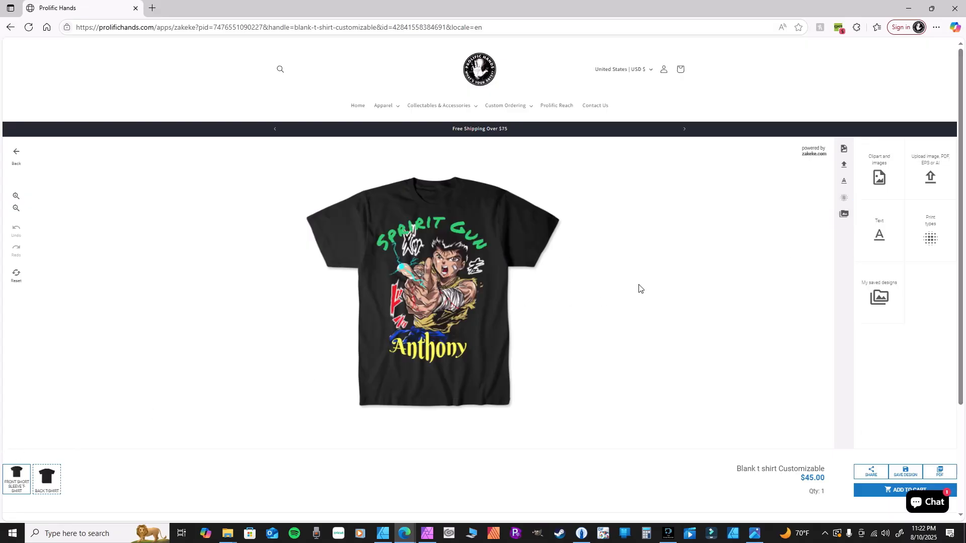
click(679, 277)
- Add the customized T-shirt to the cart and raise its quantity to 3
click(882, 491)
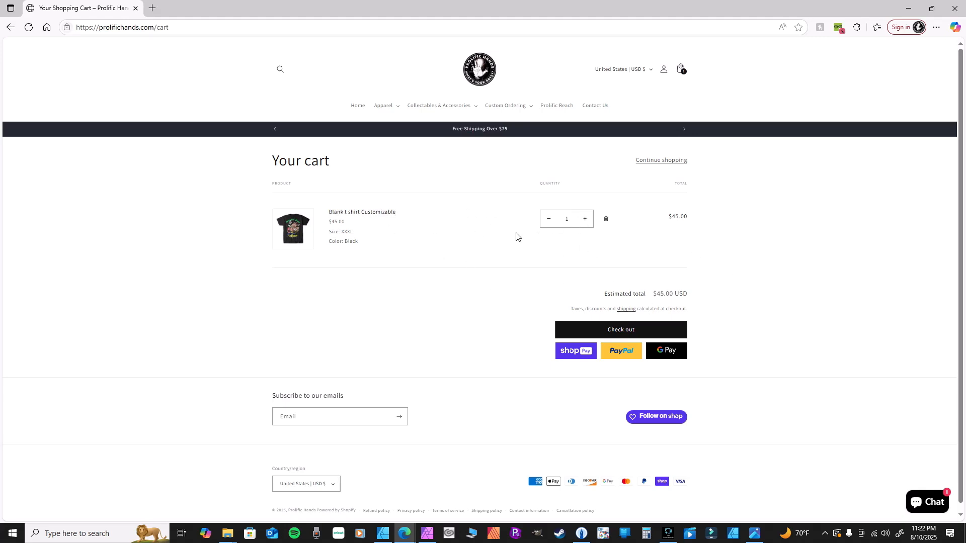
click(584, 219)
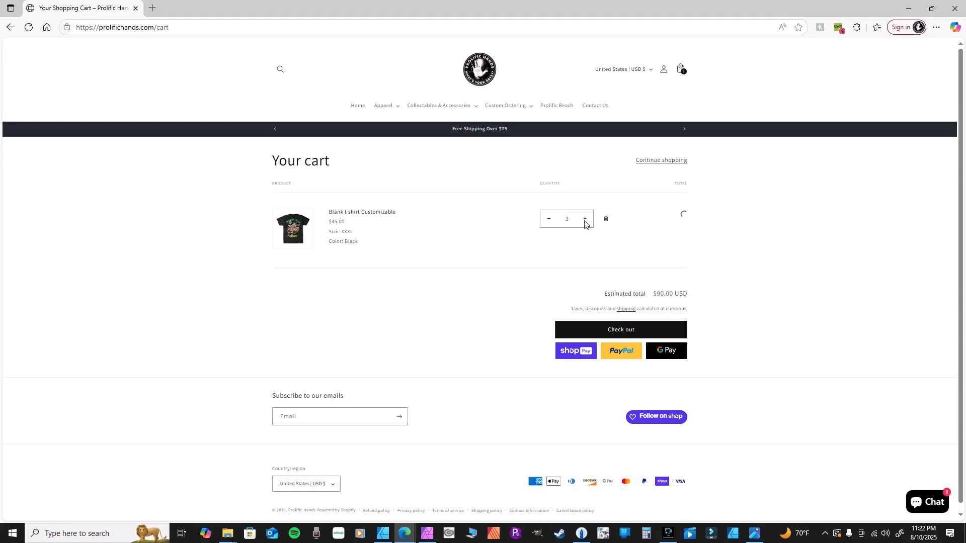